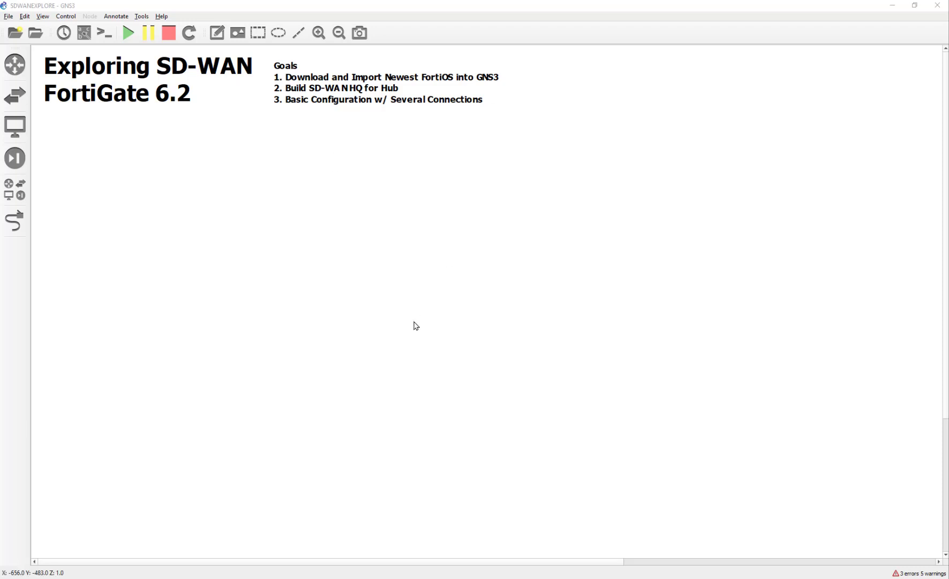
Check the GNS3 version information from the Help menu, then close it
left_click(162, 17)
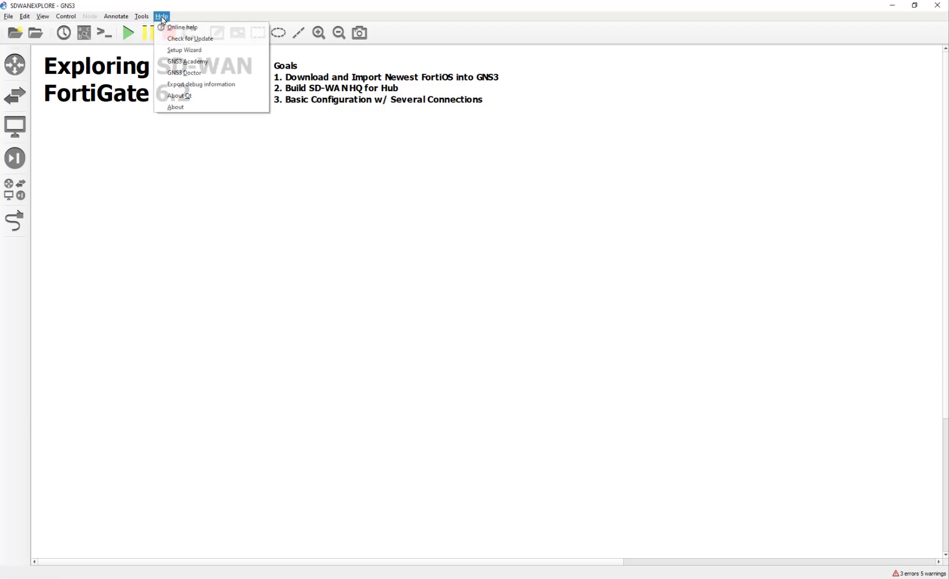
left_click(197, 108)
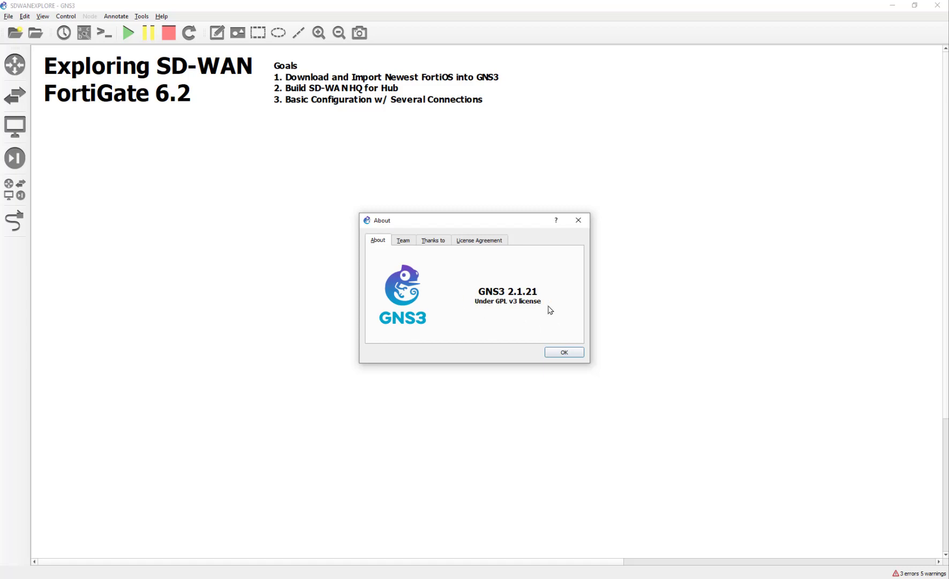
left_click(555, 353)
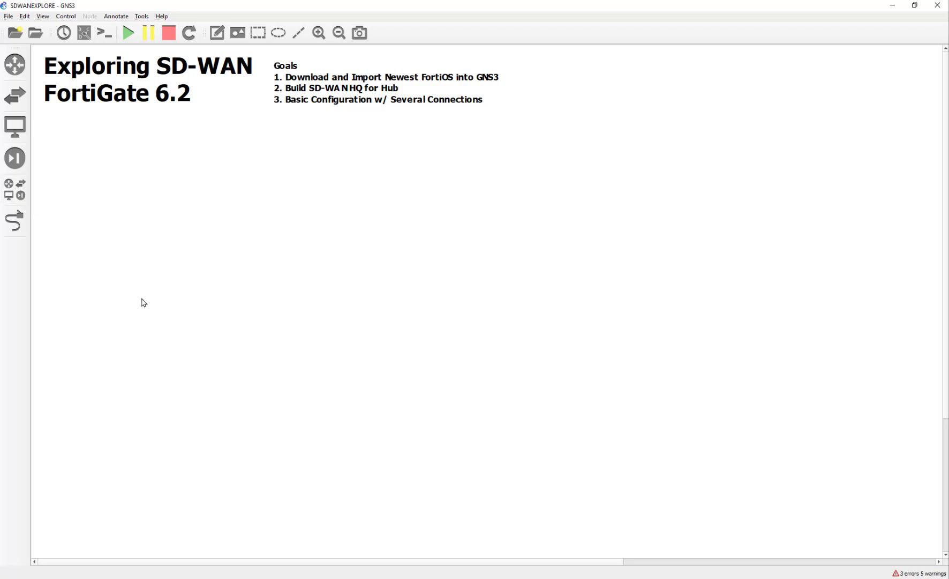
Browse all device appliances and select the generic FortiGate entry among the Forti products
left_click(23, 189)
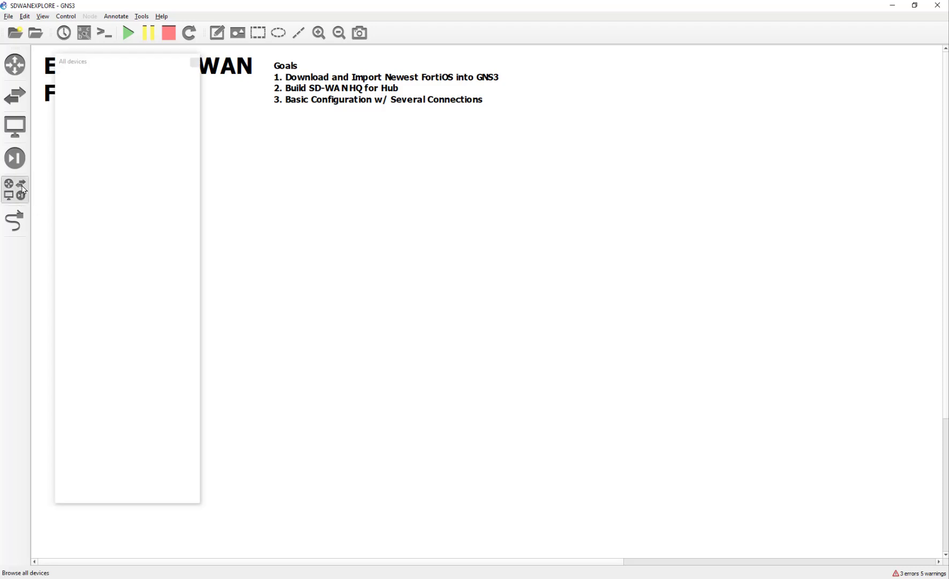
scroll(159, 235, "down", 4)
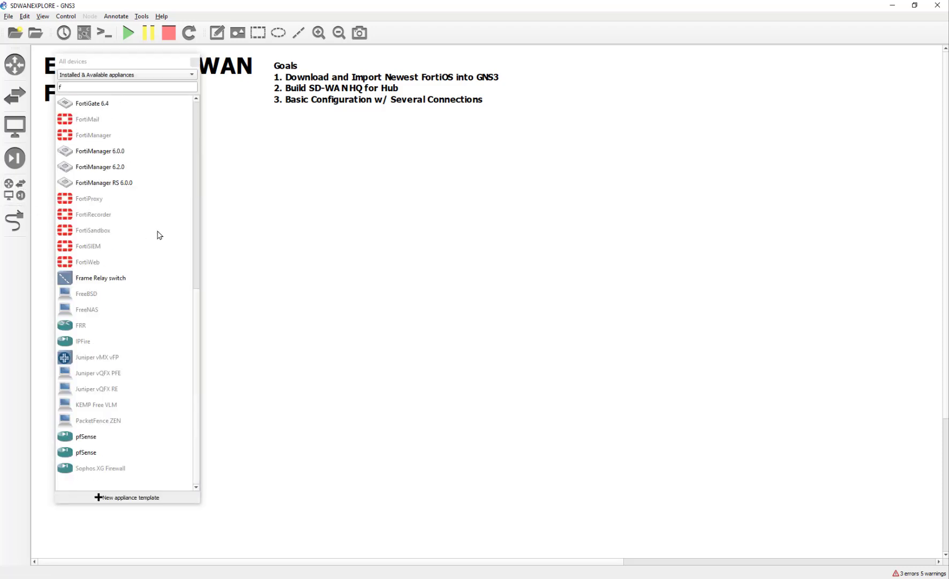
scroll(119, 301, "up", 1)
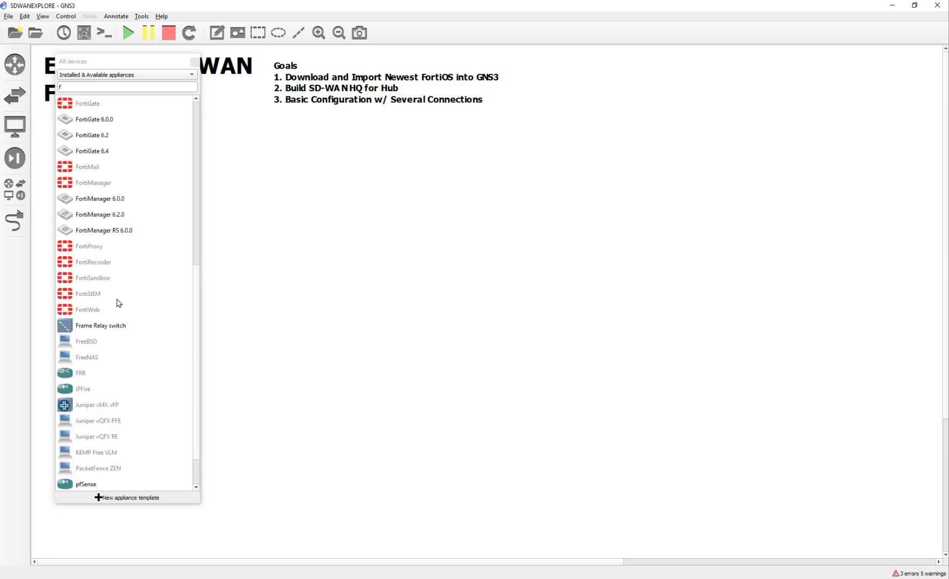
scroll(96, 225, "up", 2)
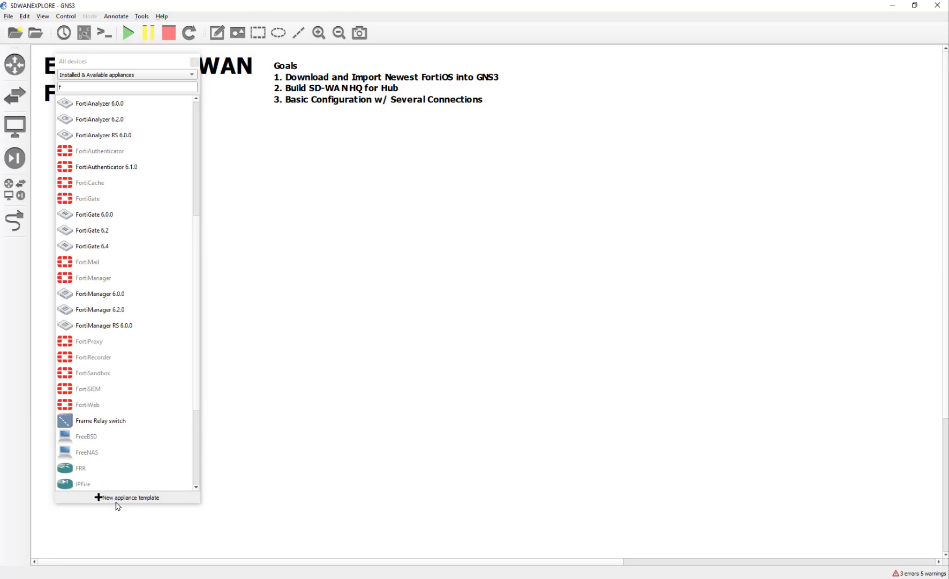
scroll(131, 413, "up", 1)
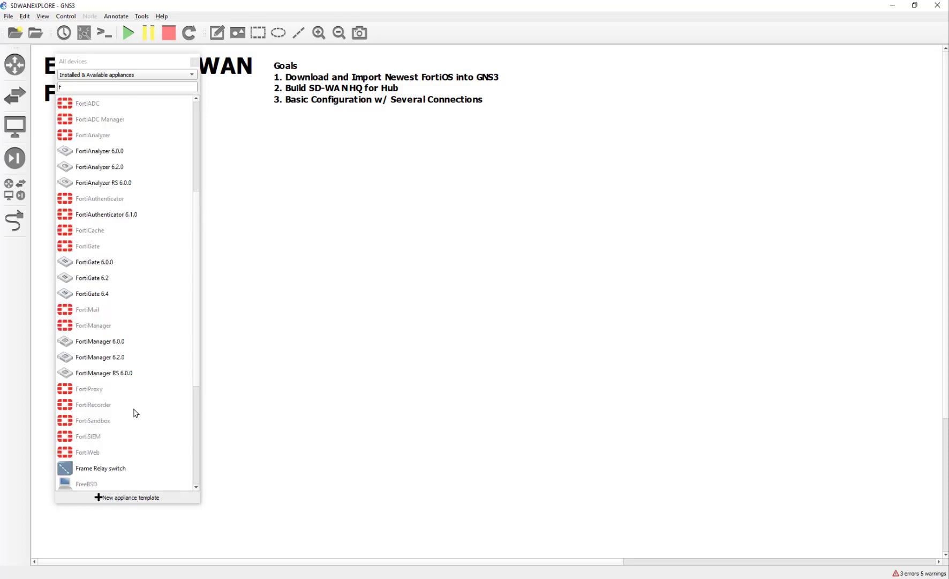
scroll(146, 422, "up", 1)
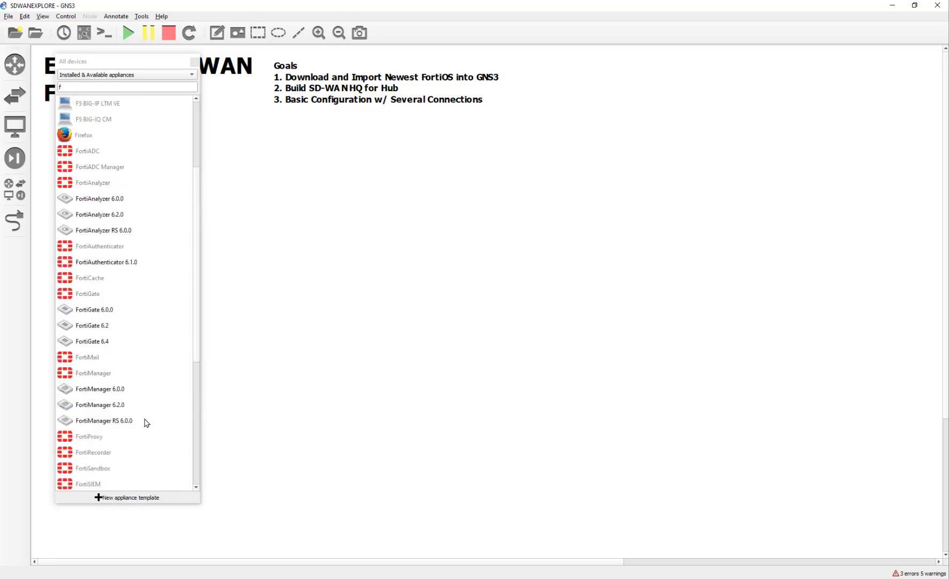
scroll(146, 422, "down", 1)
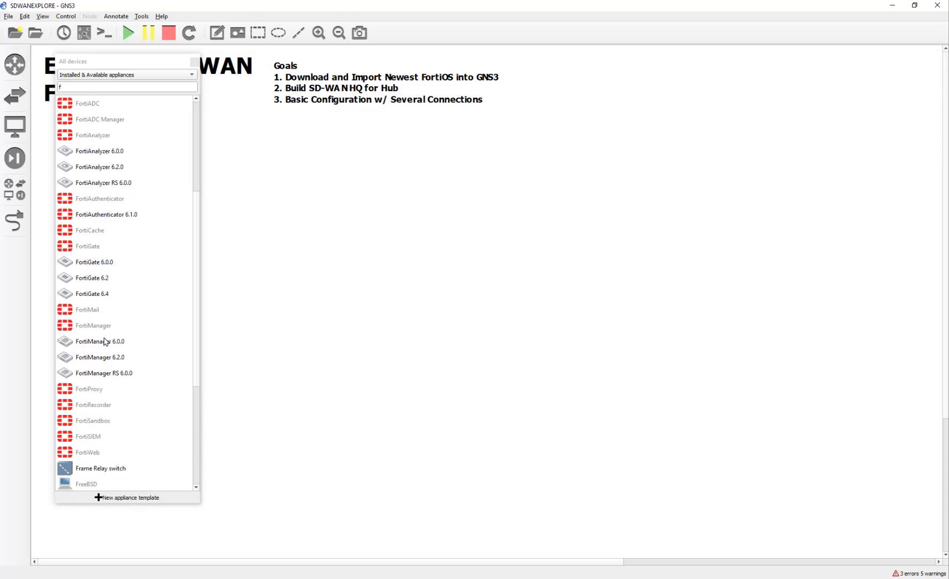
scroll(134, 365, "up", 1)
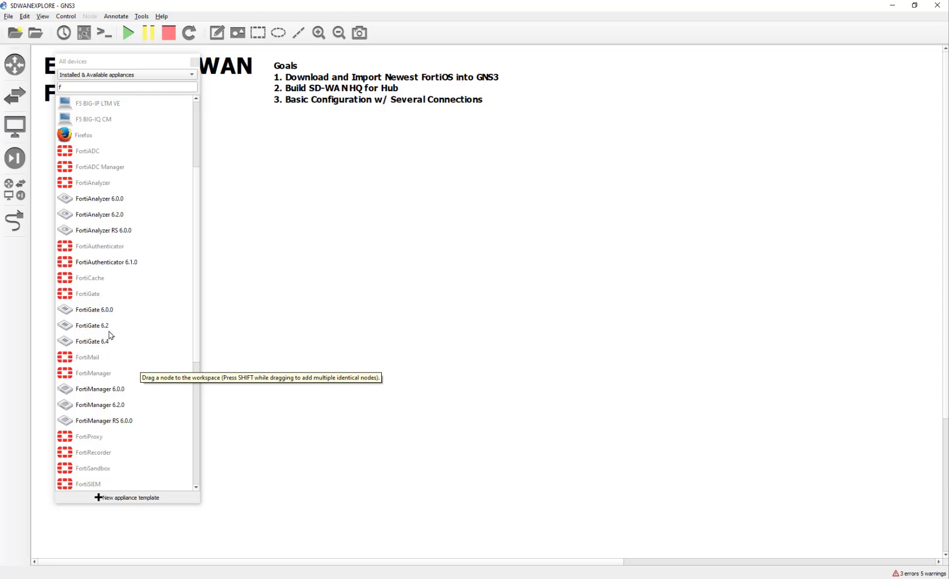
left_click(95, 296)
left_click(145, 326)
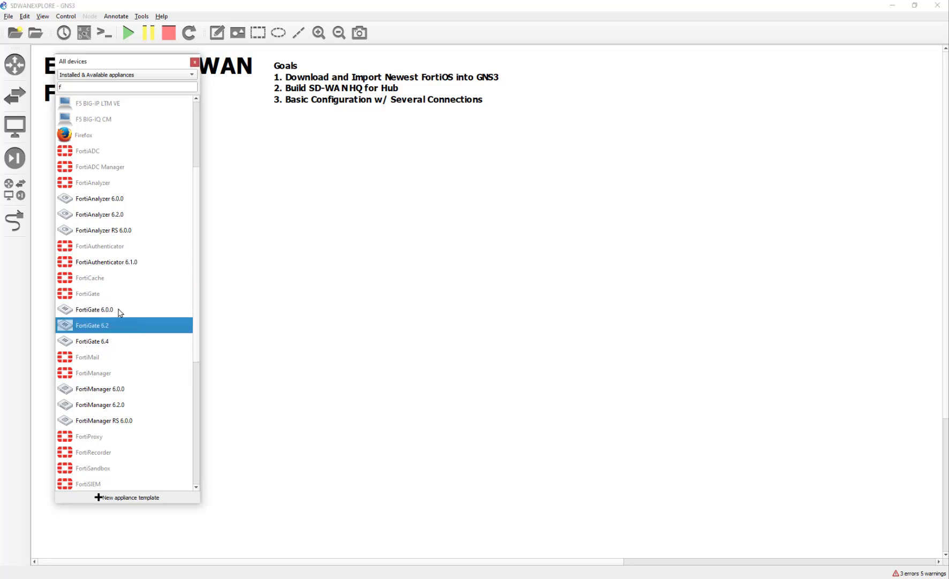
left_click(105, 298)
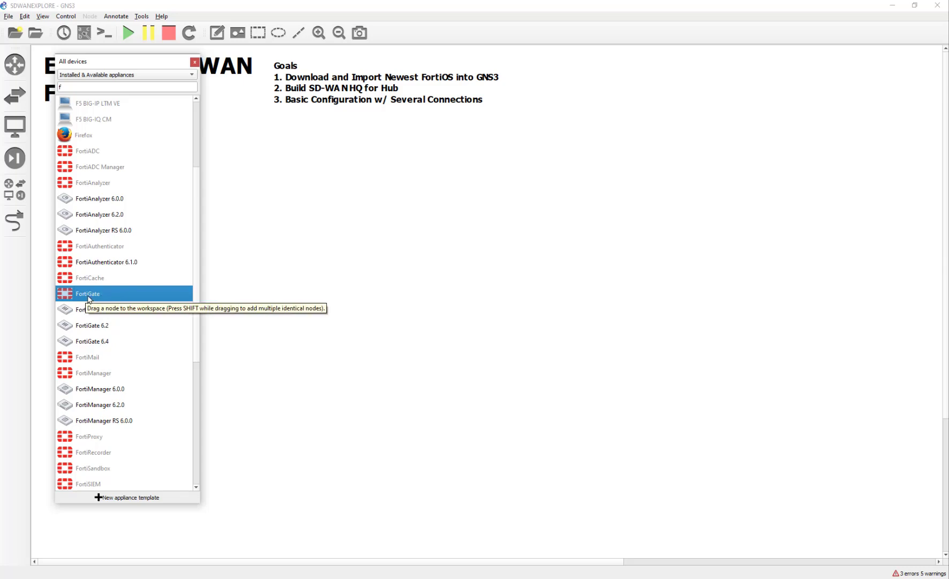
Add FortiGate to the canvas and advance the wizard, running it on the GNS3 VM
left_click_drag(89, 299, 206, 307)
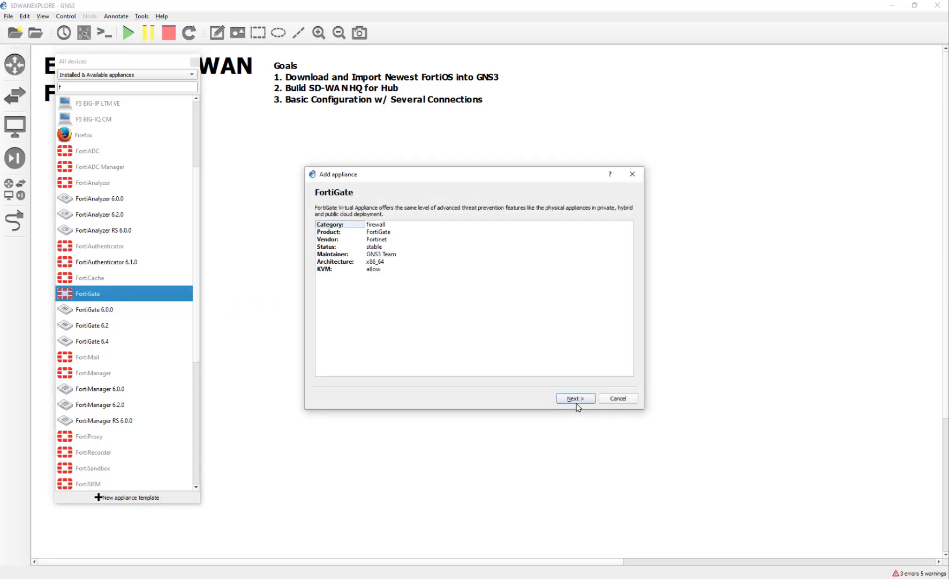
left_click(578, 399)
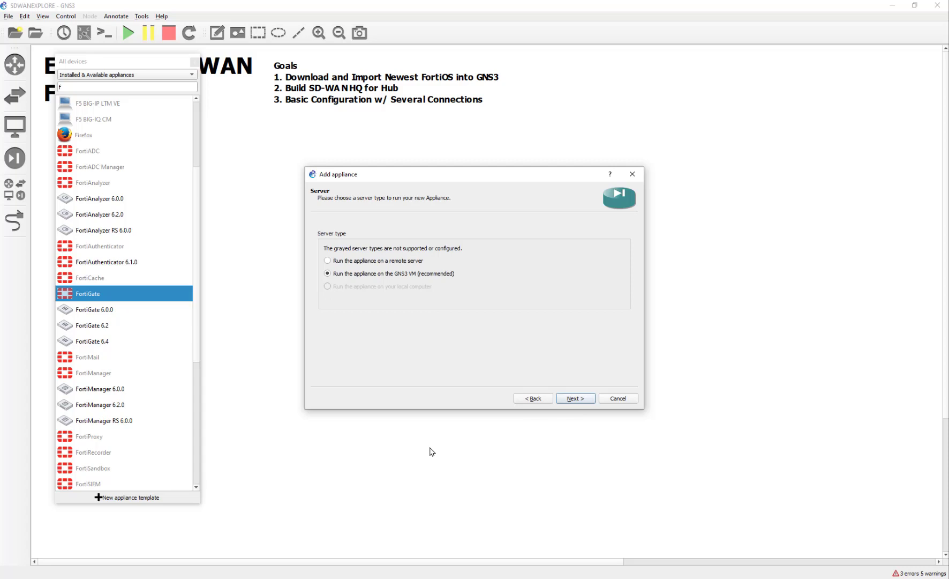
left_click(572, 402)
left_click(572, 403)
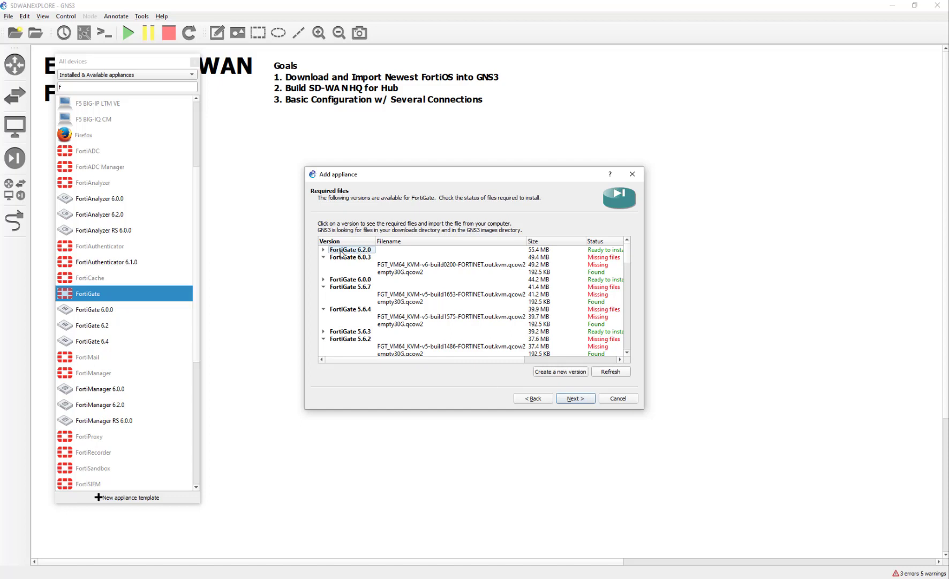
Inspect the files required for FortiGate 6.2.0 by expanding and collapsing its entry
left_click(323, 250)
left_click(324, 250)
left_click(323, 249)
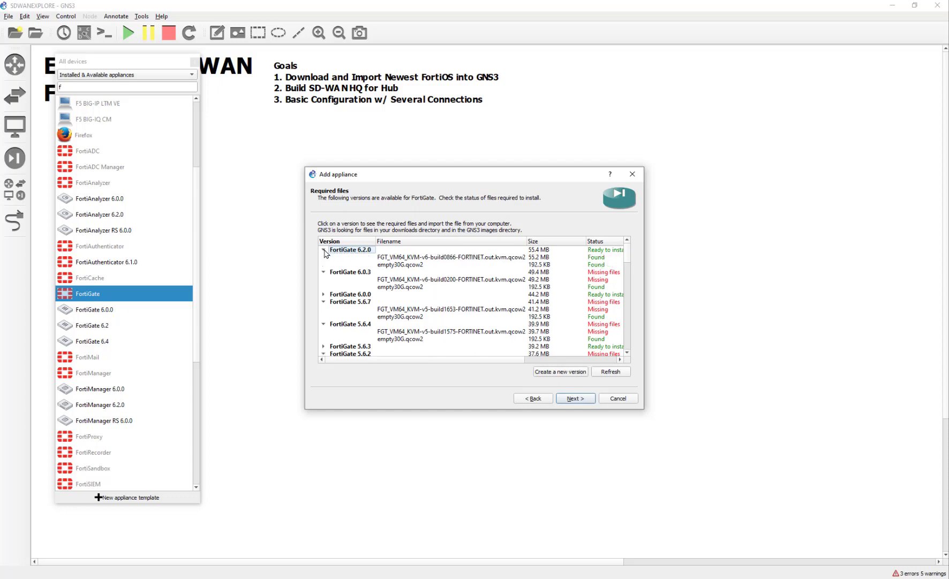
left_click(324, 250)
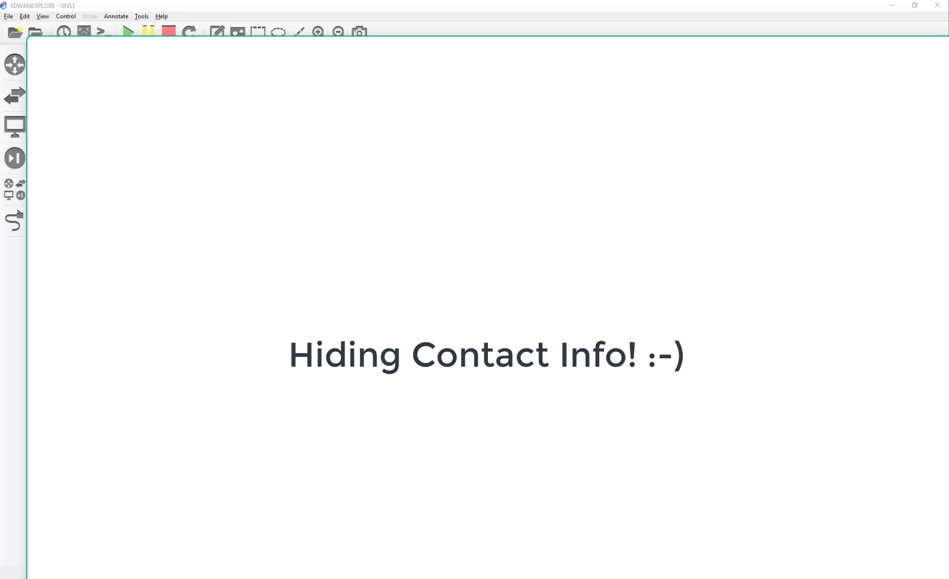
Bring the support portal forward and go to Download > Firmware Images for FortiGate
left_click_drag(448, 19, 444, 1)
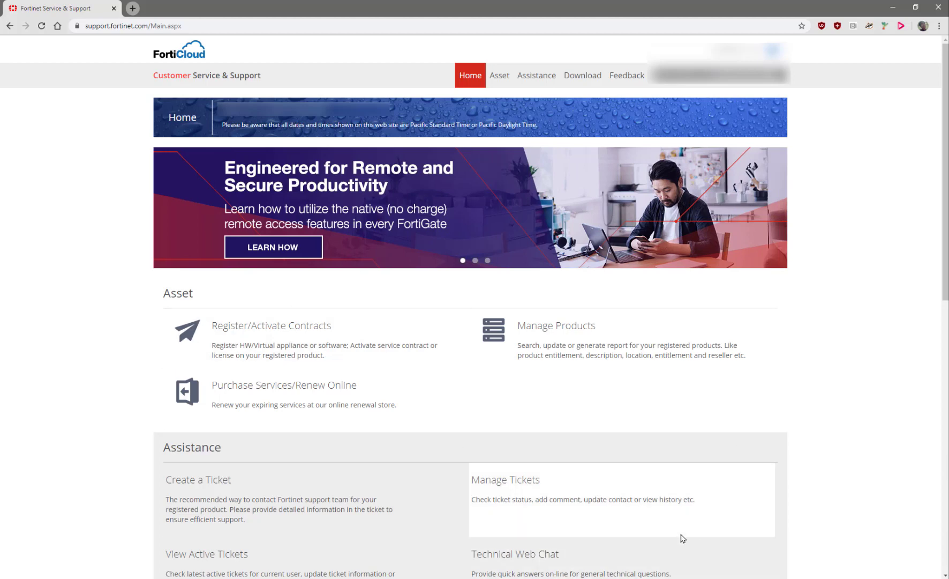
mouse_move(585, 78)
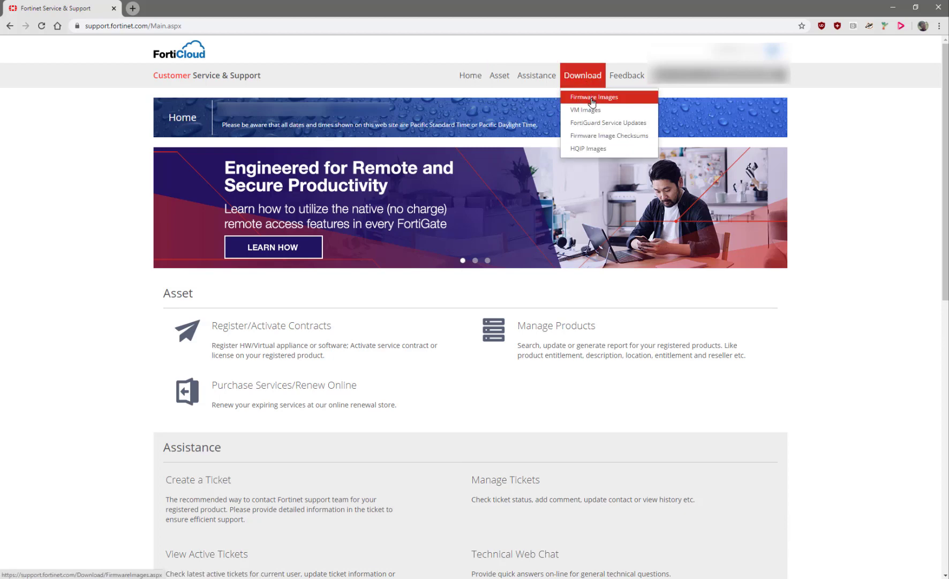
left_click(591, 101)
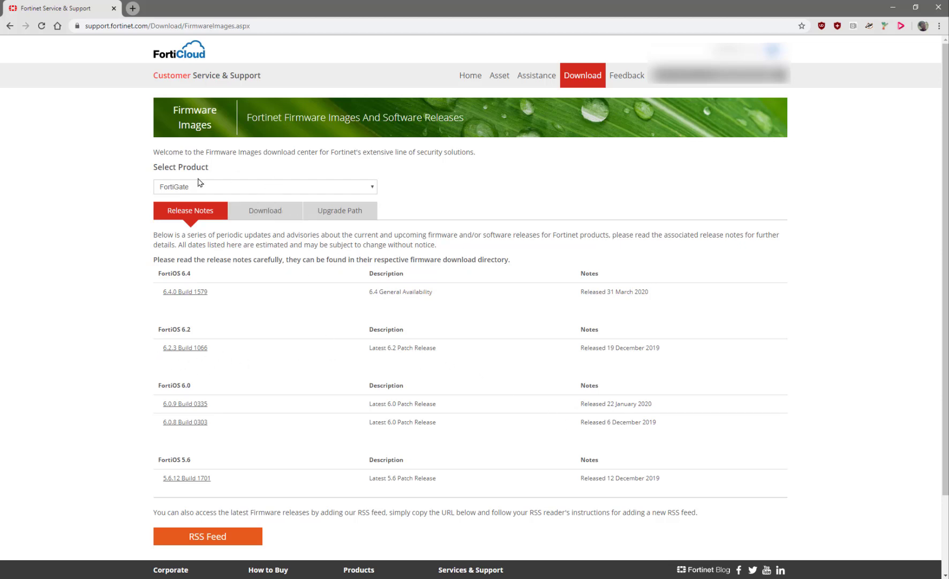
Open the FortiGate v6.00 > 6.2 firmware folder and scroll to the KVM images
left_click(281, 222)
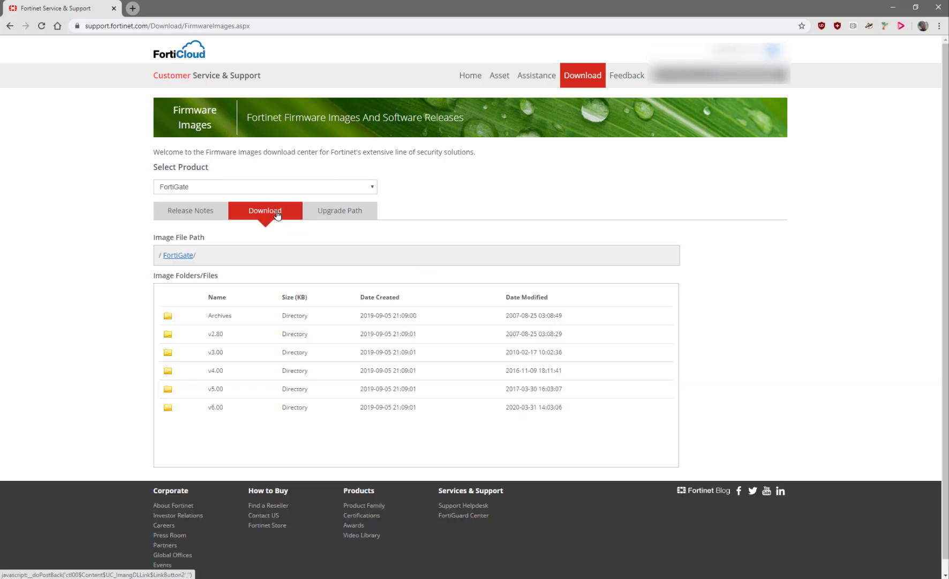
left_click(224, 409)
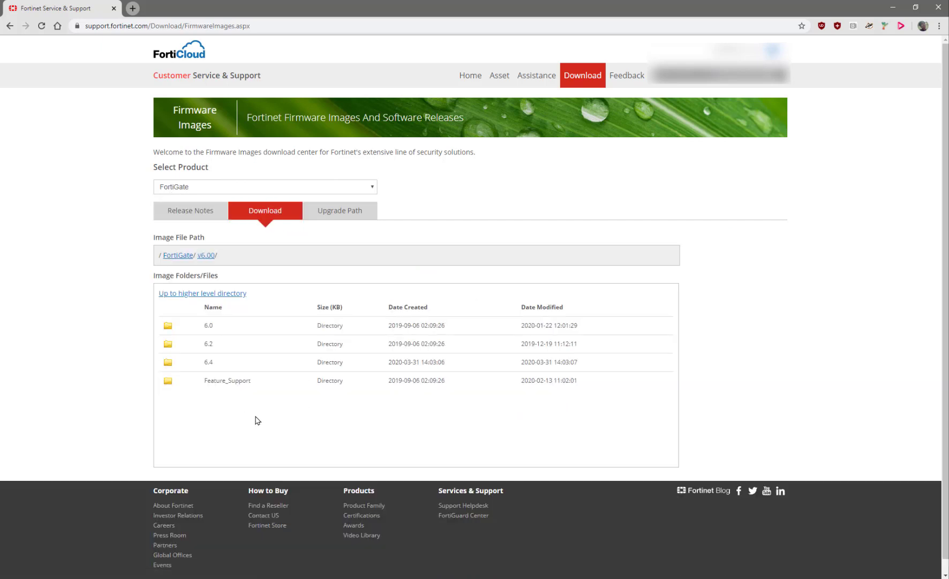
left_click(205, 344)
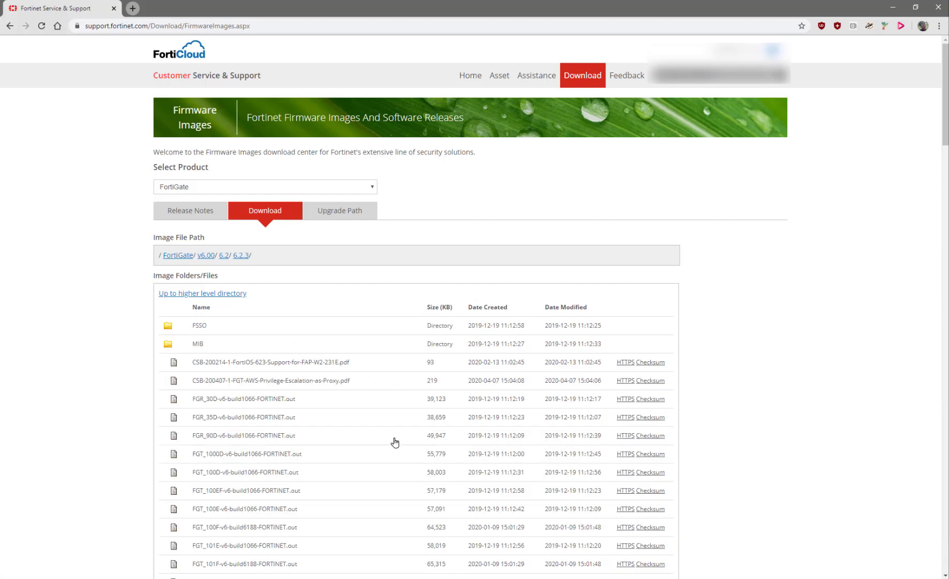
scroll(395, 441, "down", 3)
scroll(395, 441, "down", 3)
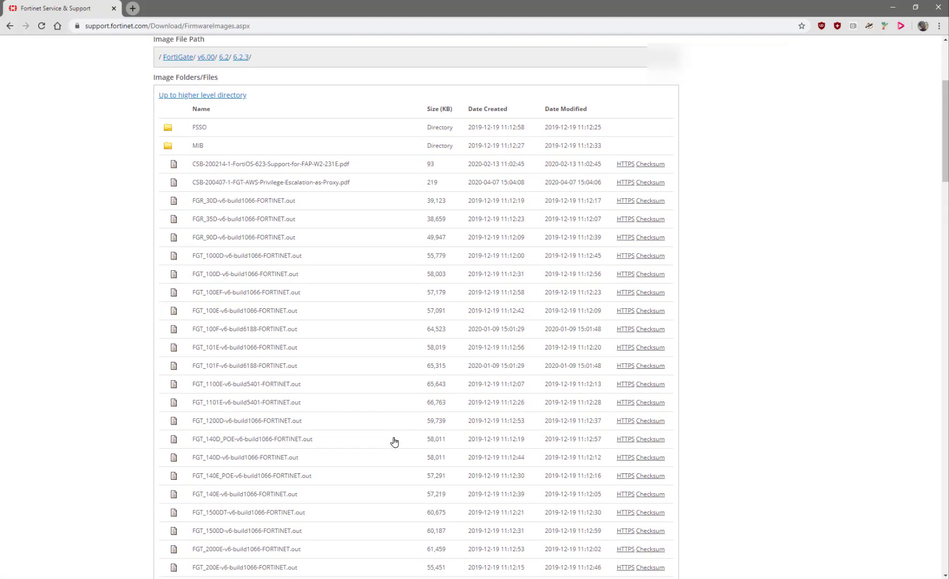
scroll(395, 440, "down", 5)
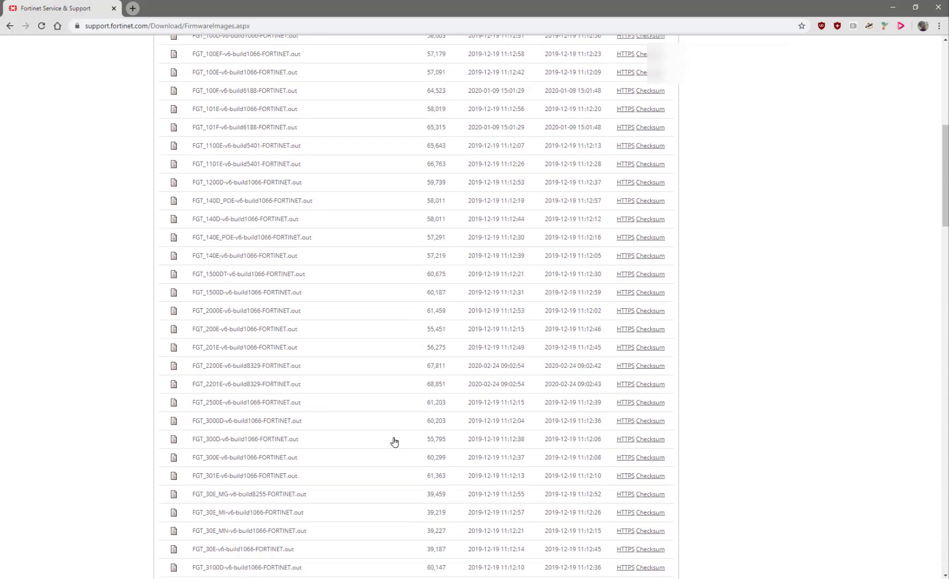
scroll(396, 442, "down", 8)
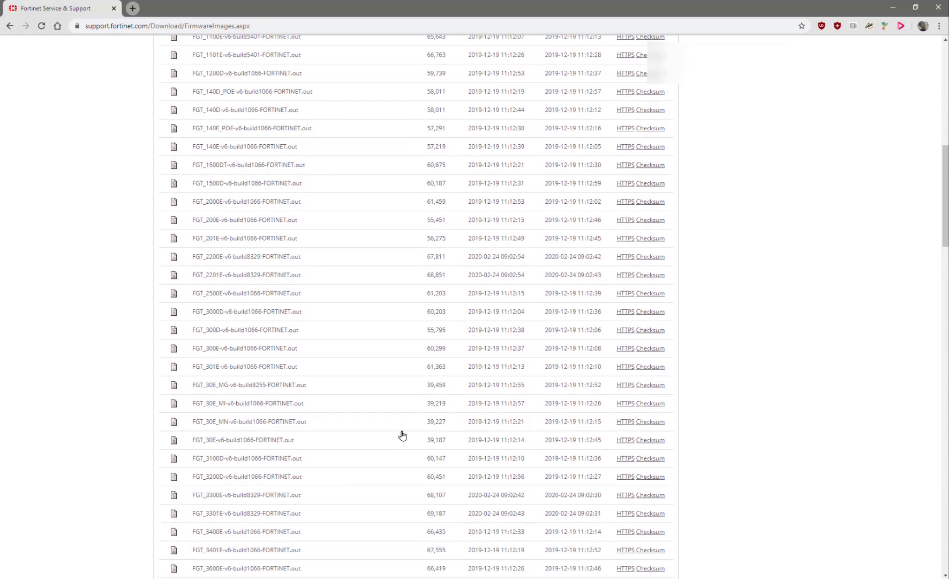
scroll(401, 444, "down", 17)
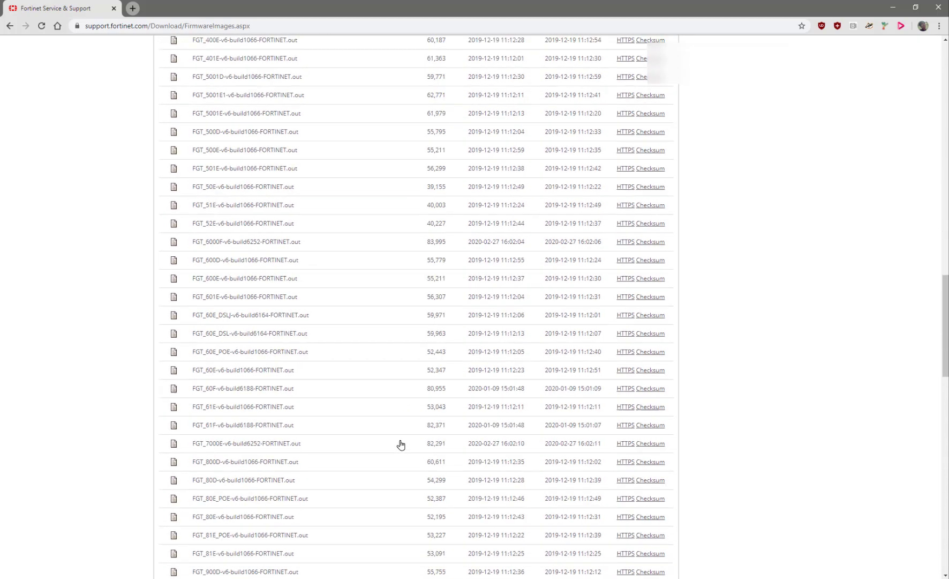
scroll(401, 444, "down", 4)
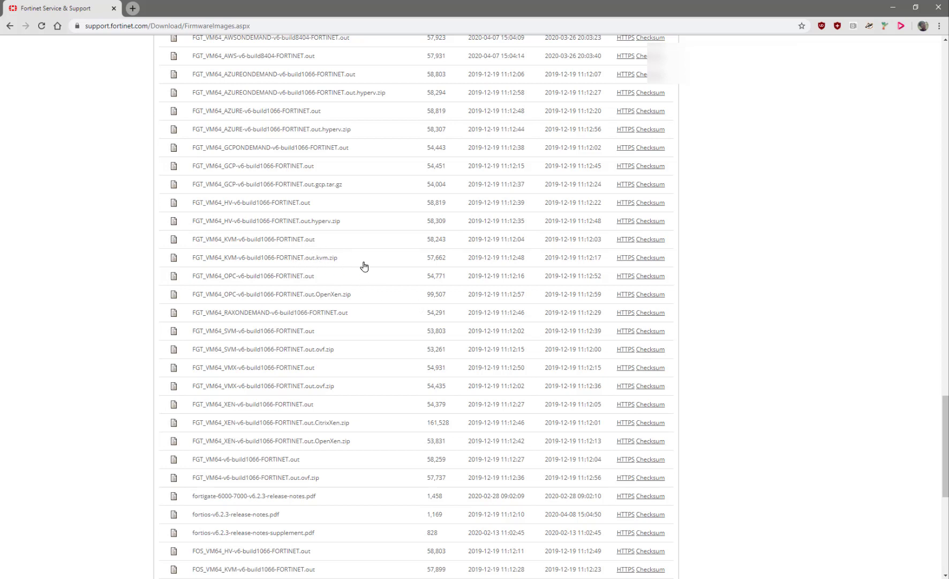
Download FGT_VM64_KVM-v6-build1066-FORTINET.out.kvm.zip over HTTPS and save it to Downloads
left_click(632, 260)
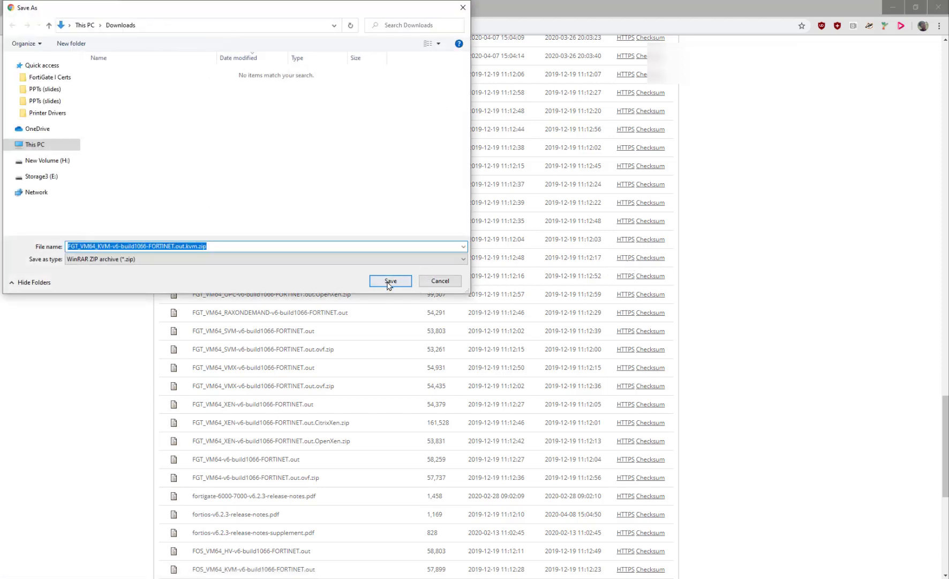
left_click(390, 282)
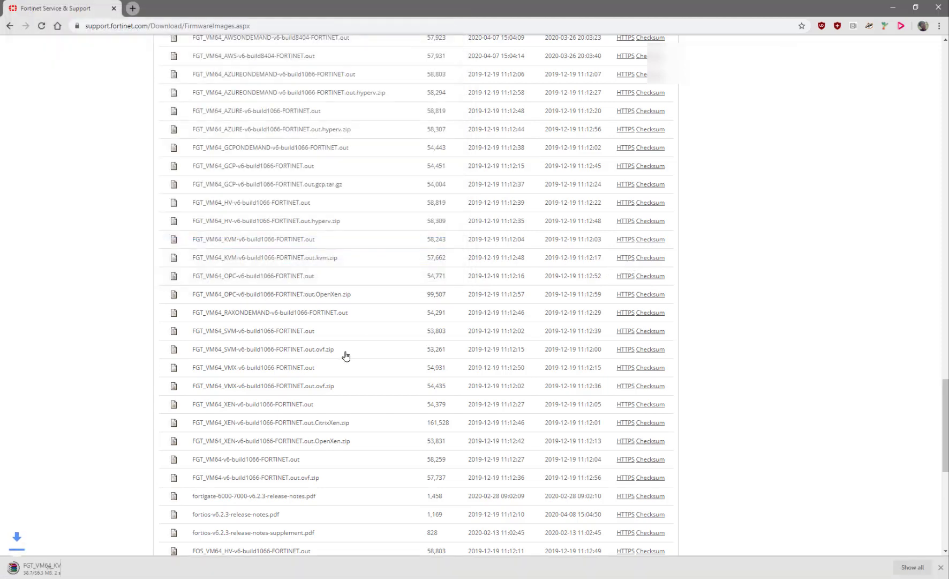
scroll(353, 454, "up", 20)
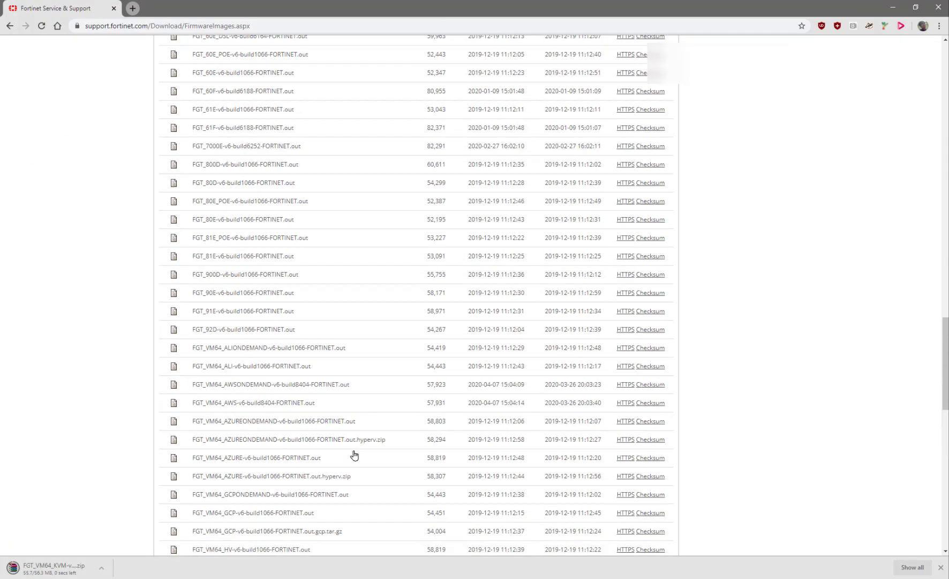
scroll(355, 455, "up", 4)
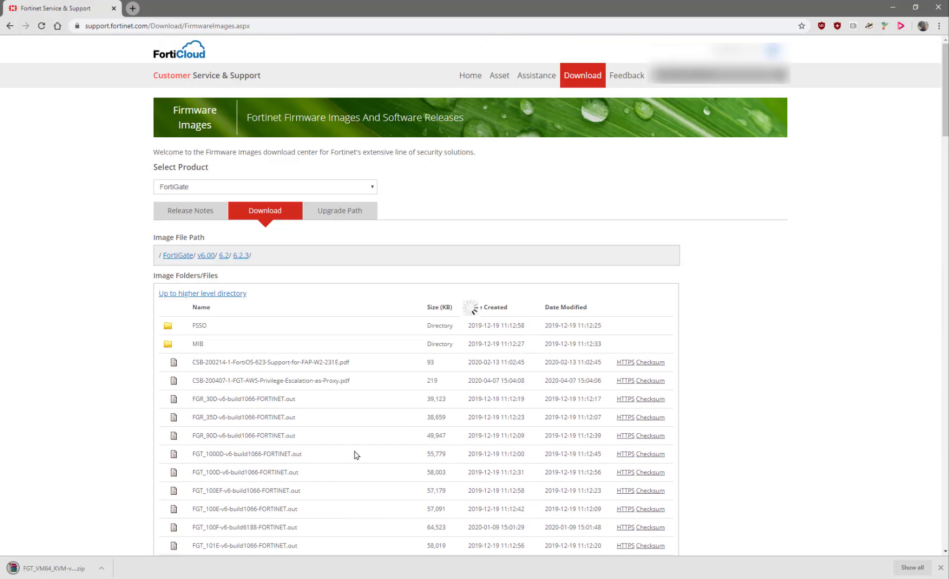
Switch the product to FortiManager and open its v6.00 > 6.2 > 6.2.3 firmware folder
left_click(263, 187)
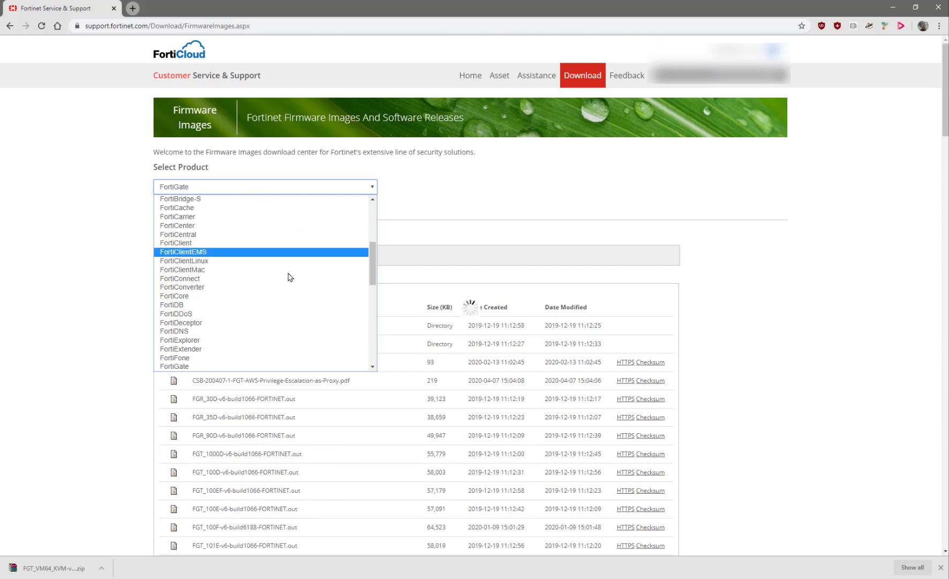
scroll(288, 279, "down", 4)
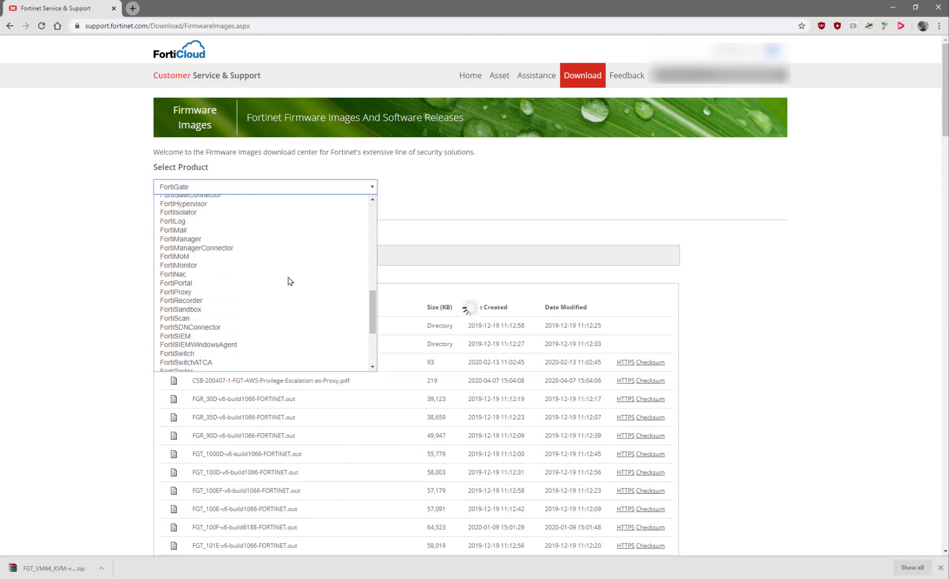
left_click(246, 239)
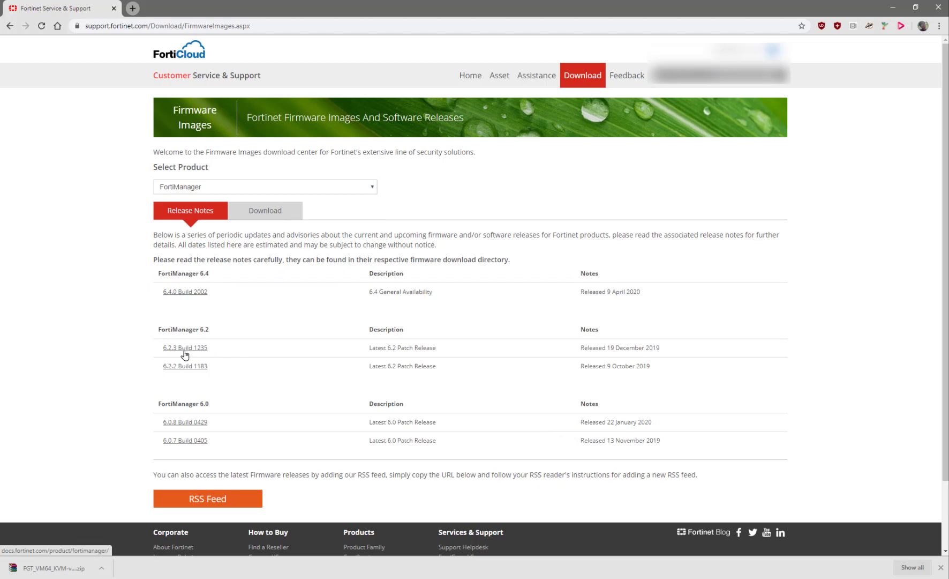
left_click(258, 210)
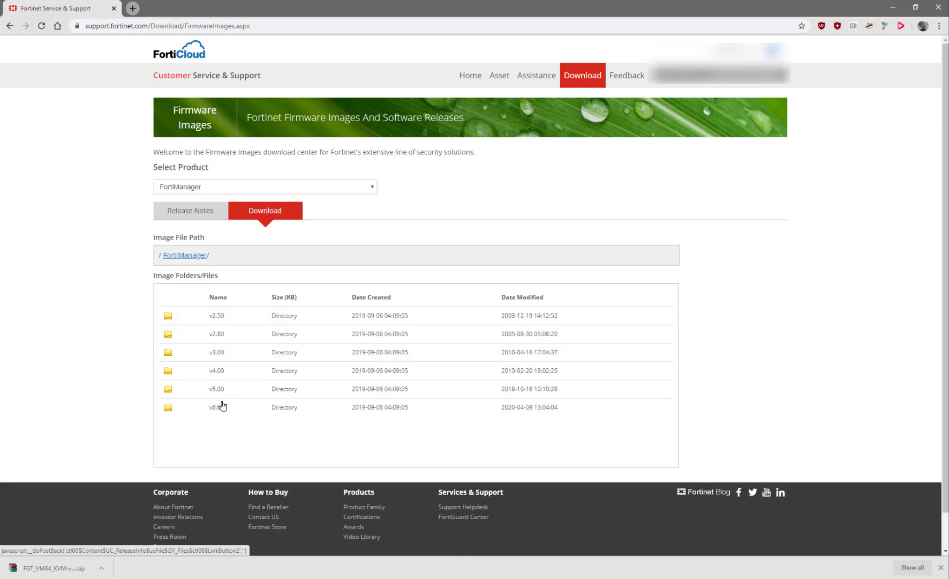
left_click(209, 344)
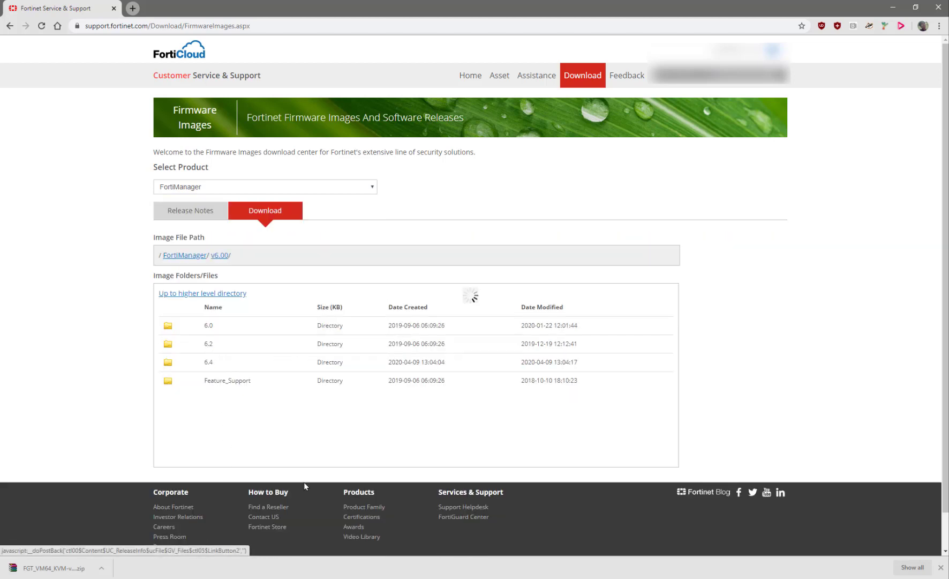
left_click(226, 382)
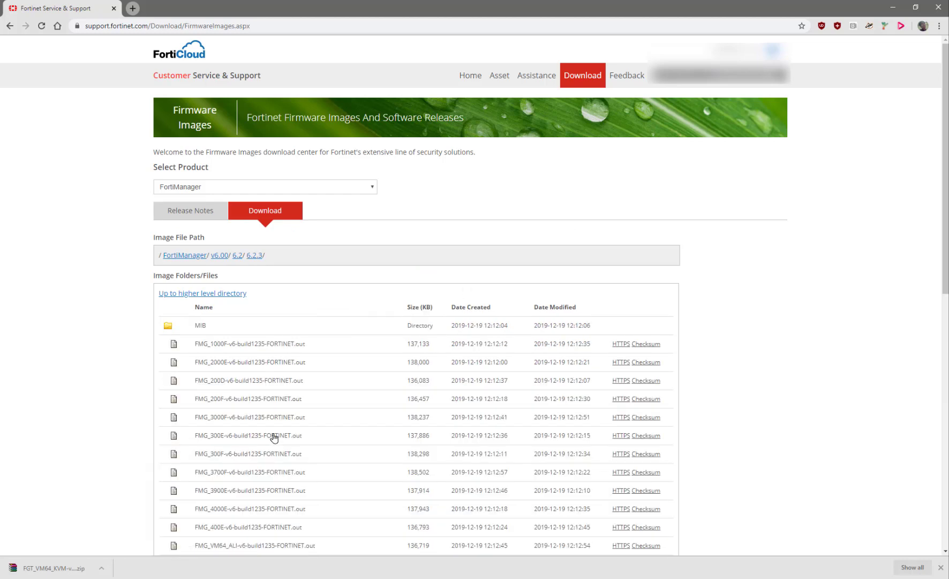
scroll(275, 437, "down", 7)
scroll(275, 436, "down", 3)
scroll(272, 429, "up", 1)
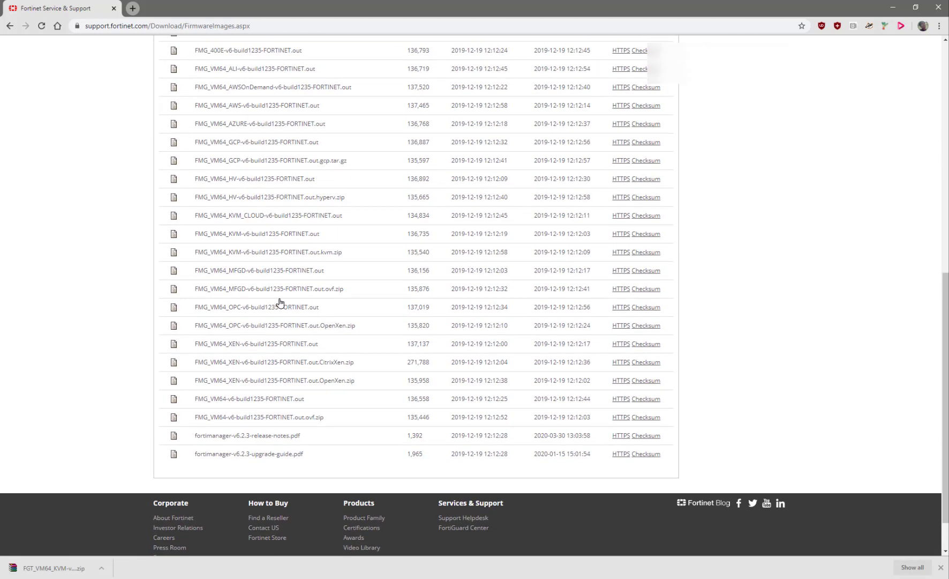
Download FMG_VM64_KVM-v6-build1235-FORTINET.out.kvm.zip over HTTPS and save it to Downloads
left_click(623, 254)
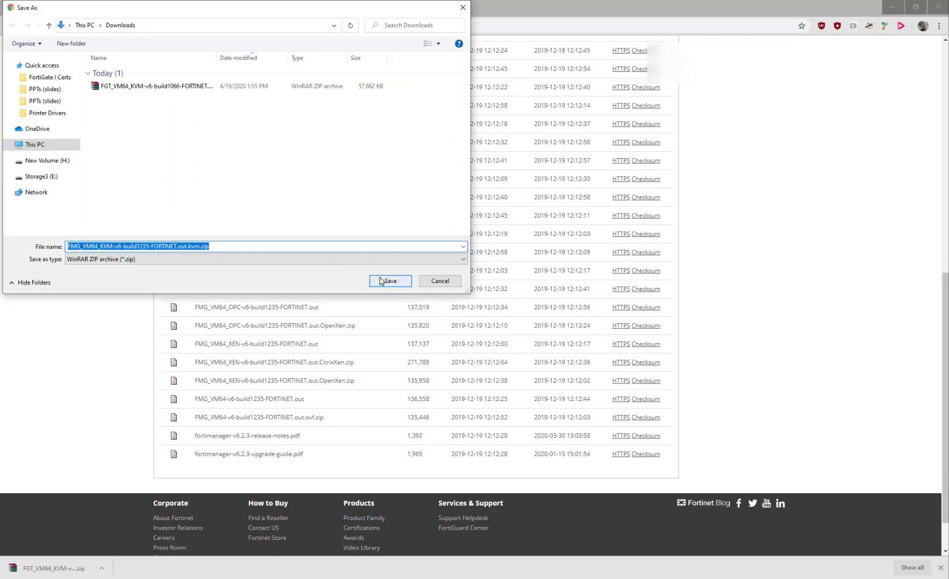
left_click(371, 283)
scroll(311, 343, "up", 10)
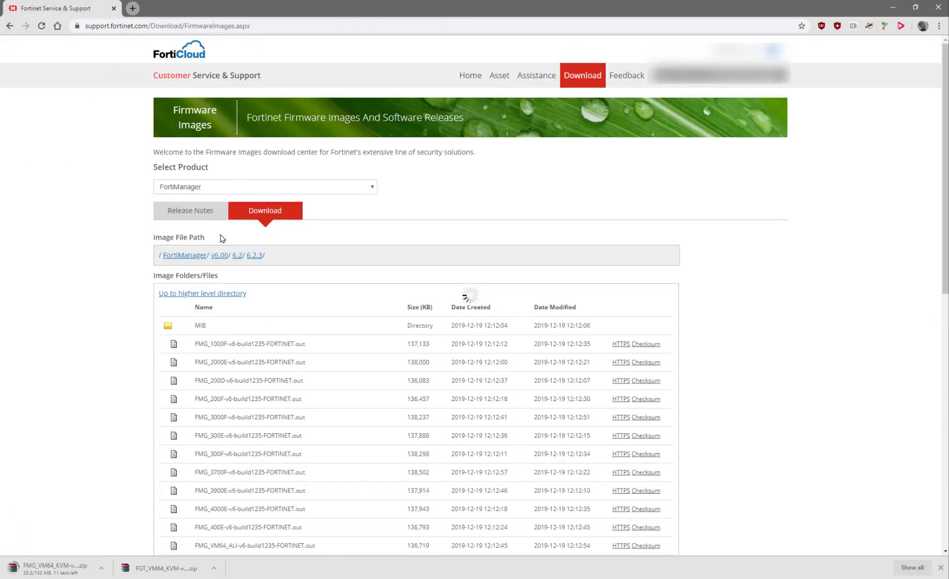
Reopen the Select Product list and scroll through it for the next product
left_click(220, 192)
scroll(251, 268, "up", 5)
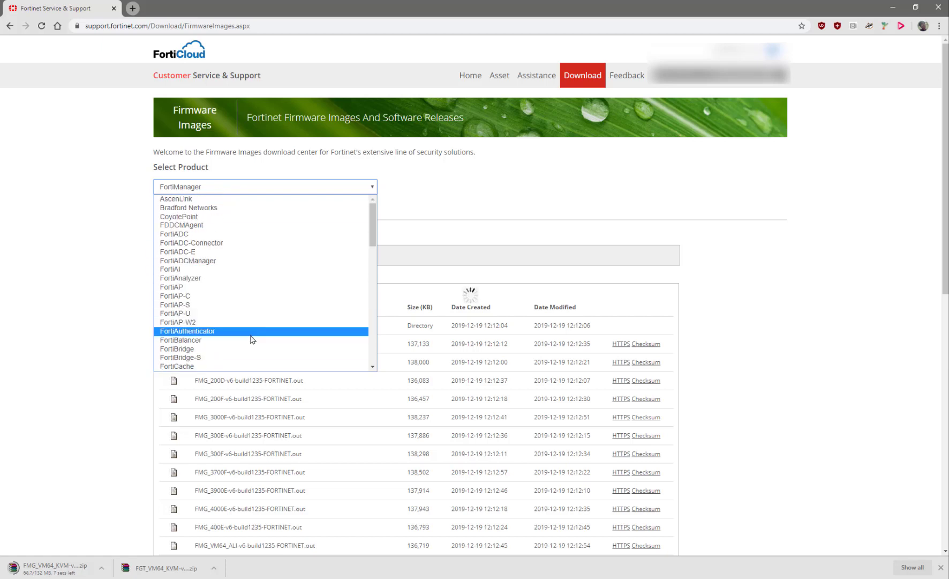
scroll(251, 338, "down", 2)
scroll(252, 338, "up", 2)
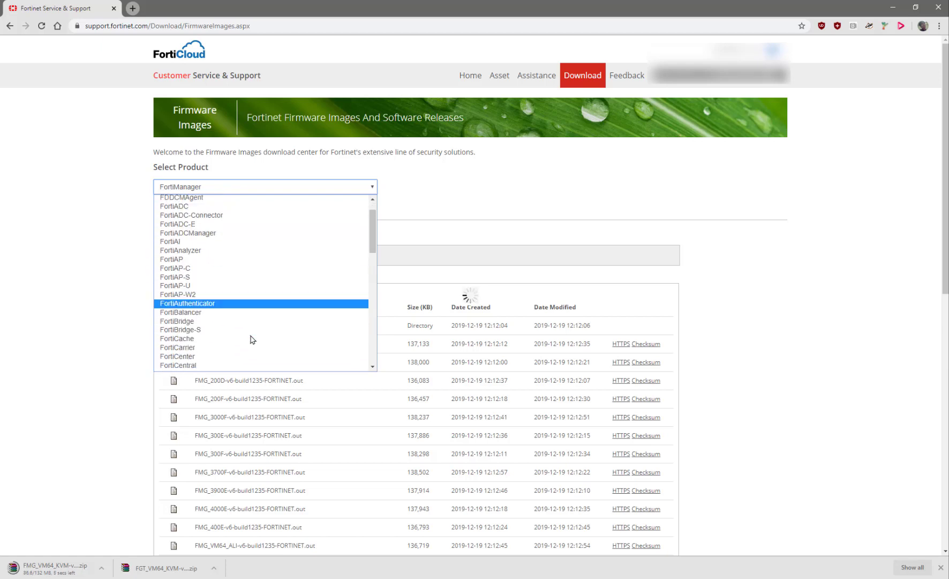
scroll(251, 338, "down", 3)
Choose FortiAnalyzer in the Select Product list
scroll(251, 338, "down", 2)
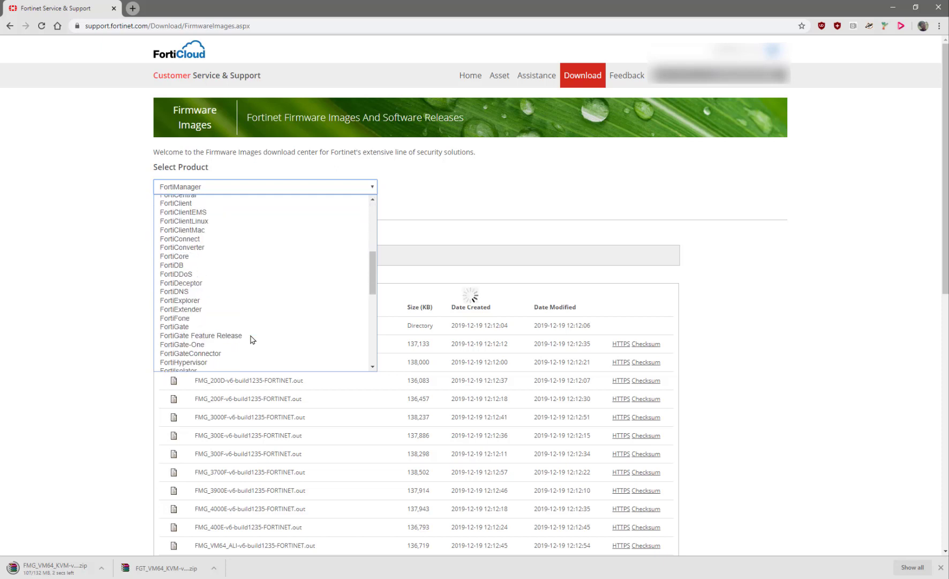
scroll(252, 339, "up", 4)
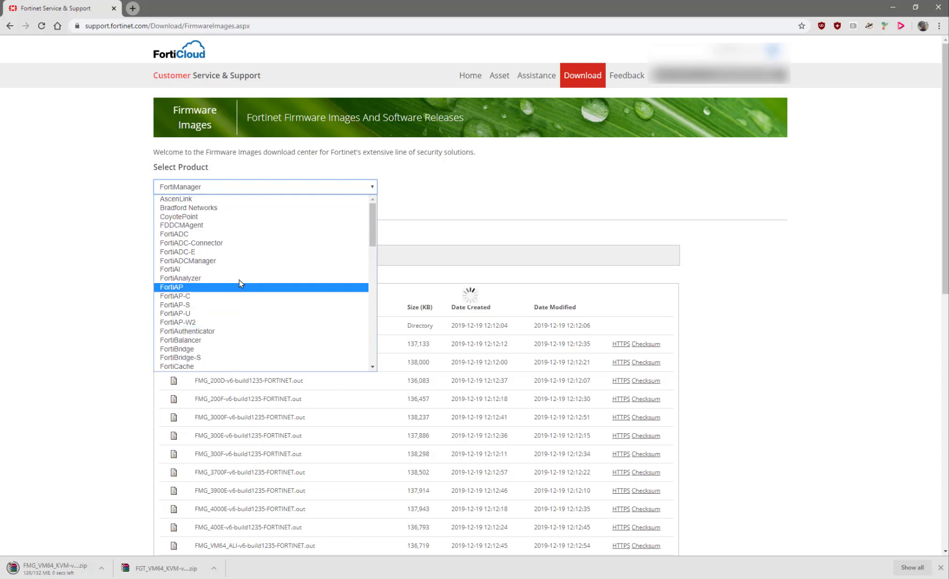
left_click(240, 278)
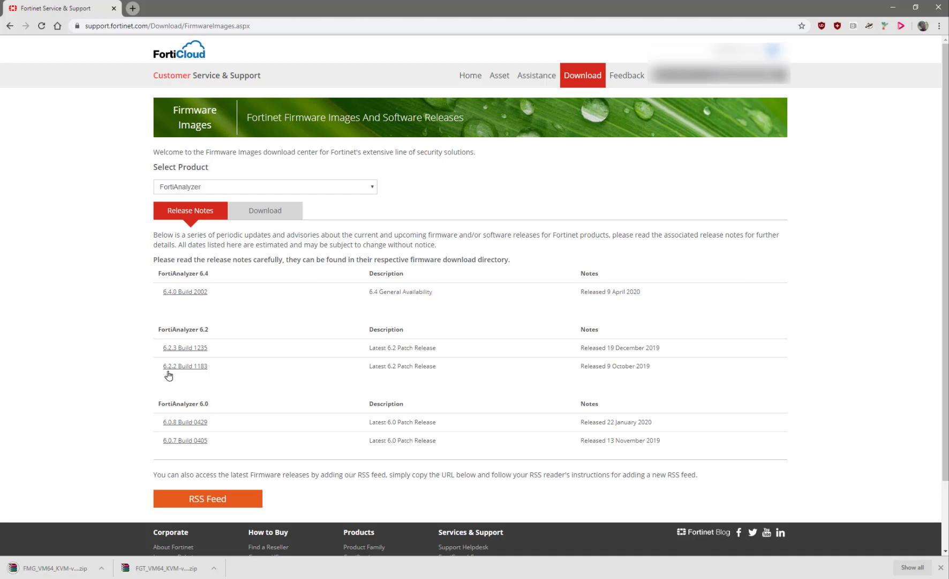
Open FortiAnalyzer v6.00 > 6.2 > 6.2.3 and save FAZ_VM64_KVM-v6-build1235-FORTINET.out.kvm.zip to Downloads
left_click(244, 211)
left_click(208, 371)
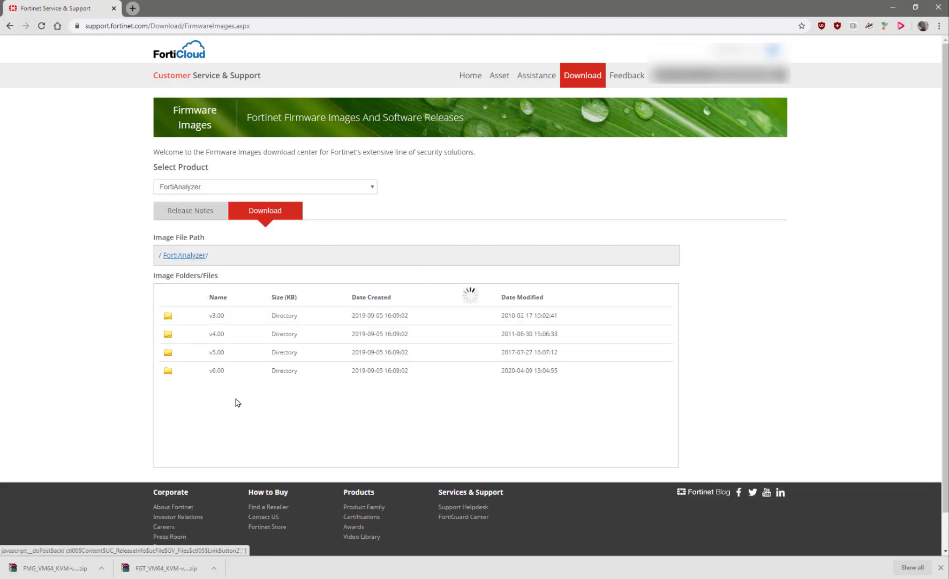
left_click(210, 347)
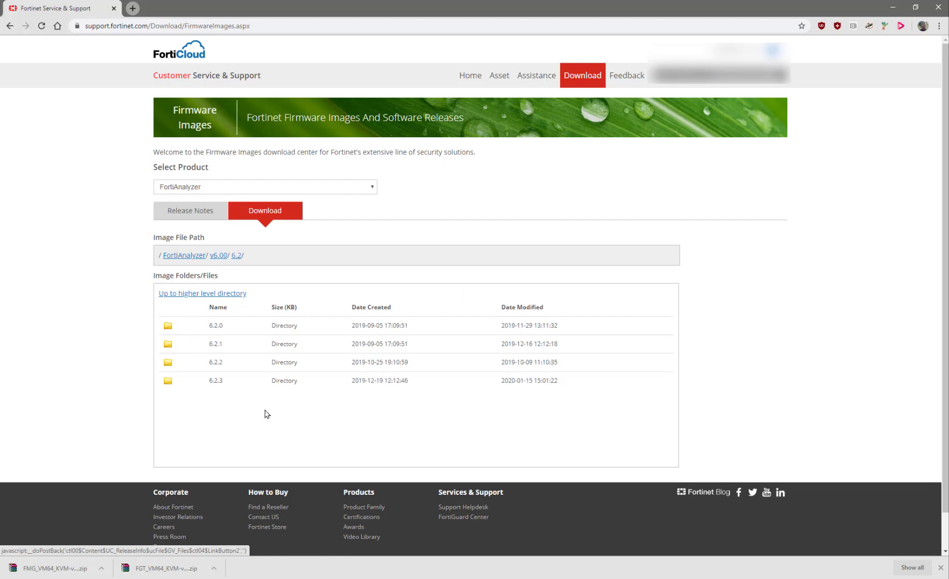
left_click(225, 380)
scroll(252, 434, "down", 5)
scroll(252, 432, "down", 2)
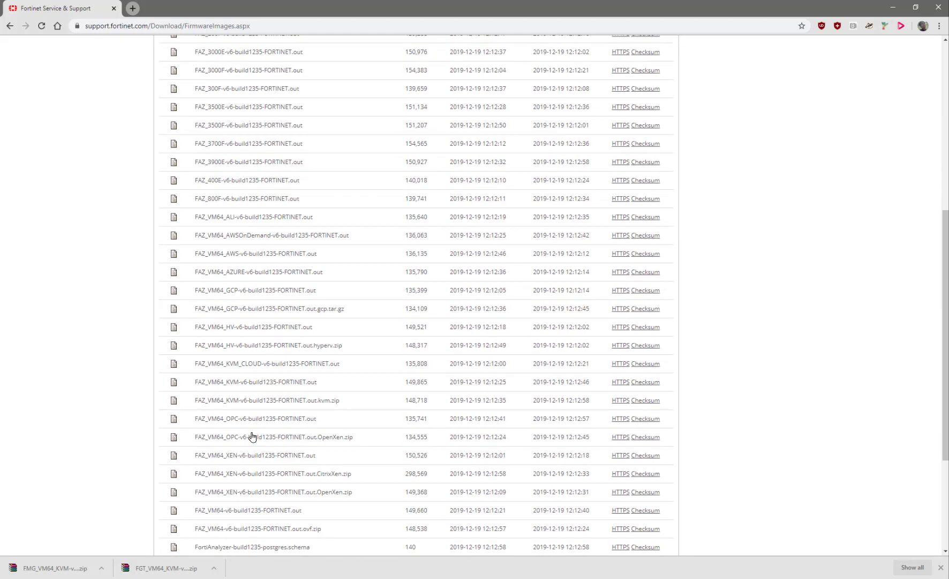
scroll(251, 437, "down", 3)
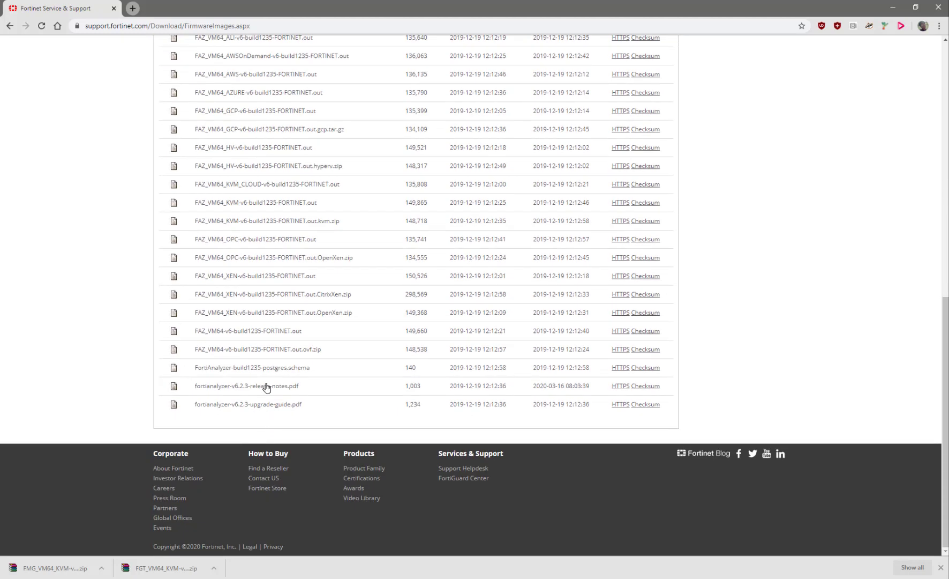
left_click(618, 221)
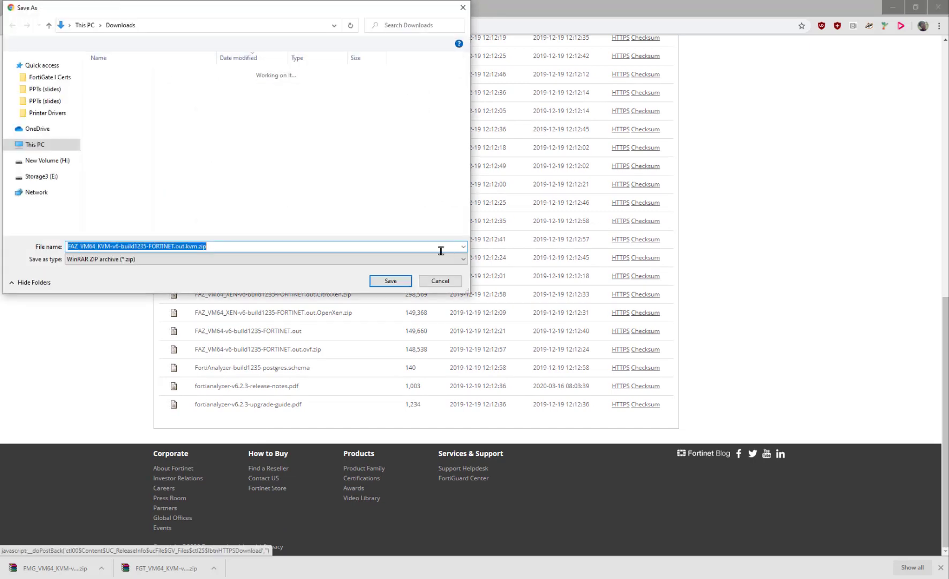
left_click(391, 280)
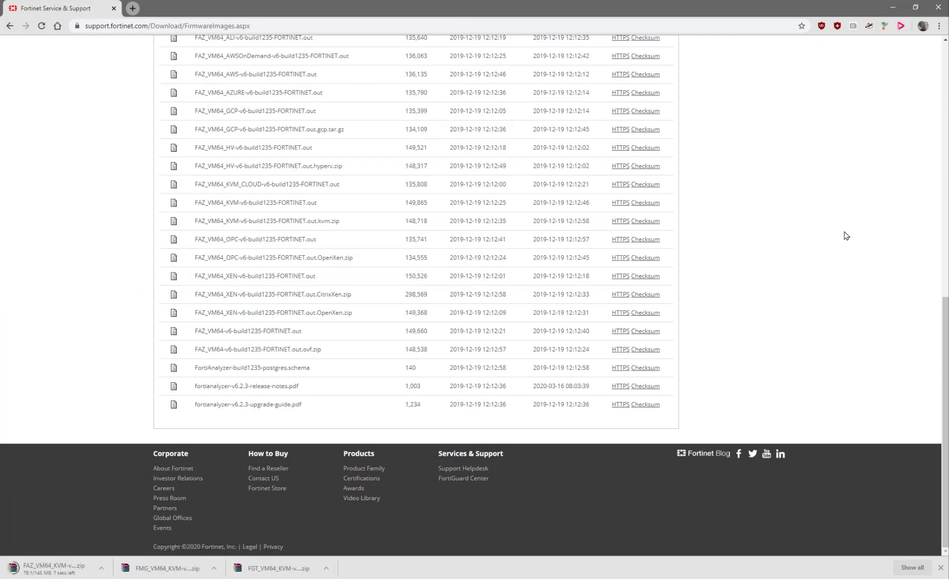
Back in GNS3, create a new FortiGate version named 6.2.3 from the 6.2.0 entry
left_click(893, 7)
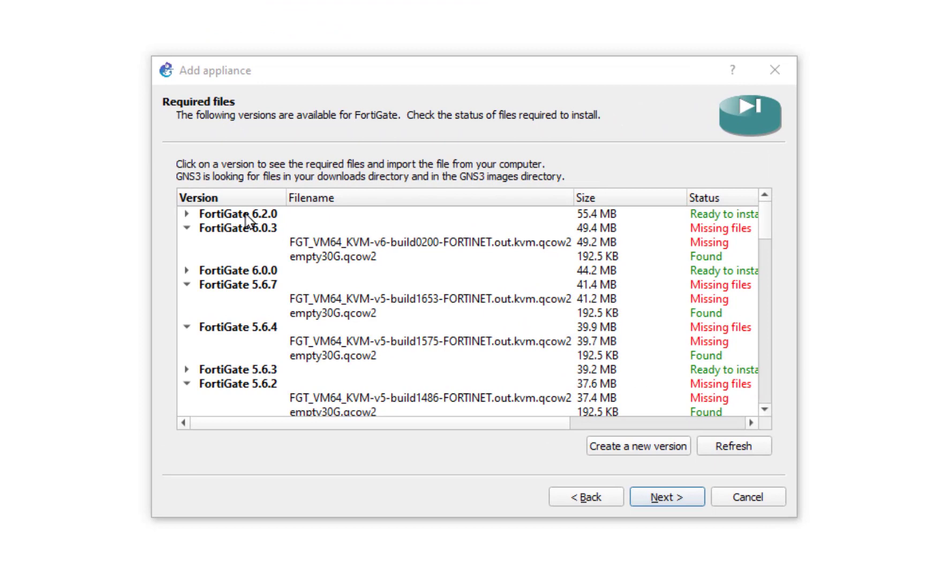
left_click(245, 214)
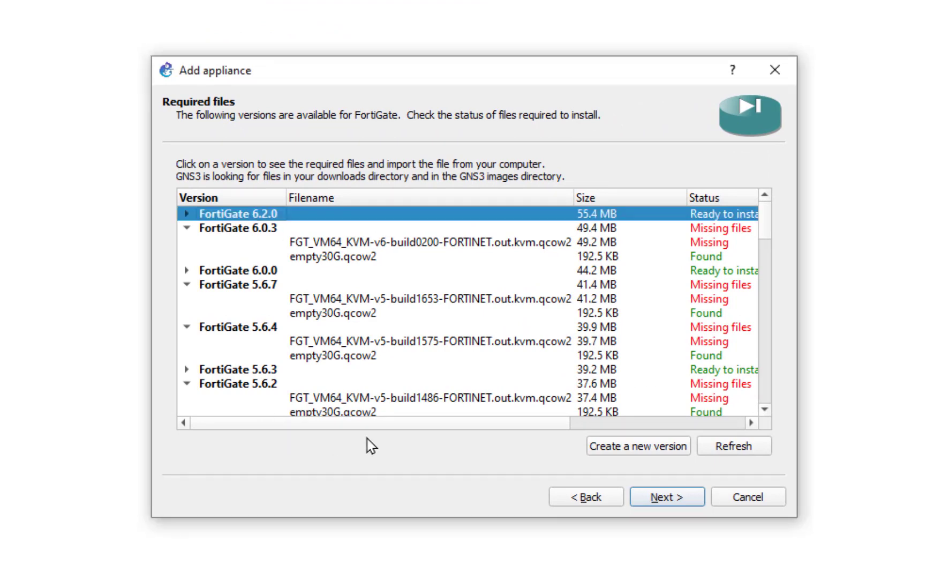
left_click(608, 446)
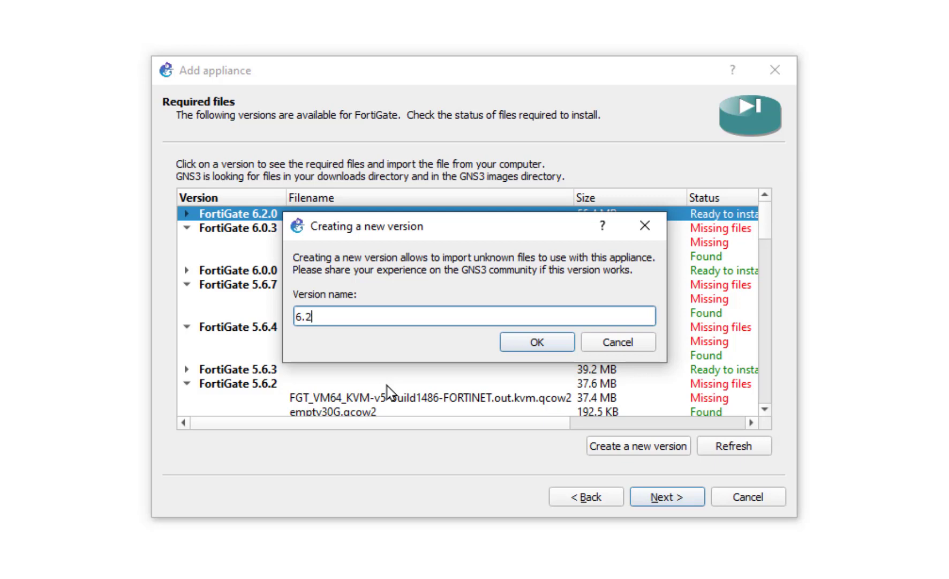
left_click(515, 343)
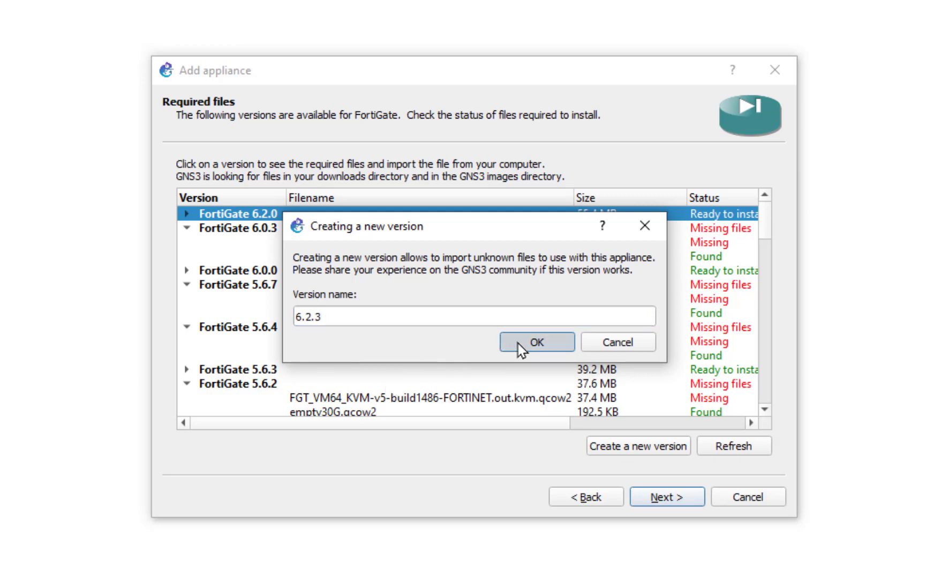
scroll(430, 360, "down", 15)
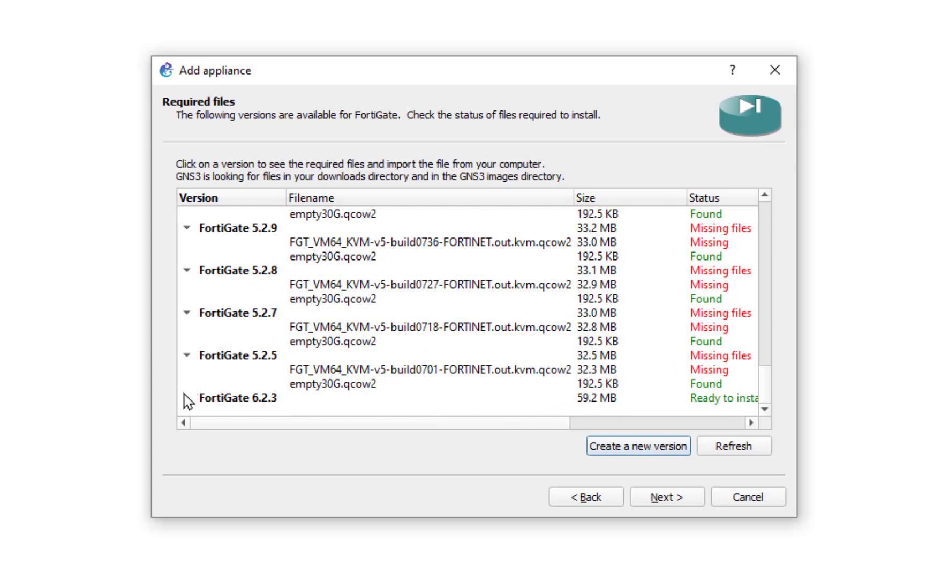
Expand FortiGate 6.2.3 and start importing a file for its disk image
left_click(187, 397)
scroll(300, 391, "down", 1)
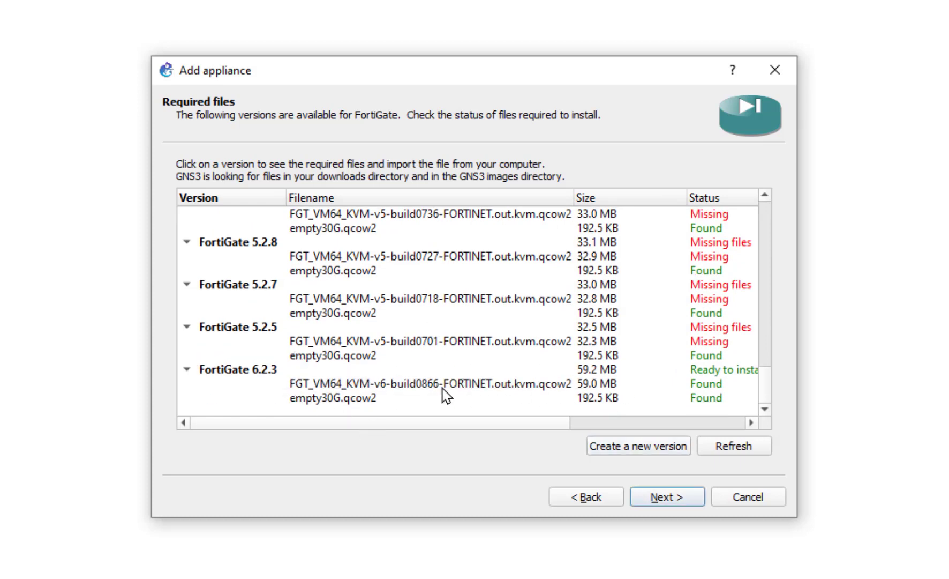
left_click(517, 388)
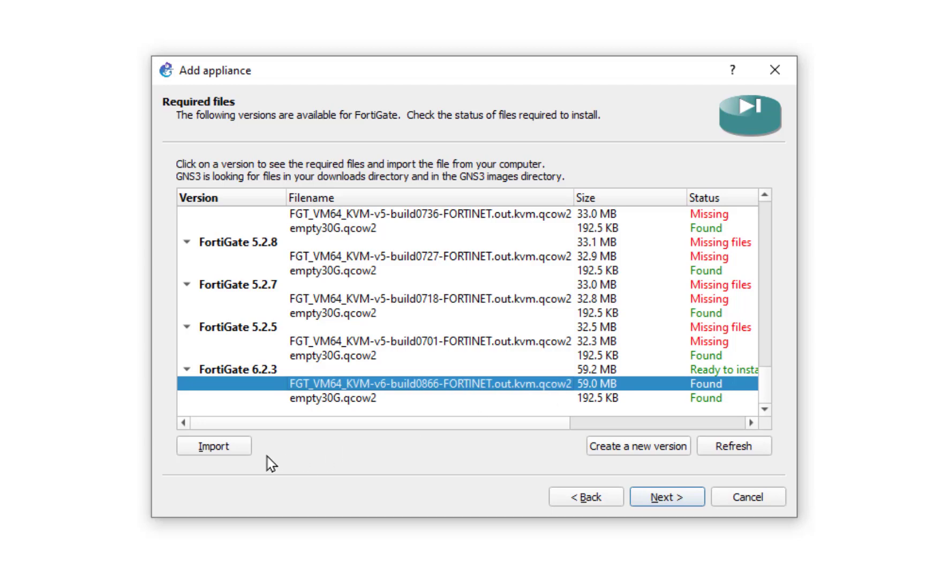
left_click(234, 452)
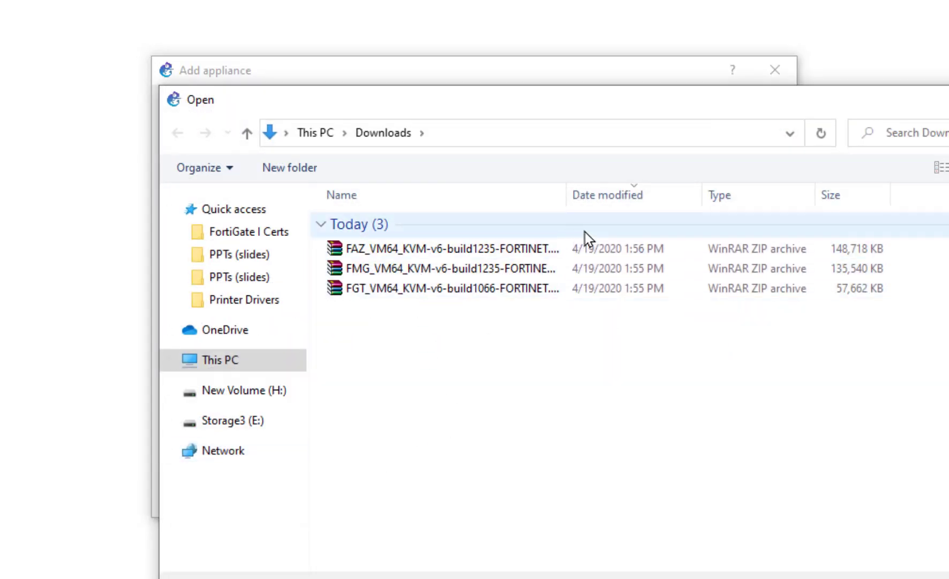
Extract the downloaded FortiGate zip and import fortios.qcow2 from the extracted folder
left_click(445, 292)
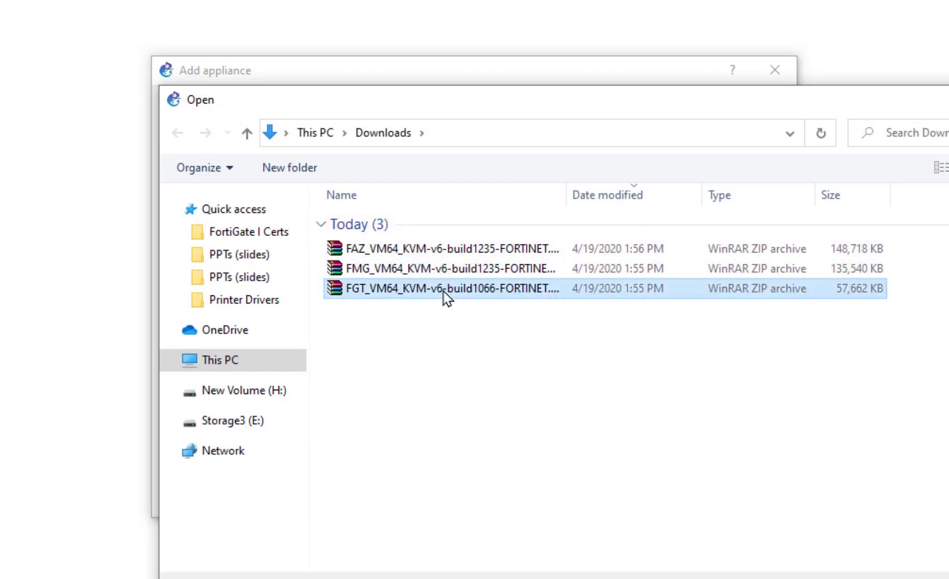
right_click(445, 292)
left_click(499, 421)
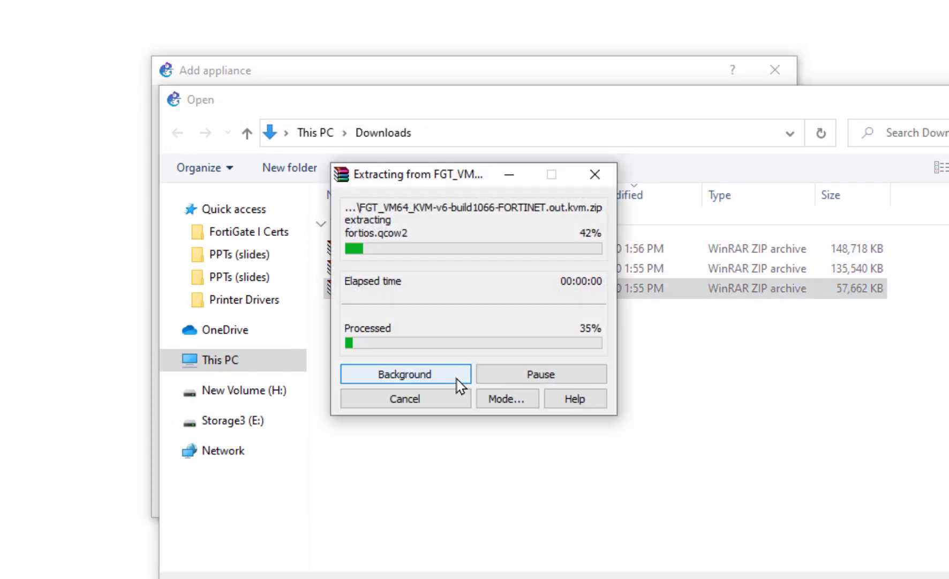
left_click(458, 311)
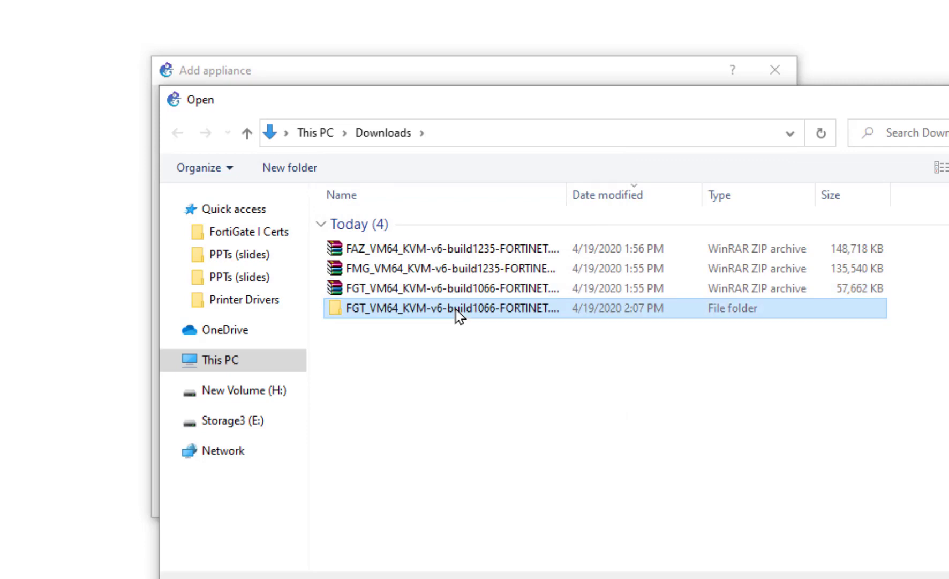
double_click(456, 311)
double_click(435, 224)
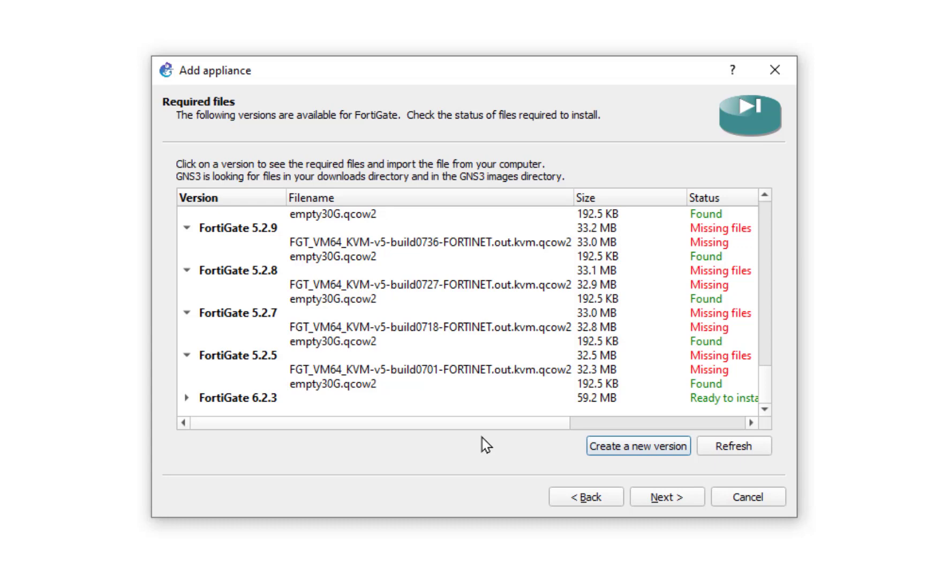
left_click(454, 402)
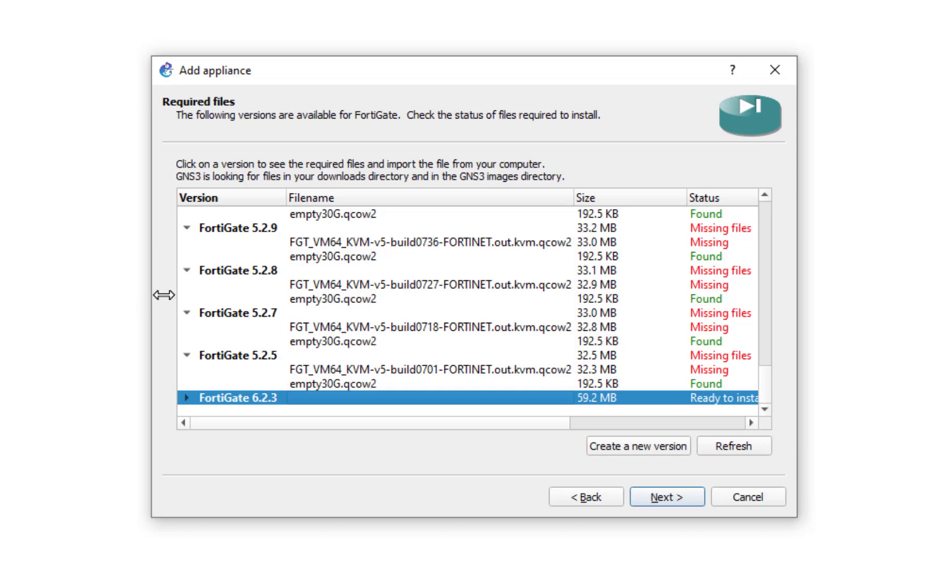
Select FortiGate 6.2.3 in the Required files list and proceed to install it
left_click(300, 386)
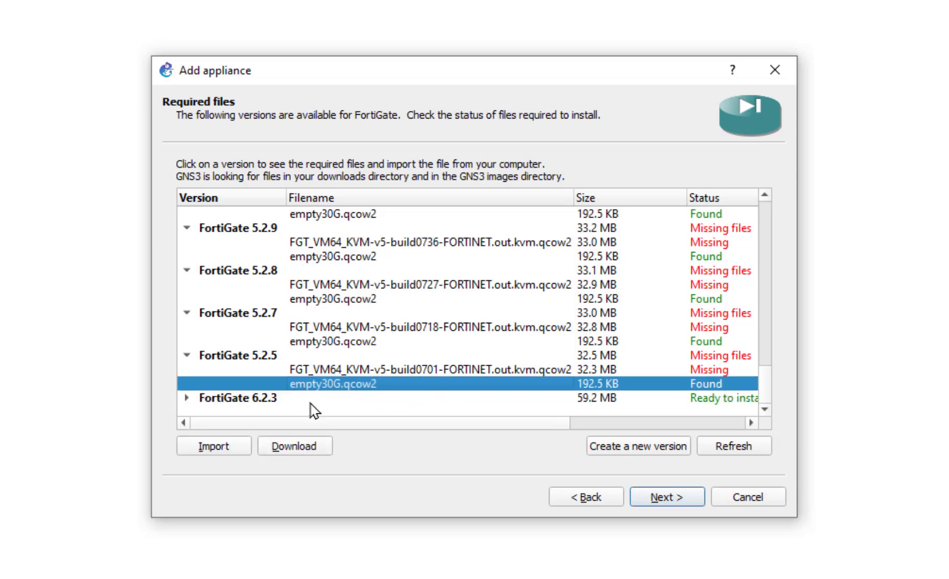
left_click(369, 399)
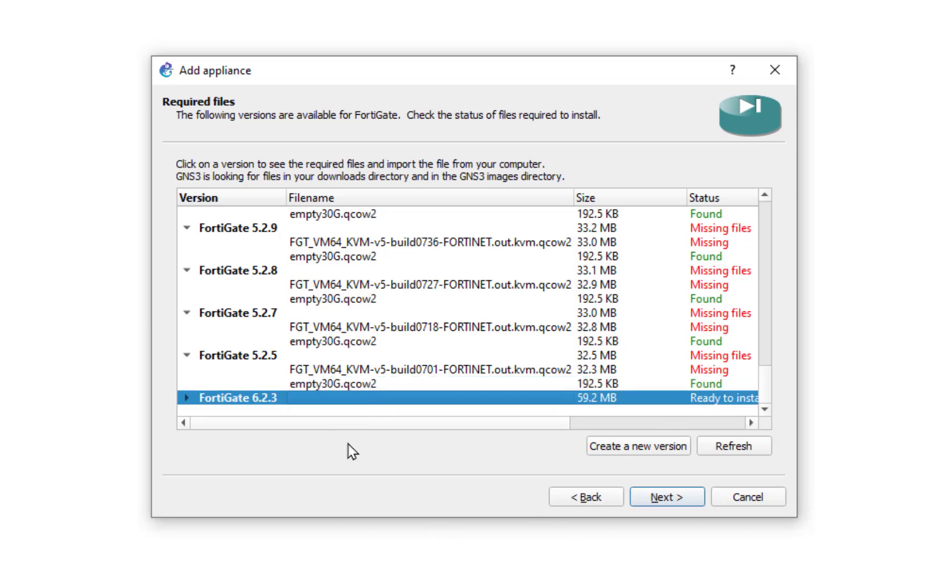
left_click(672, 500)
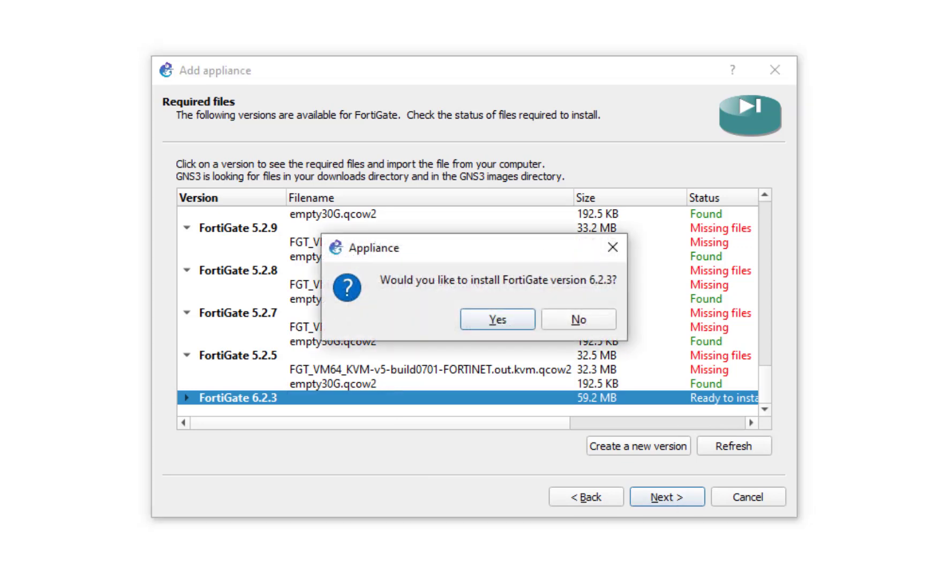
Confirm installing FortiGate 6.2.3, keep the default Qemu binary and summary, and finish
left_click(493, 320)
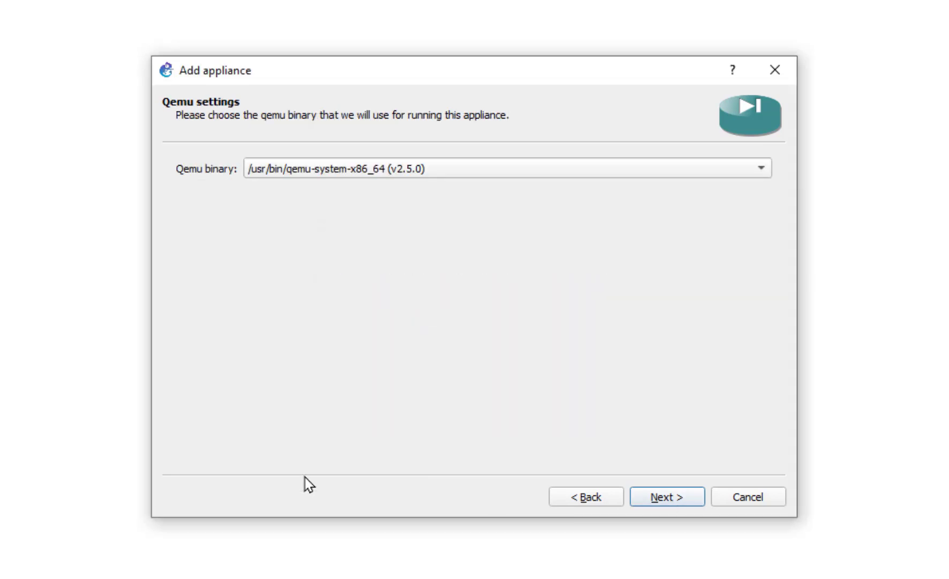
left_click(673, 499)
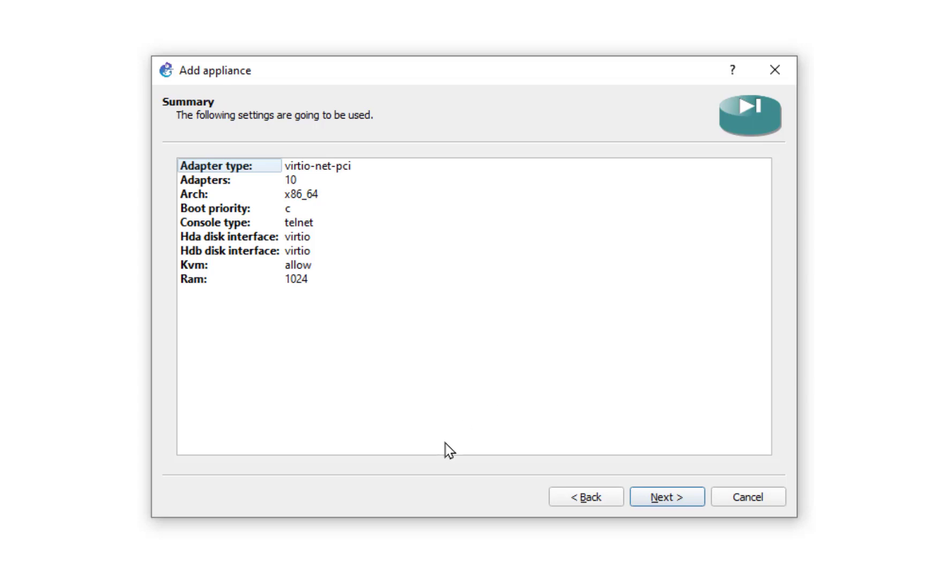
left_click(666, 498)
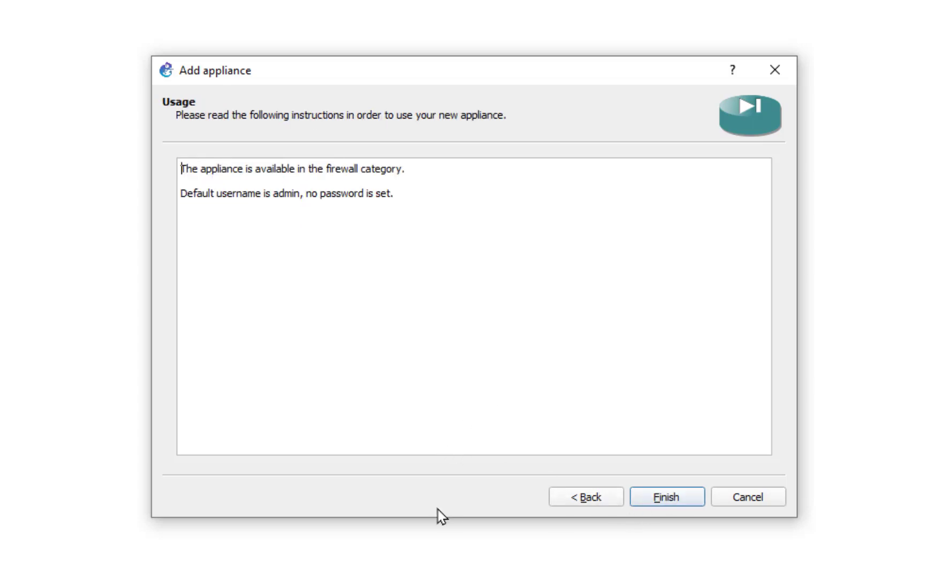
left_click(666, 497)
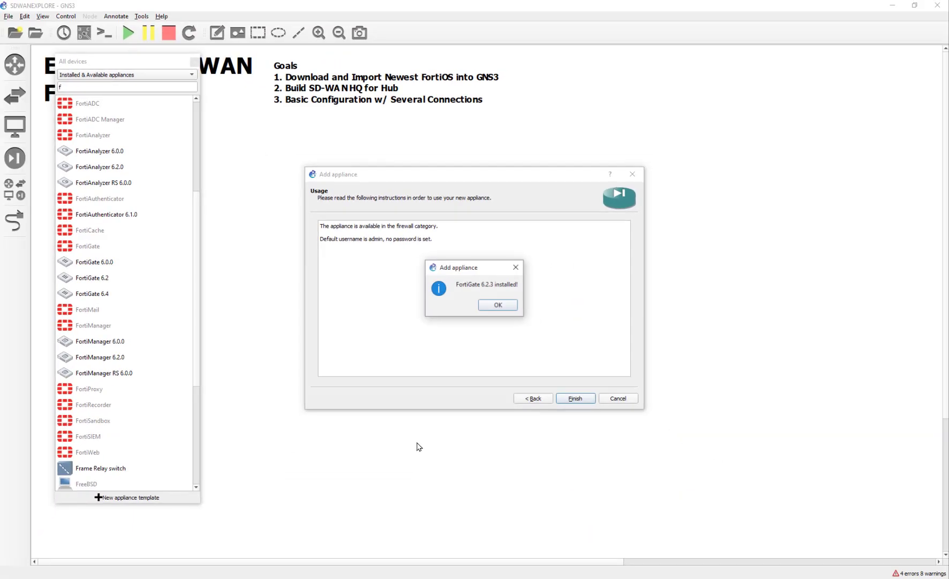
Dismiss the install message and switch the FortiGate 6.2.3 template's symbol to FortiGate - 1U
left_click(480, 305)
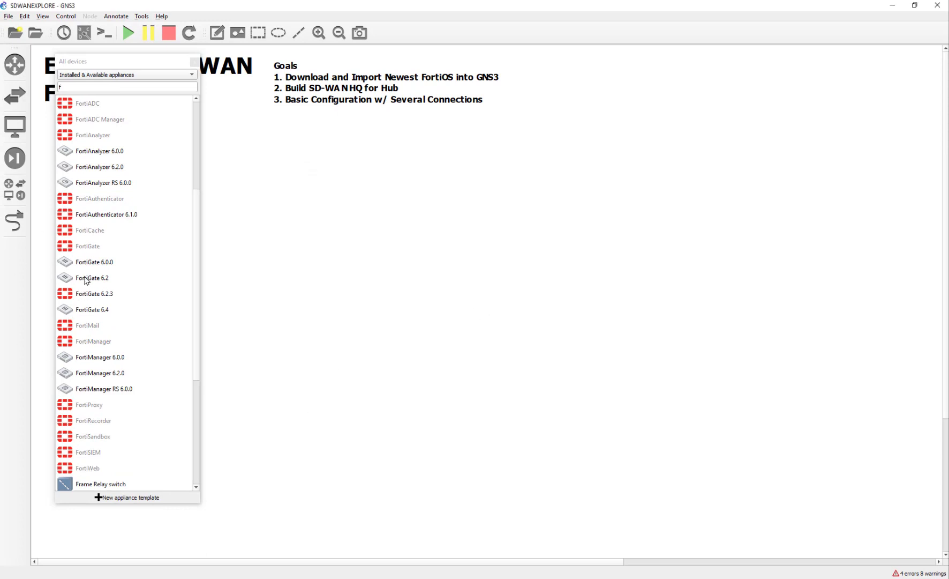
left_click(81, 295)
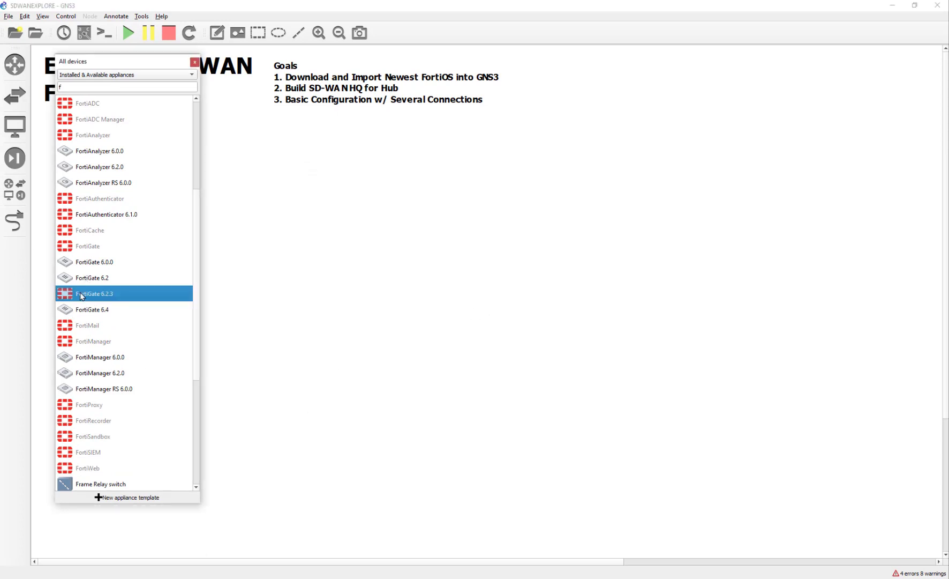
right_click(80, 296)
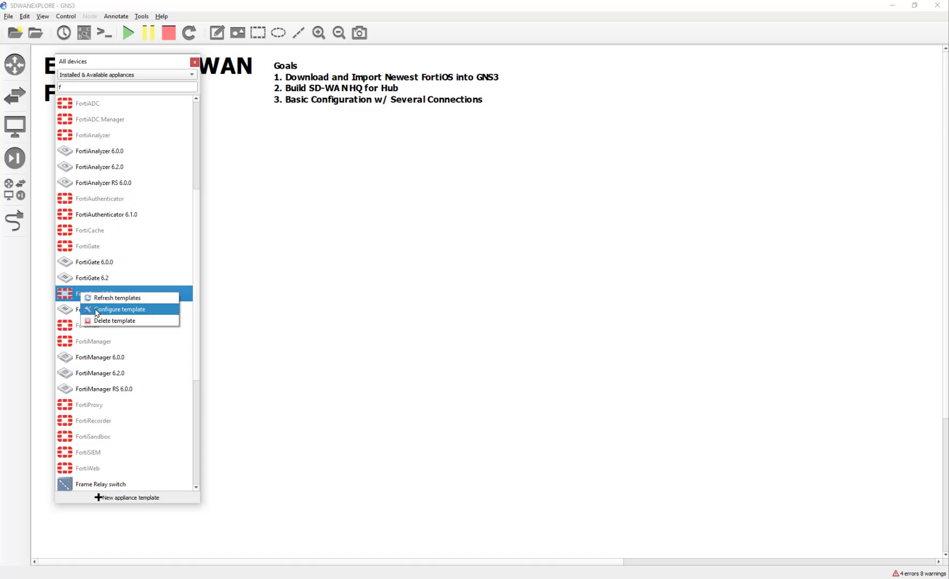
left_click(99, 310)
left_click_drag(102, 138, 438, 157)
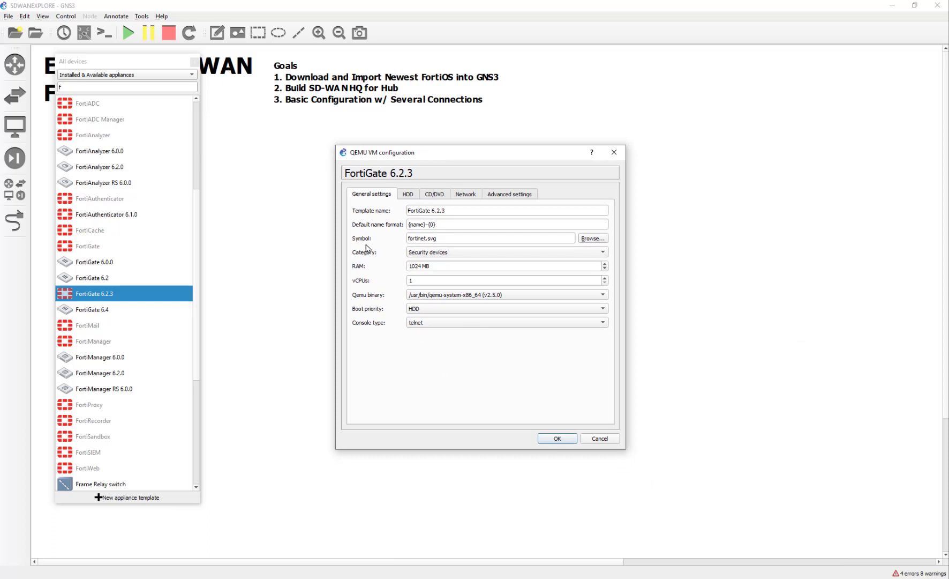
left_click(601, 240)
scroll(479, 342, "down", 2)
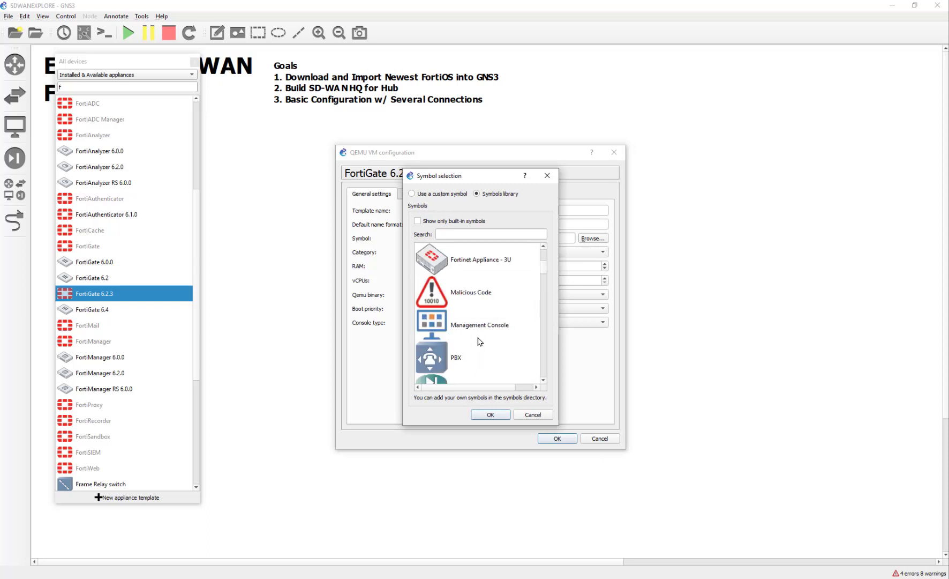
scroll(479, 339, "up", 2)
scroll(479, 339, "down", 1)
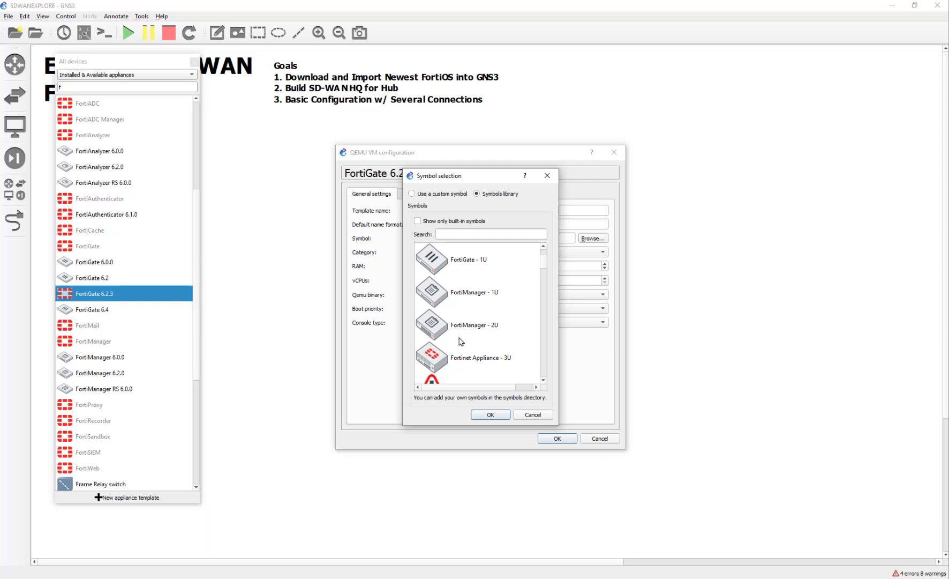
left_click(454, 265)
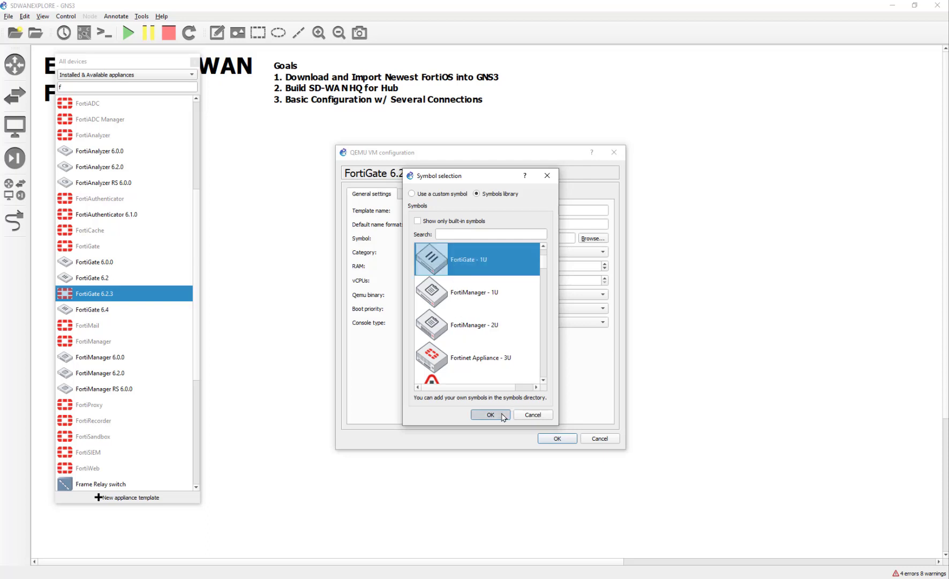
left_click(488, 414)
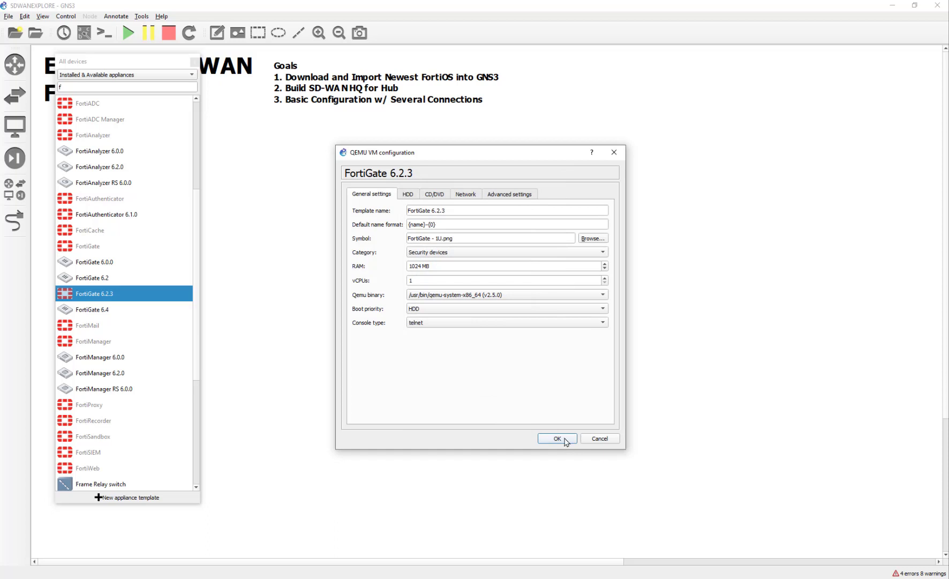
left_click(557, 438)
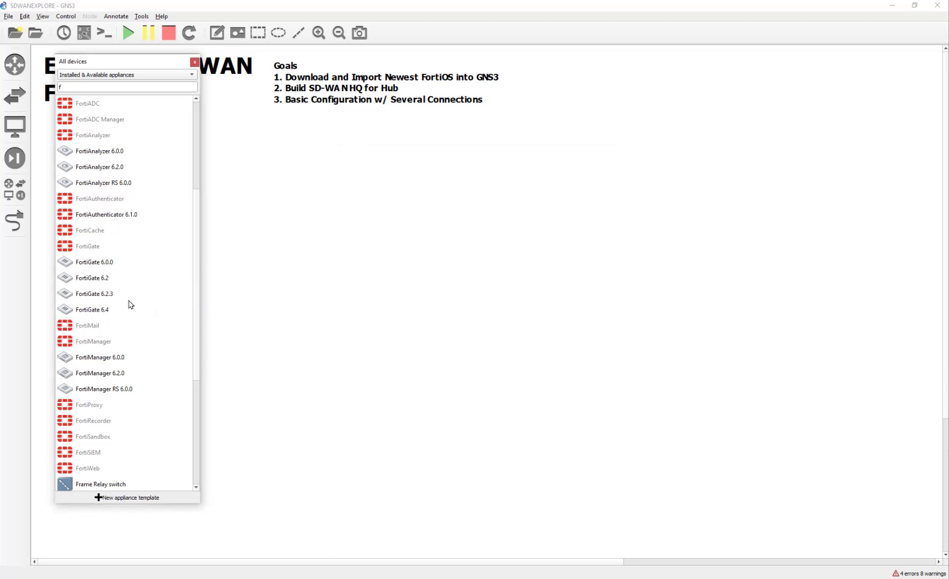
Drop a FortiGate6.2.3-1 node near the canvas centre, start it, and open its console window
left_click_drag(95, 294, 438, 277)
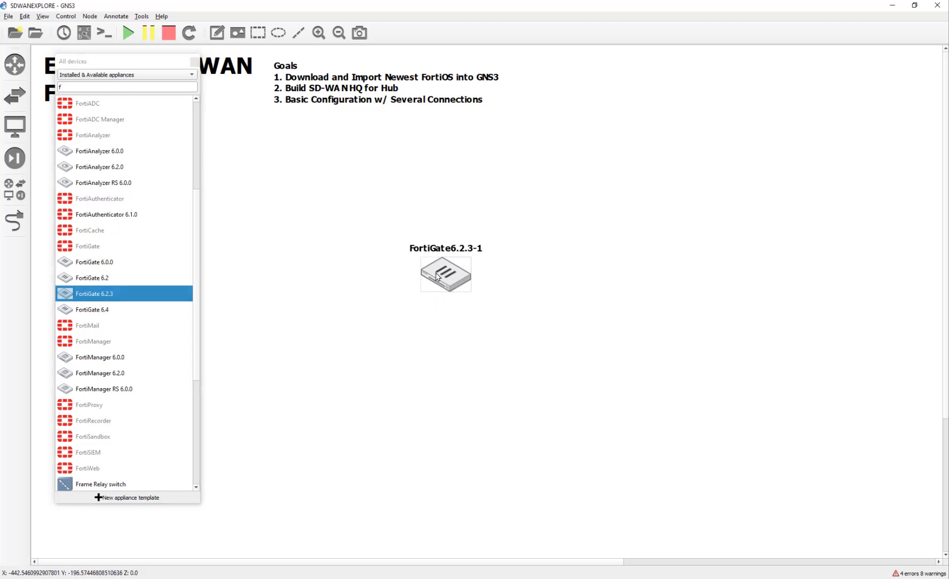
right_click(438, 277)
left_click(461, 370)
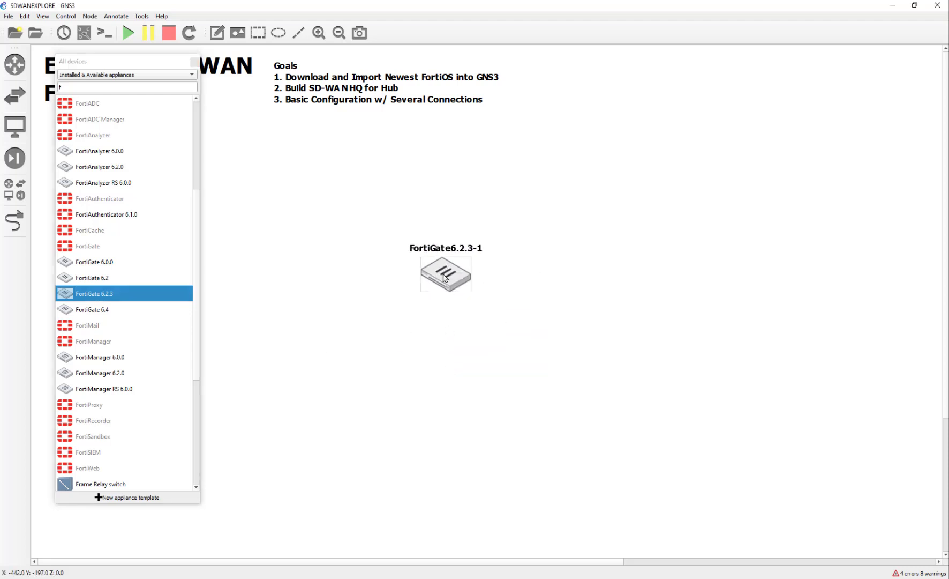
mouse_move(444, 278)
double_click(447, 268)
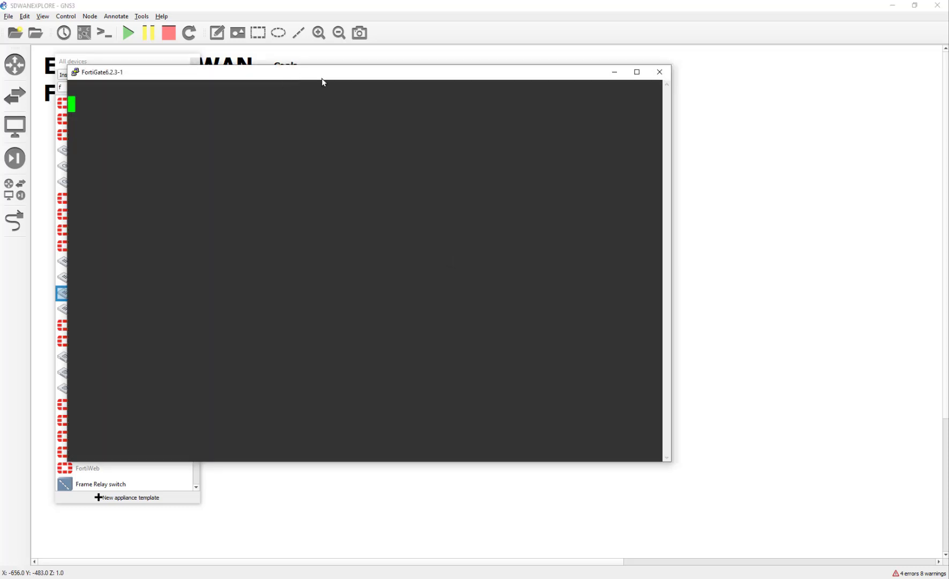
left_click_drag(323, 81, 511, 120)
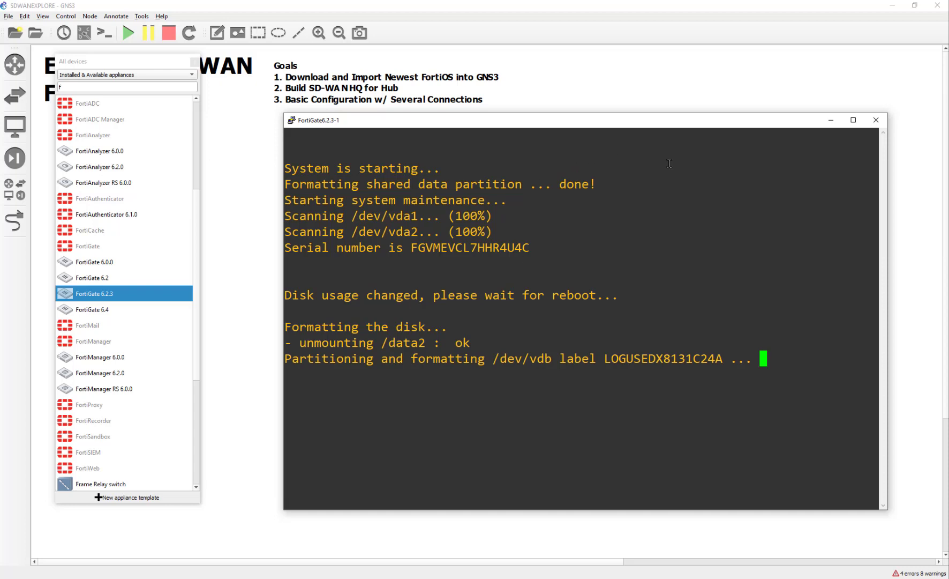
Close the FortiGate console and launch the FortiManager appliance wizard up to its required files
left_click(874, 121)
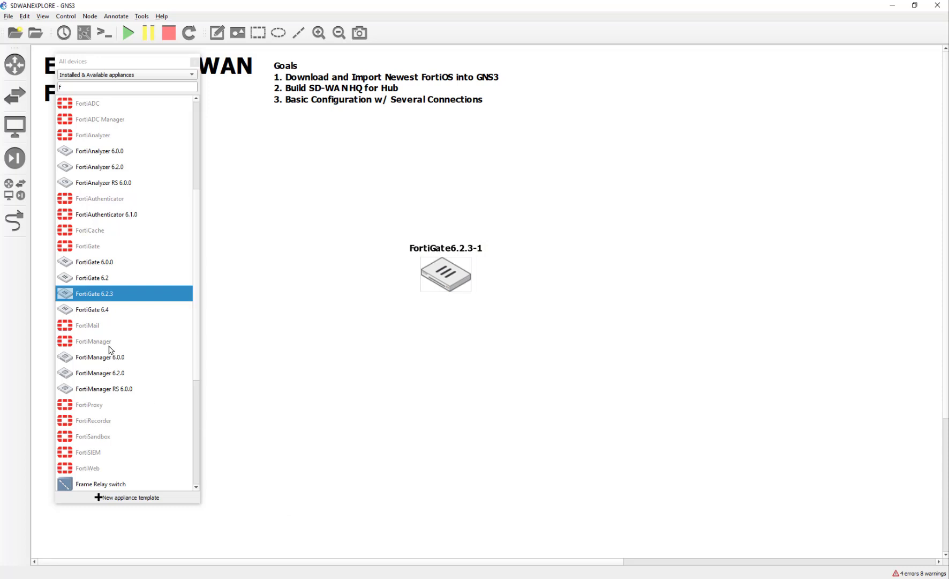
left_click_drag(110, 348, 329, 355)
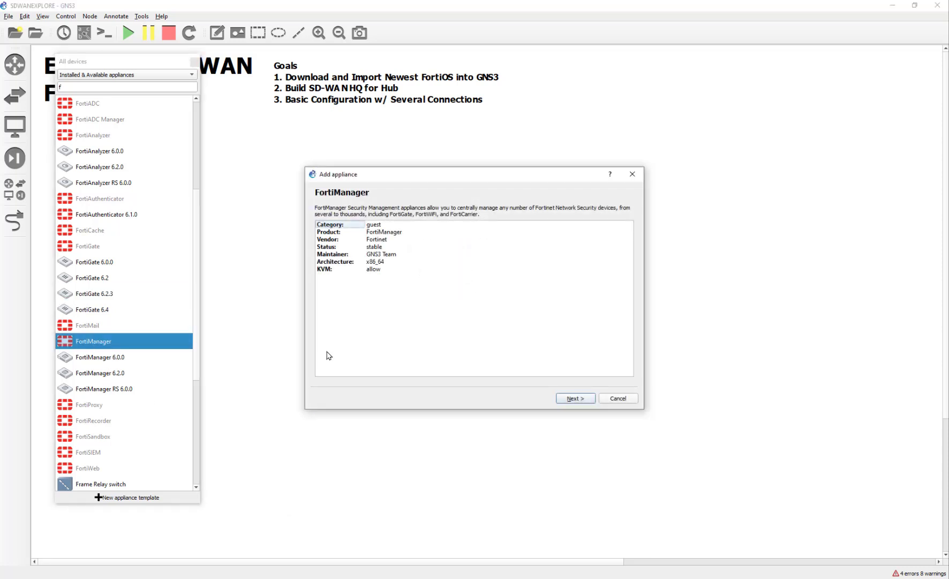
left_click(586, 399)
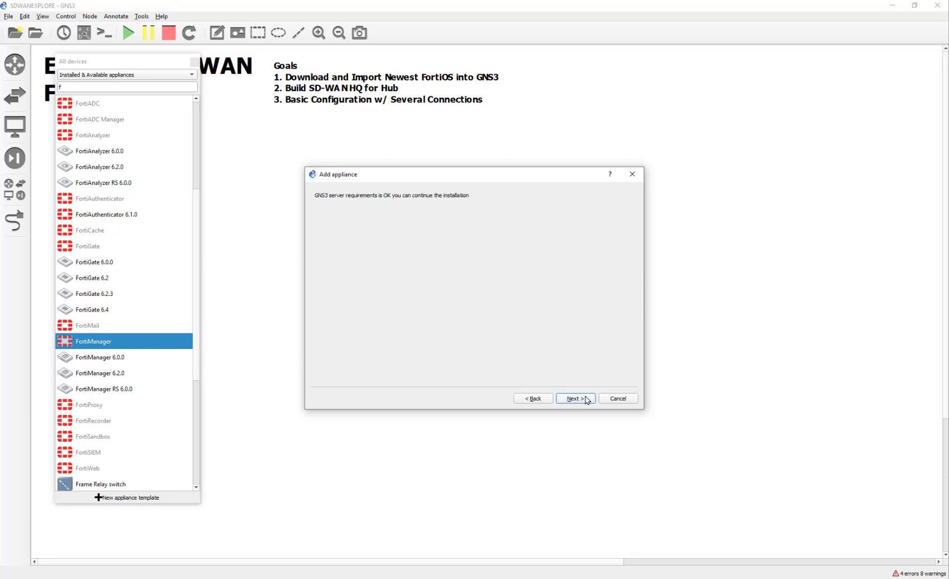
left_click(587, 399)
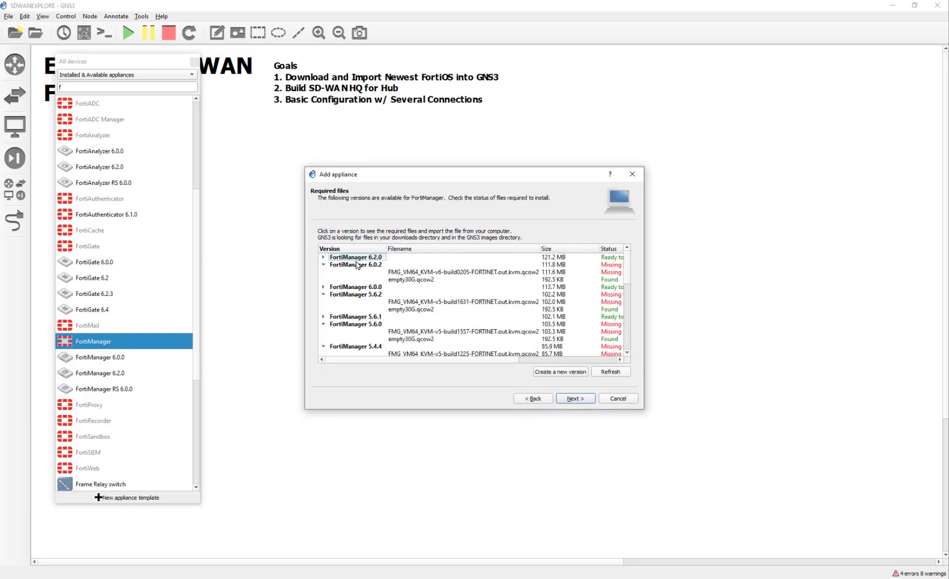
Create a custom FortiManager version 6.2.3 and select its disk image file for import
left_click(346, 258)
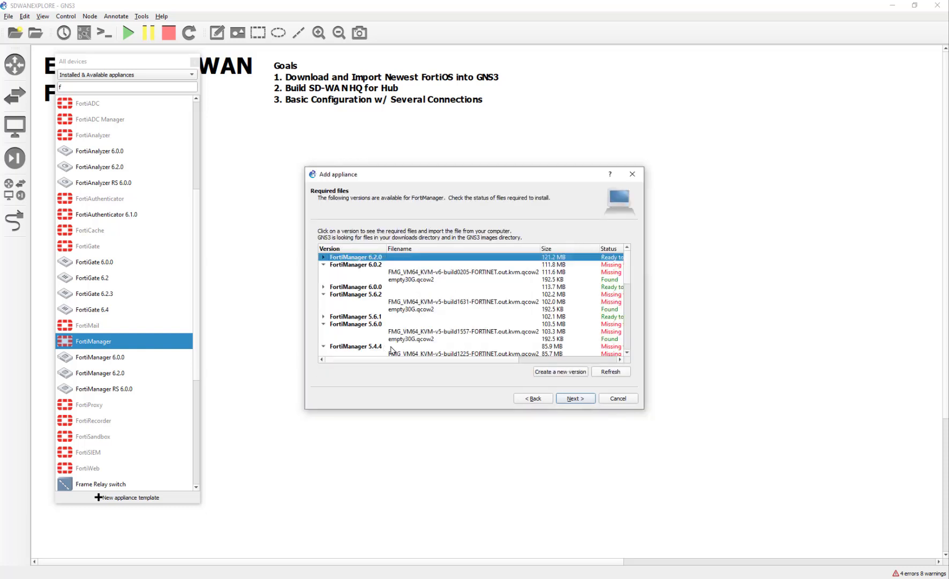
left_click(560, 371)
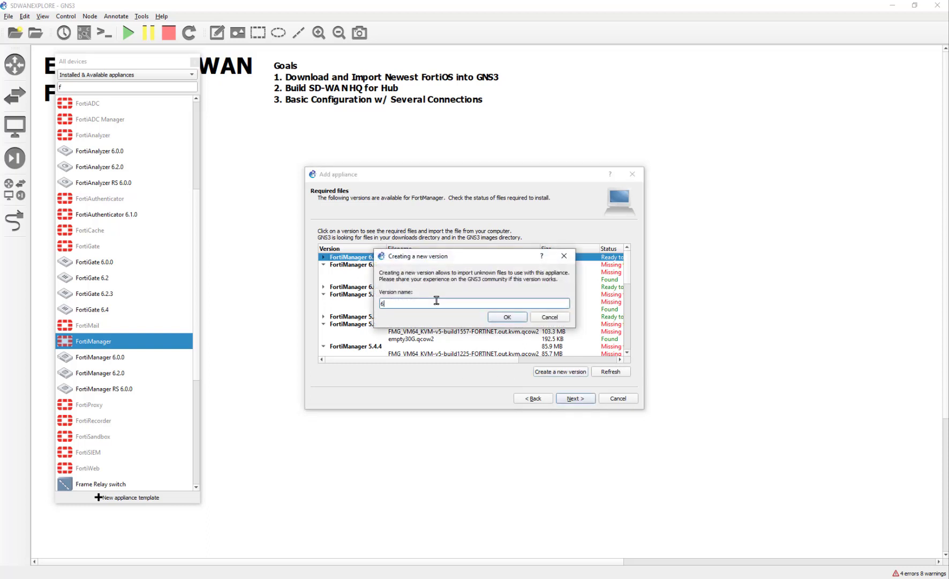
key("Return")
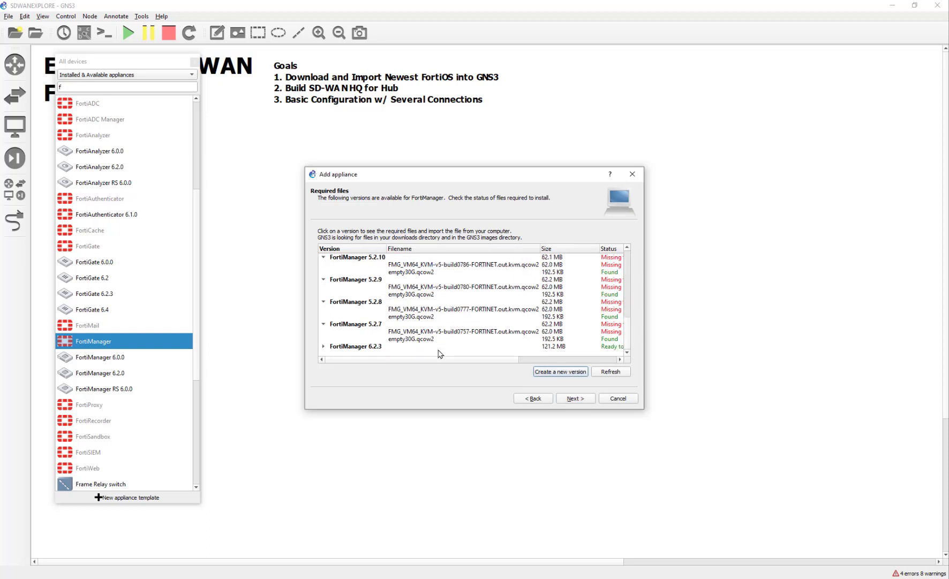
left_click(439, 347)
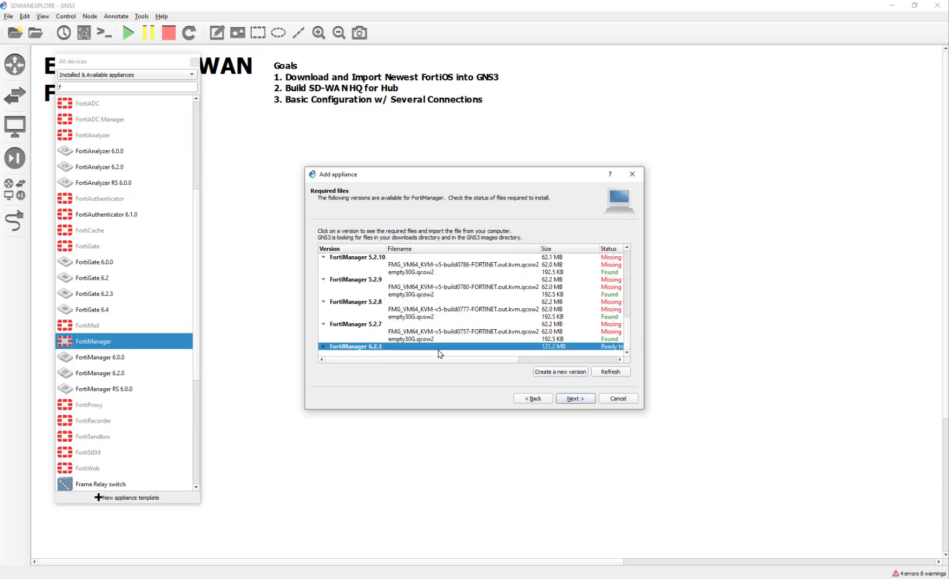
double_click(351, 347)
left_click(404, 339)
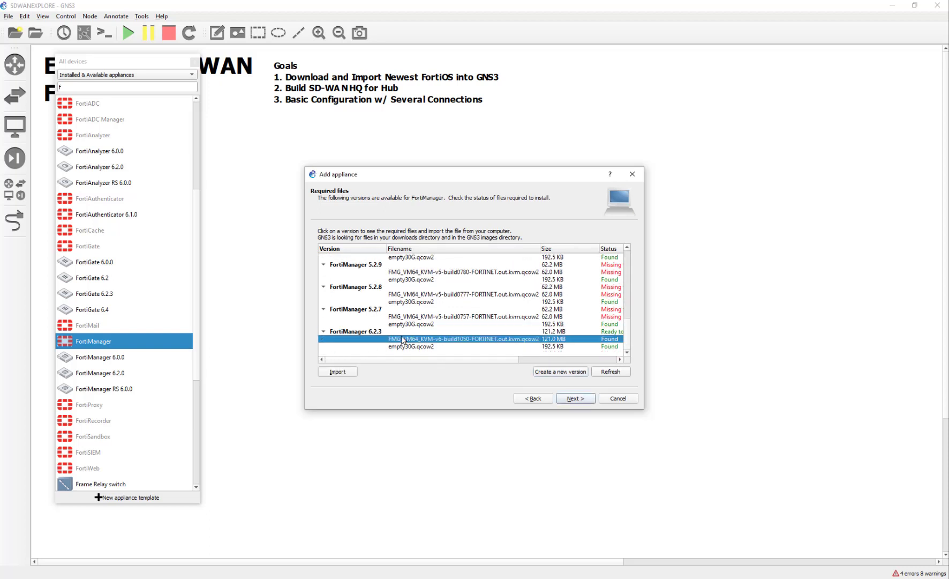
left_click(353, 370)
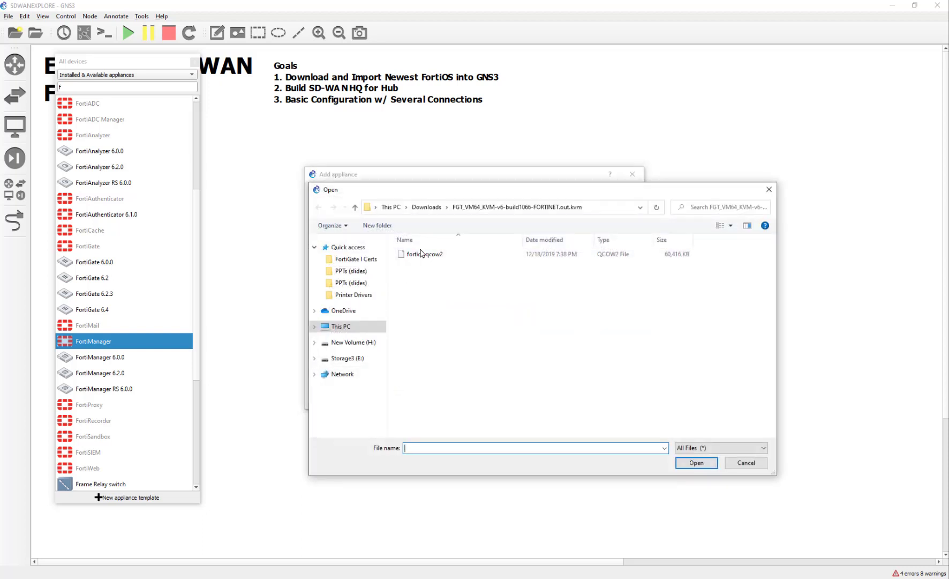
Extract the FMG zip archive in Downloads into its own folder
left_click(431, 209)
left_click(450, 280)
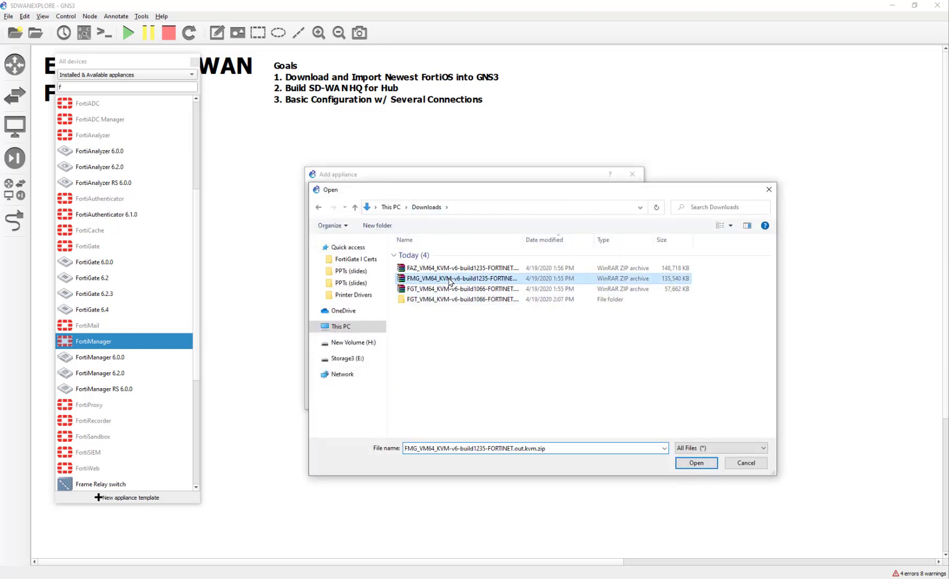
right_click(450, 279)
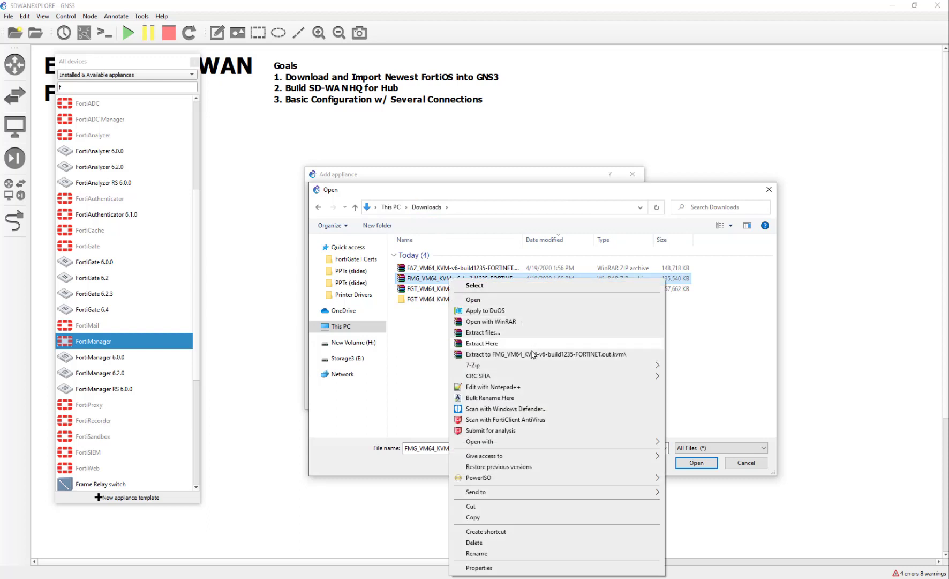
left_click(529, 354)
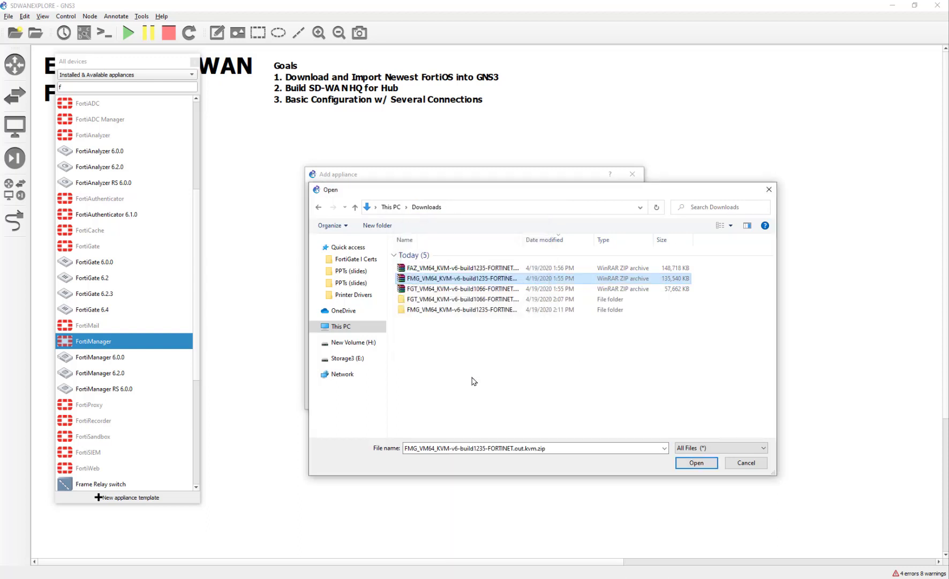
Import fmg.qcow2 as the FortiManager 6.2.3 image, accepting the MD5 mismatch, and let it upload
double_click(464, 309)
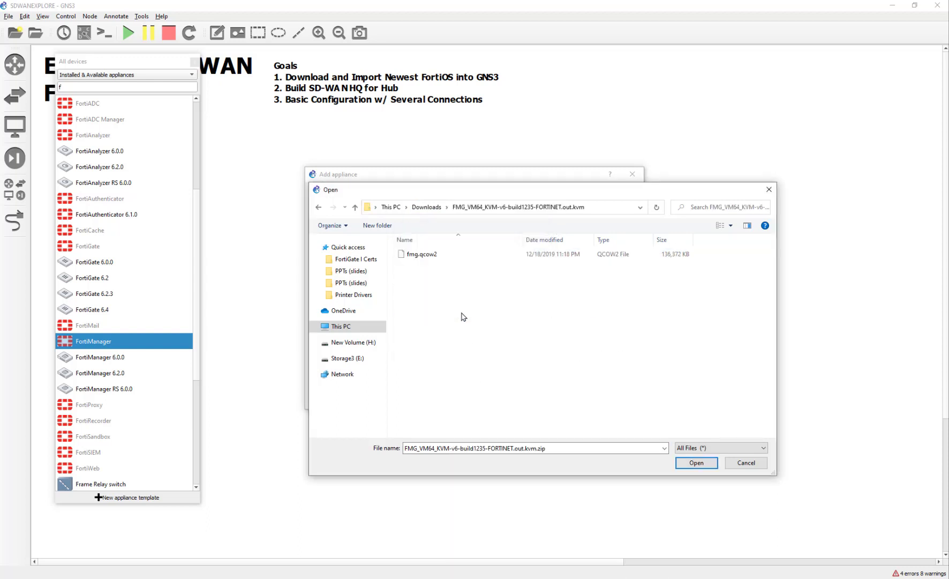
left_click(447, 256)
double_click(449, 259)
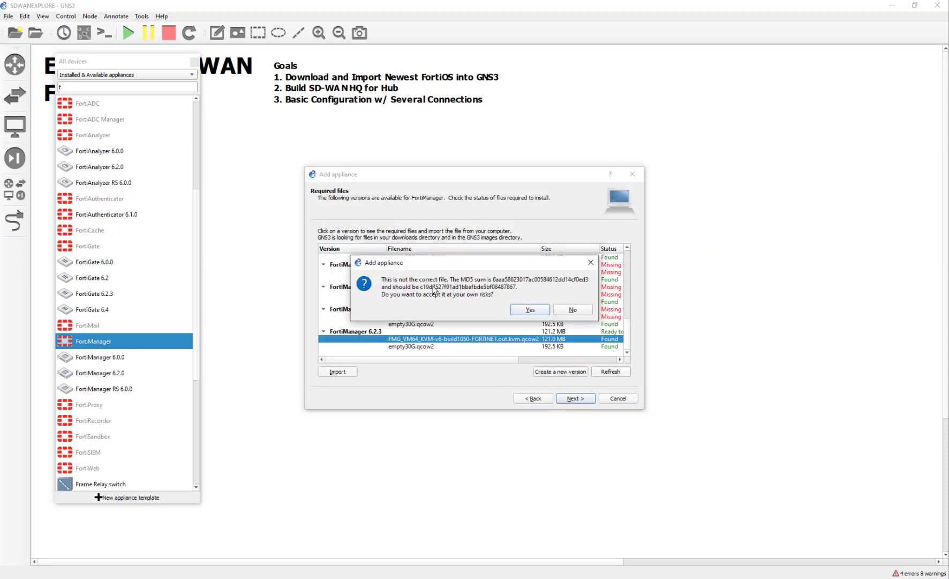
left_click(529, 309)
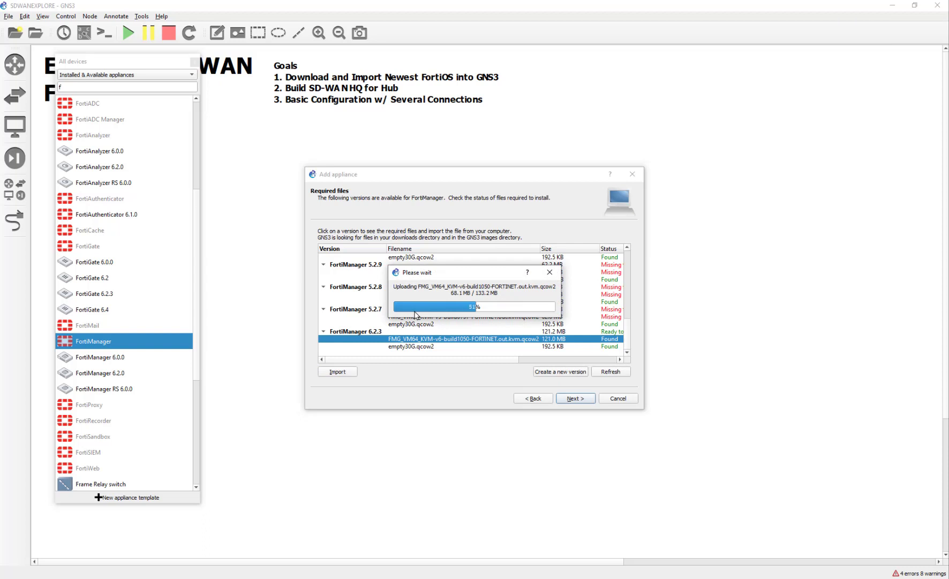
left_click_drag(452, 273, 454, 244)
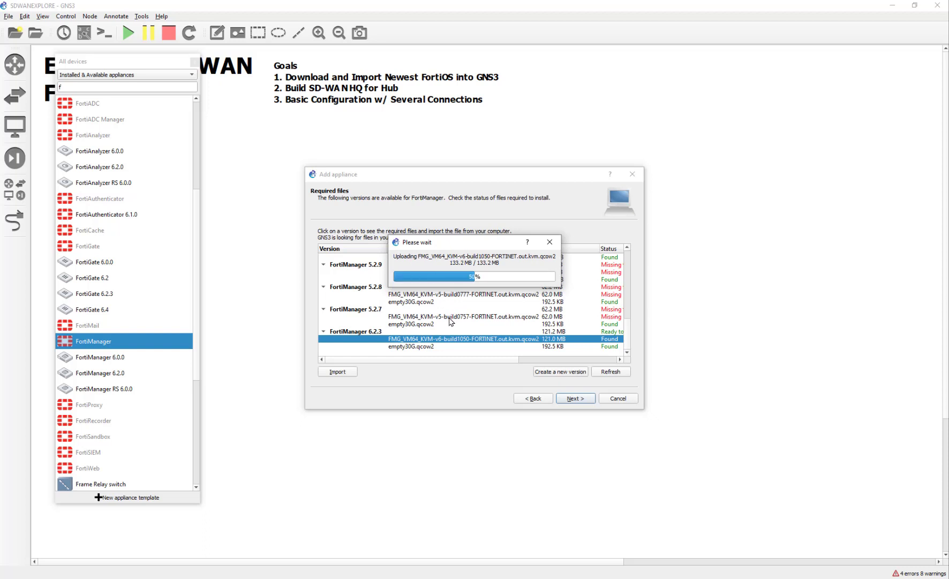
scroll(450, 321, "down", 1)
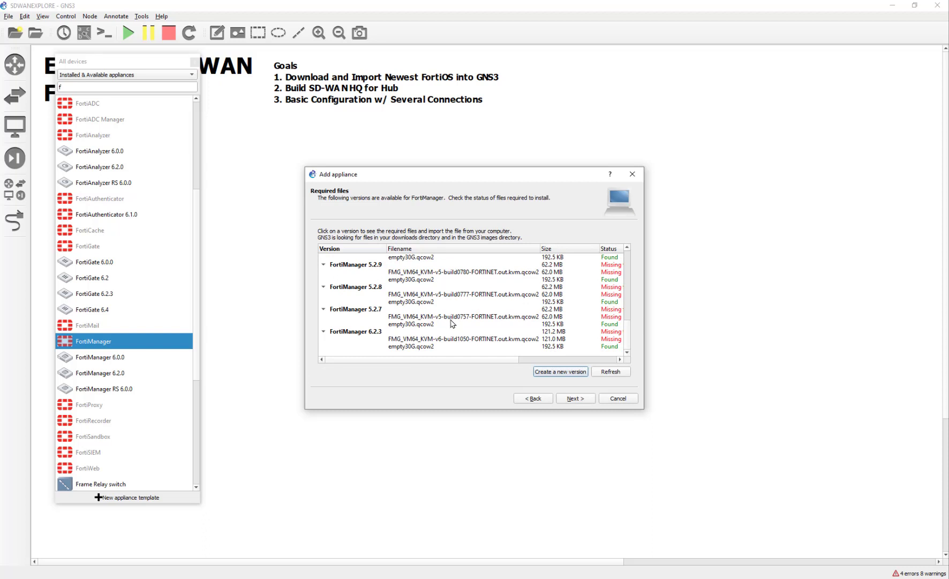
Reselect the FortiManager 6.2.3 version and its image file after stepping back one wizard page
left_click(457, 332)
left_click(606, 339)
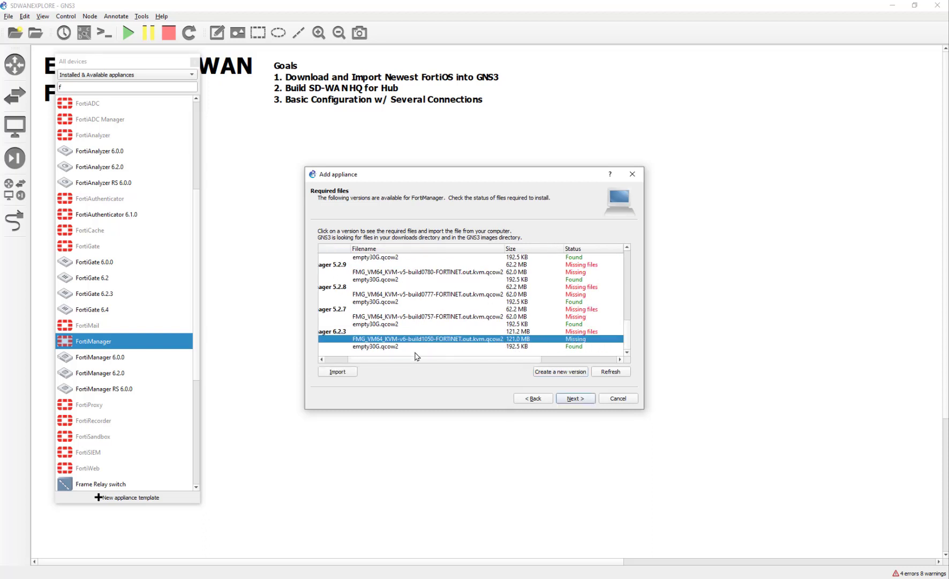
left_click_drag(393, 361, 359, 363)
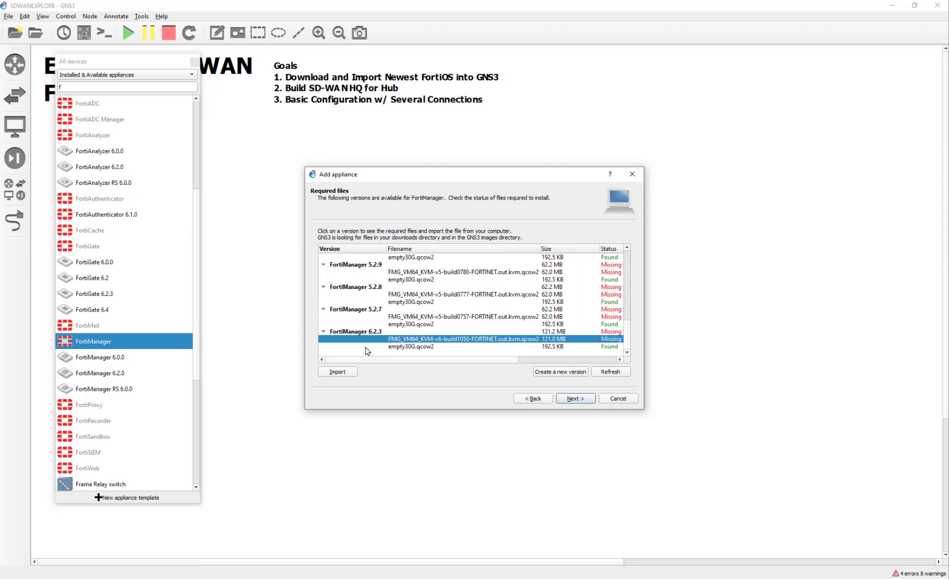
left_click(533, 399)
left_click(573, 398)
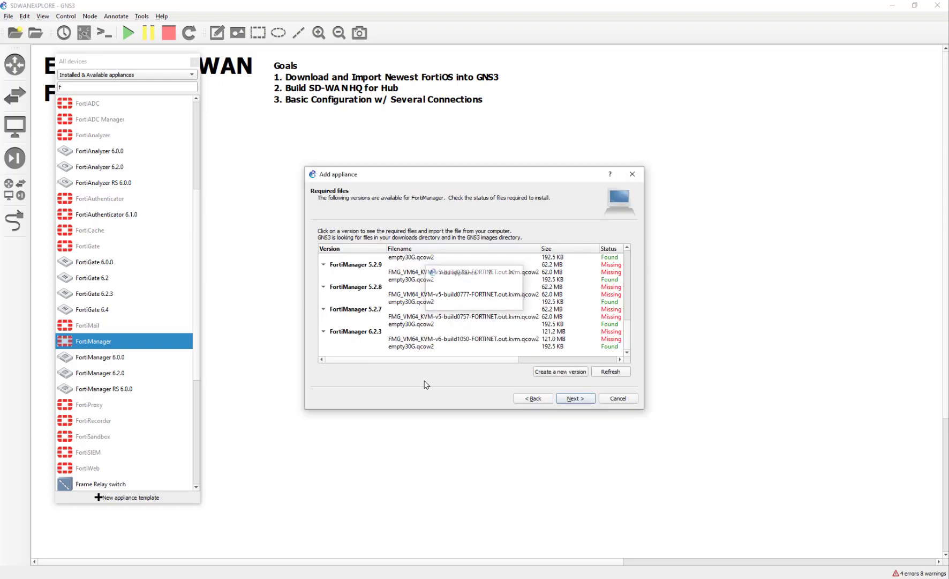
left_click(421, 337)
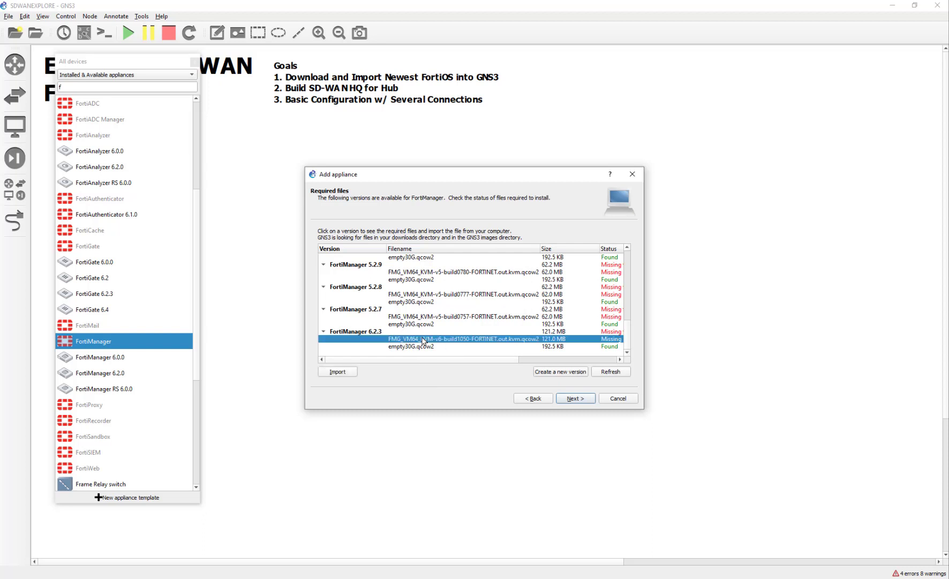
left_click(413, 332)
Create a new FortiManager version named '6.2.3.' and check its 133.4 MB ready-to-install status
left_click(548, 370)
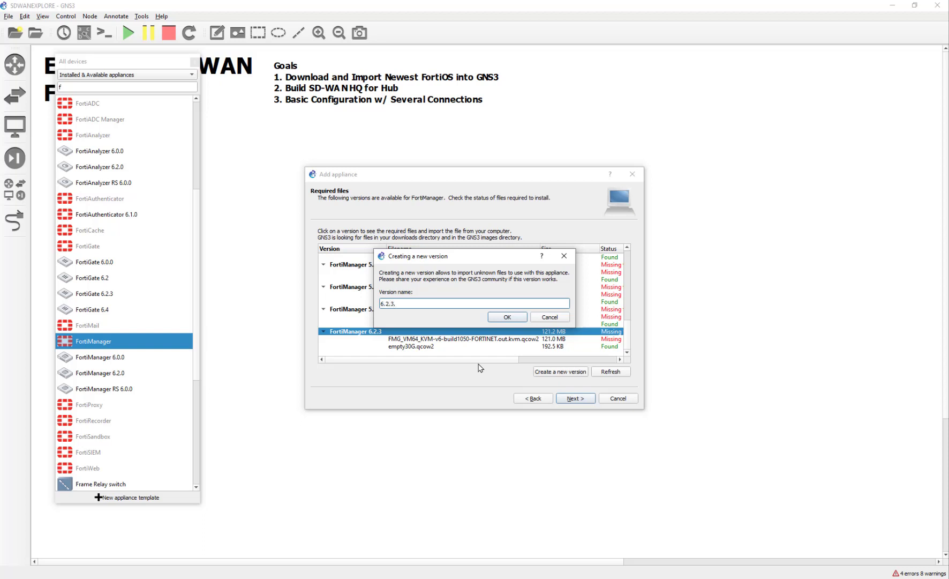
left_click(514, 316)
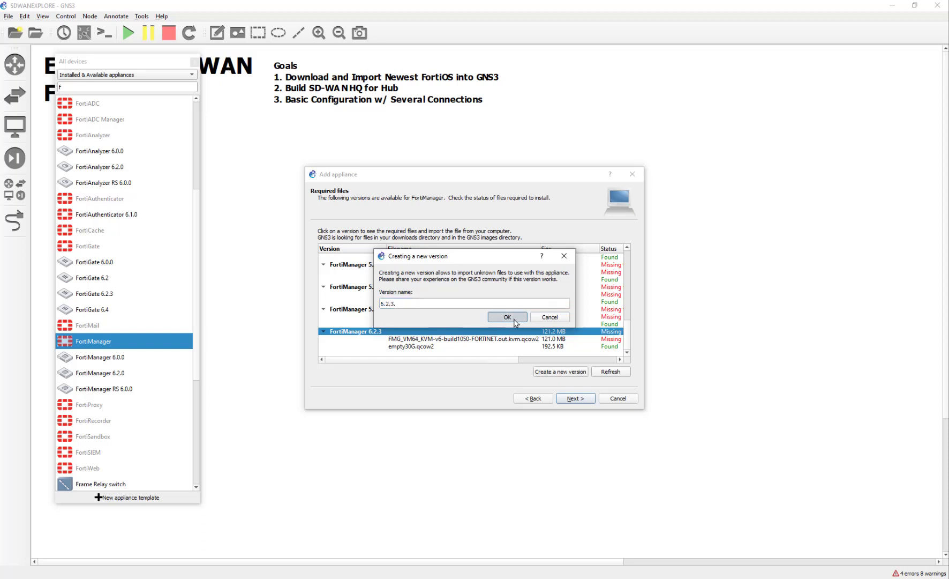
scroll(466, 348, "down", 1)
left_click(461, 347)
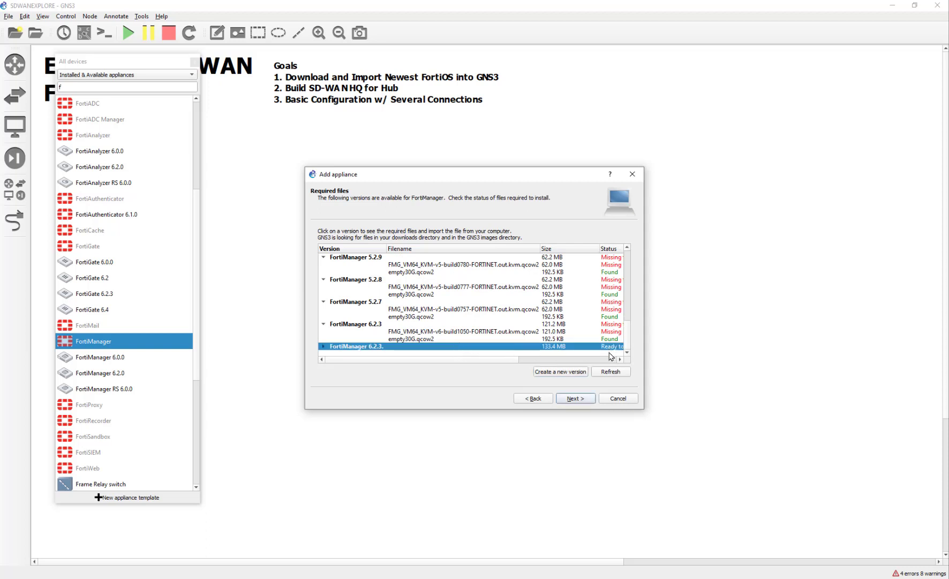
left_click(599, 359)
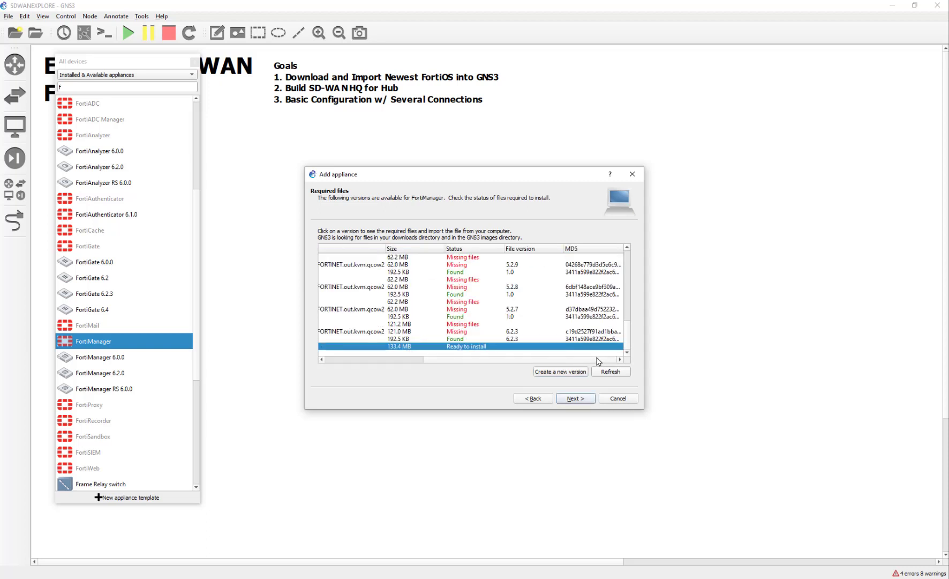
left_click(415, 359)
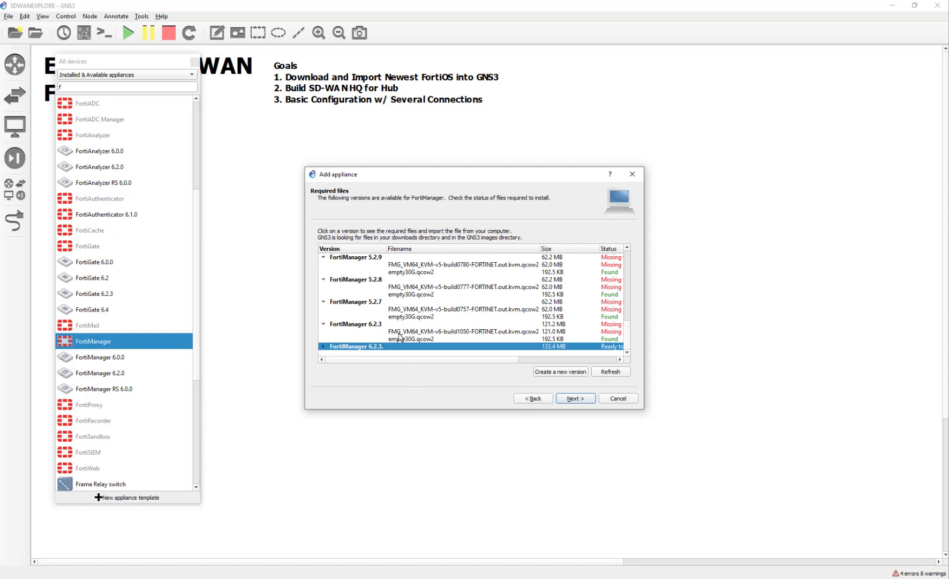
Install FortiManager 6.2.3. with the default Qemu binary and settings, then acknowledge the installed message
left_click(564, 399)
left_click(491, 305)
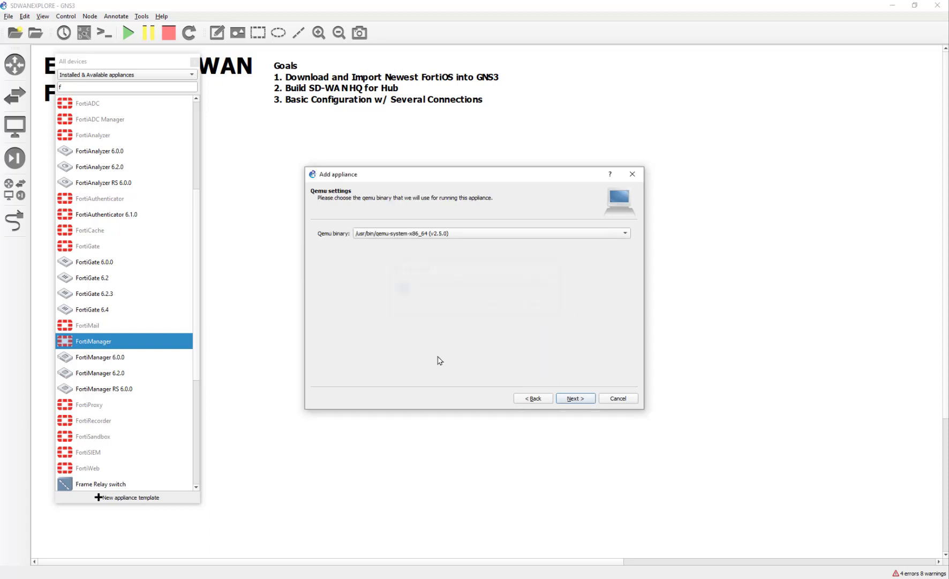
left_click(571, 399)
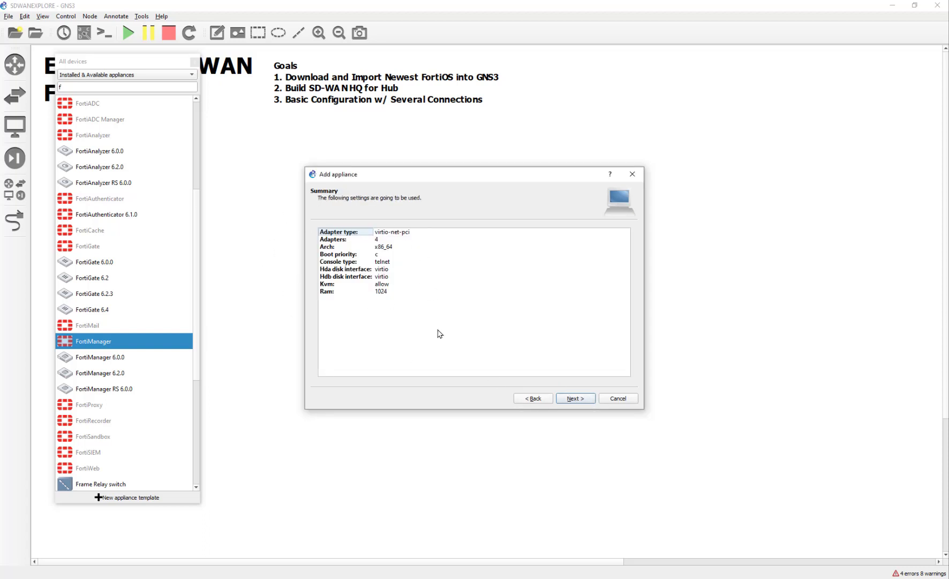
left_click(572, 399)
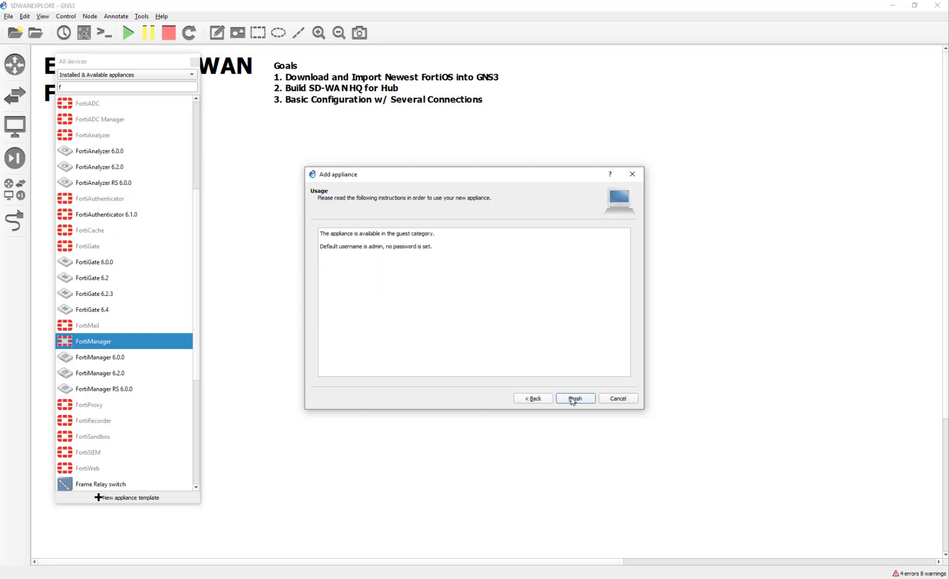
left_click(572, 400)
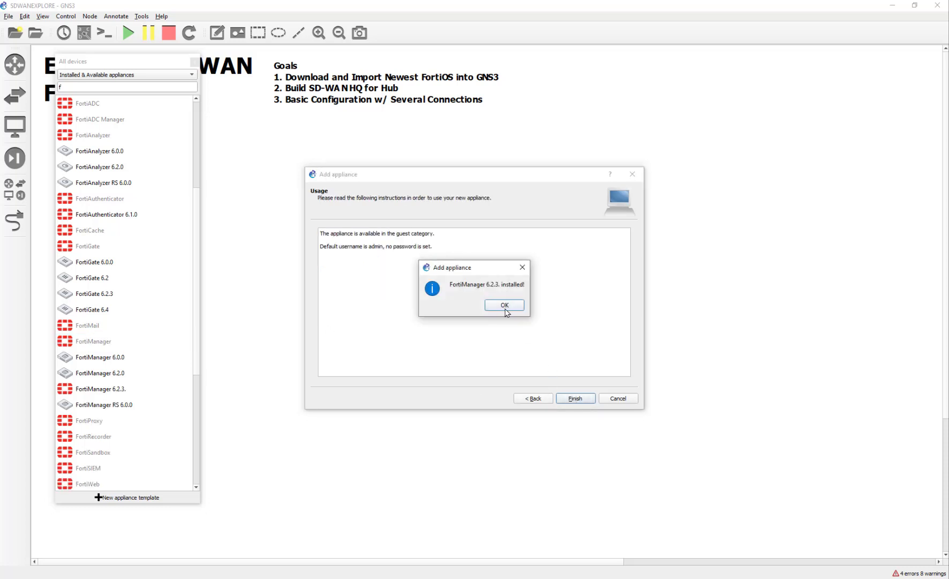
left_click(504, 303)
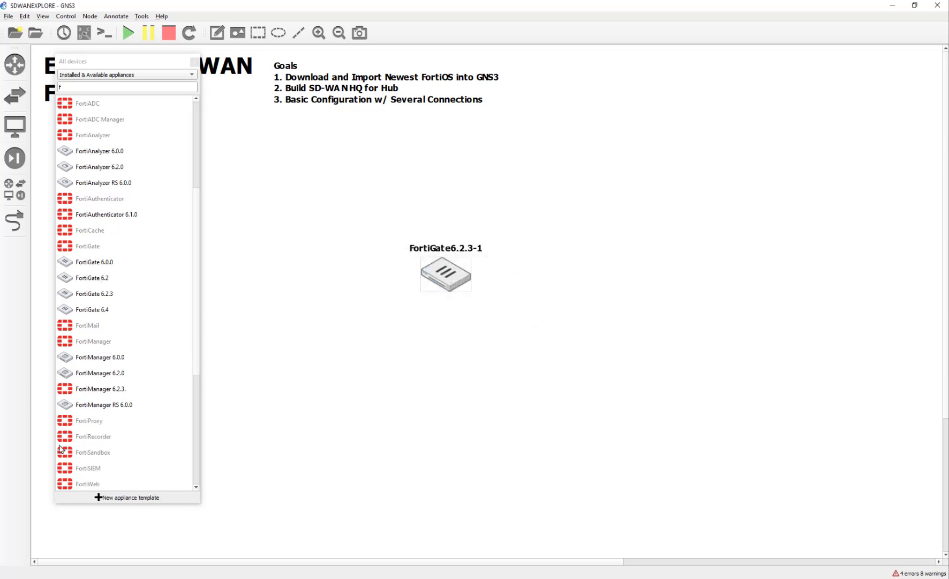
Rename the 'FortiManager 6.2.3.' template to 'FortiManager 6.2.3' and assign the FortiManager - 1U symbol
left_click(97, 393)
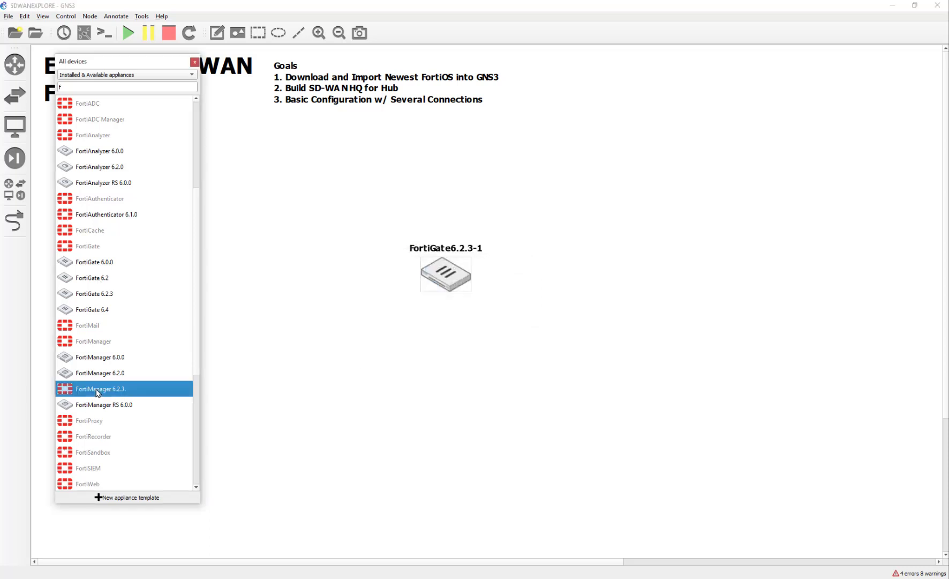
right_click(97, 392)
left_click(127, 406)
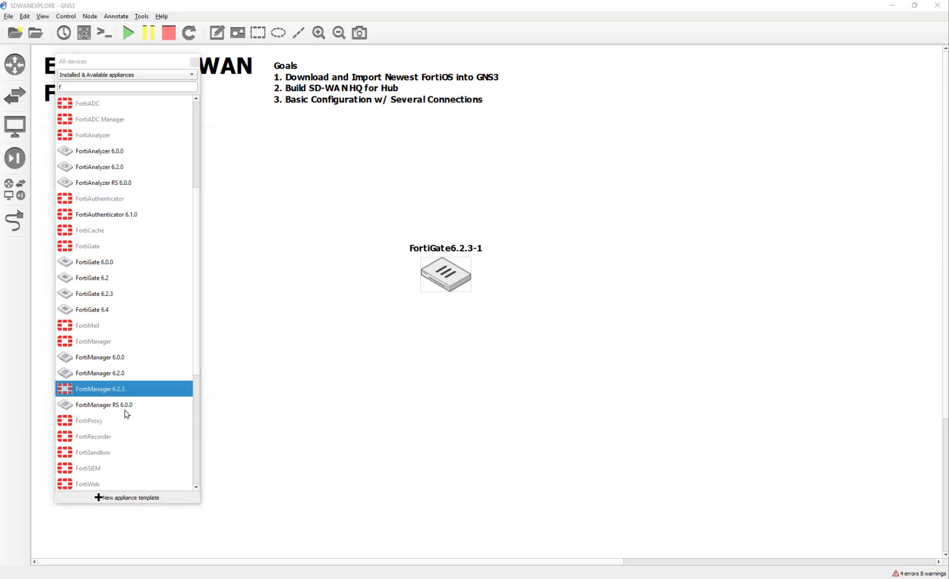
left_click_drag(196, 137, 610, 116)
left_click(523, 174)
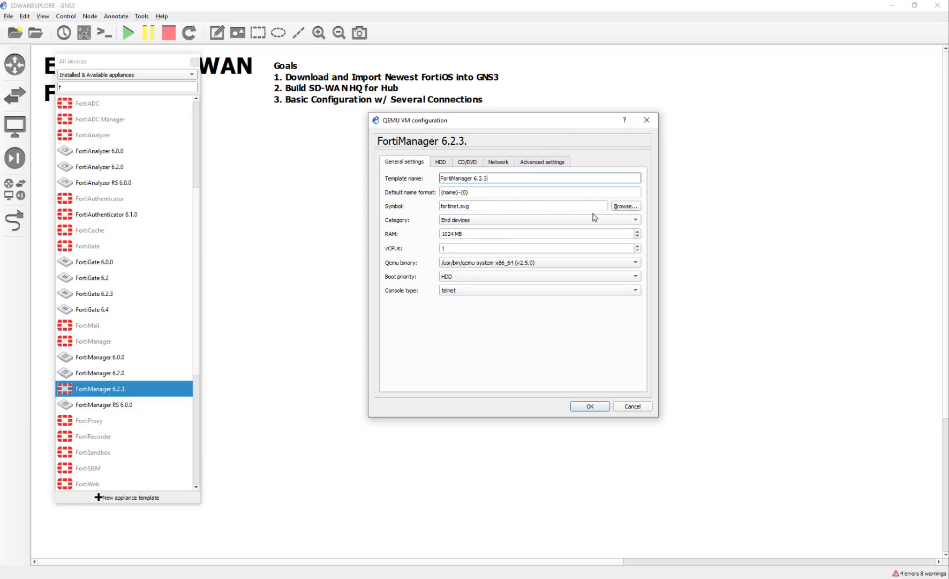
left_click(625, 207)
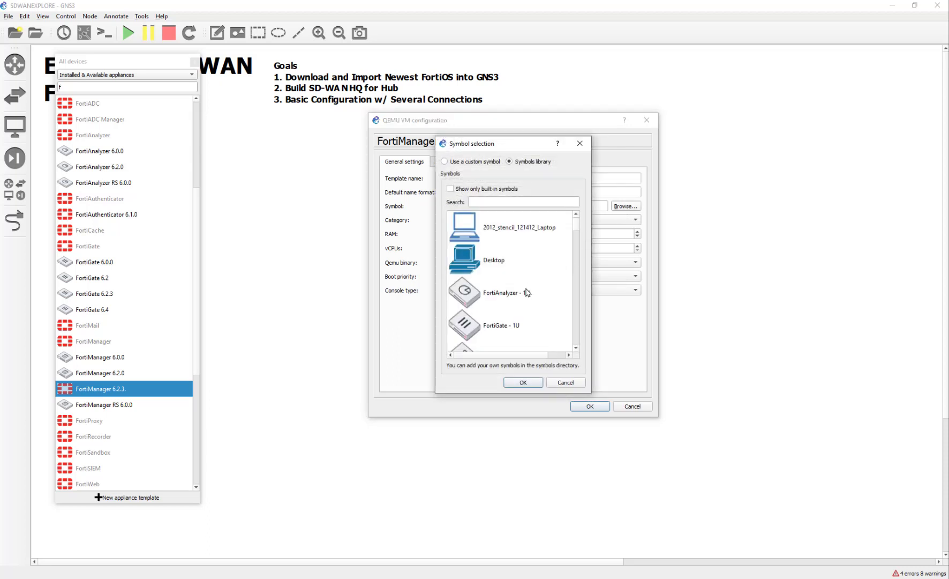
scroll(528, 293, "down", 1)
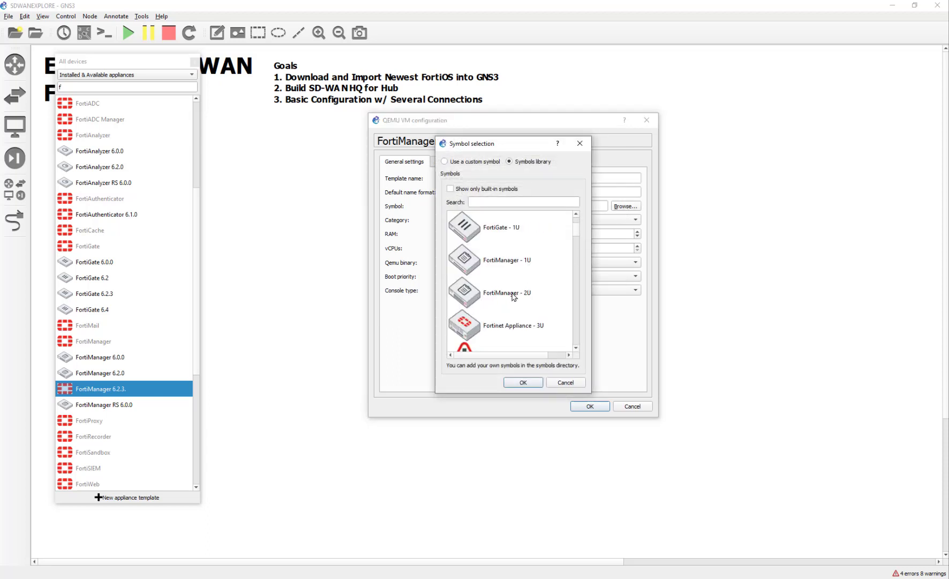
left_click(506, 262)
left_click(518, 383)
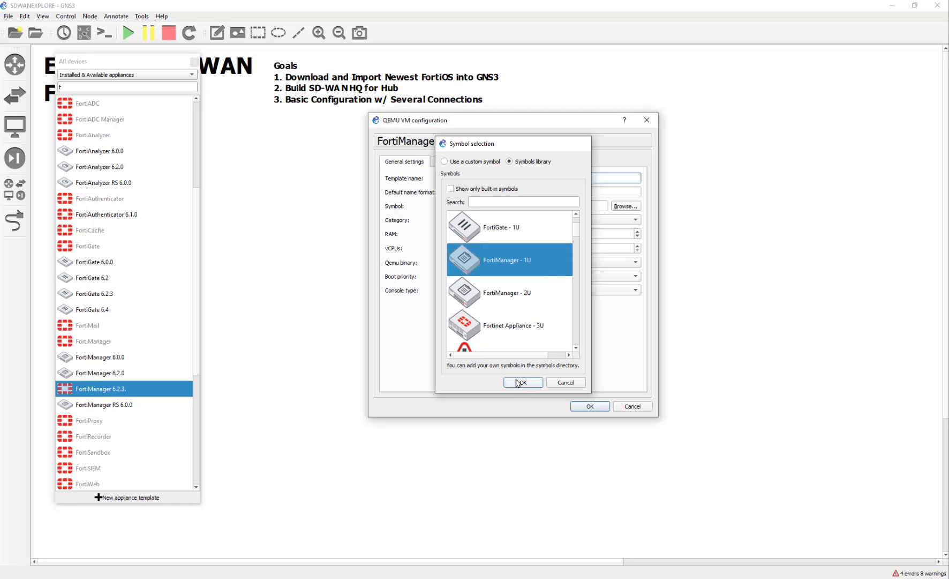
left_click(582, 406)
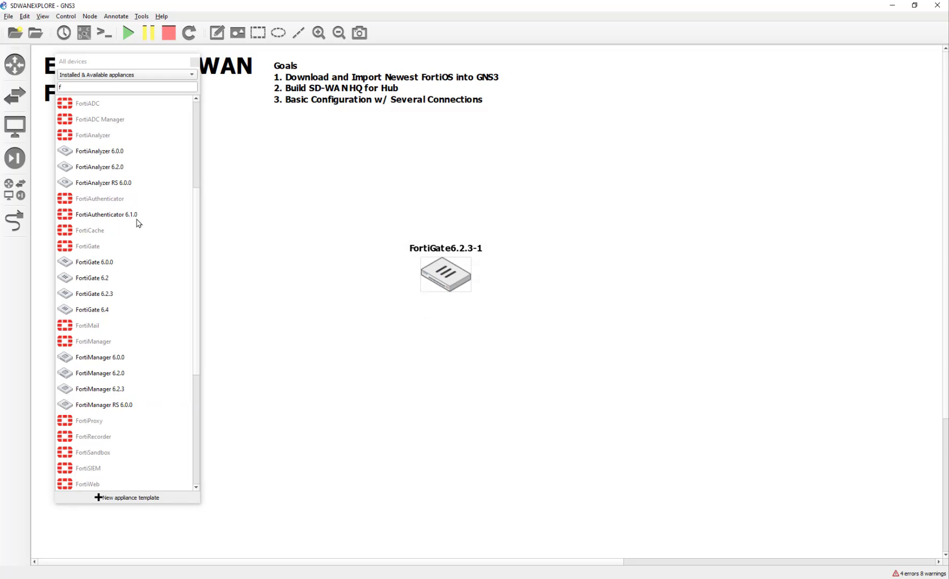
Start adding the FortiAnalyzer appliance and advance to its required files page
left_click(85, 138)
double_click(75, 139)
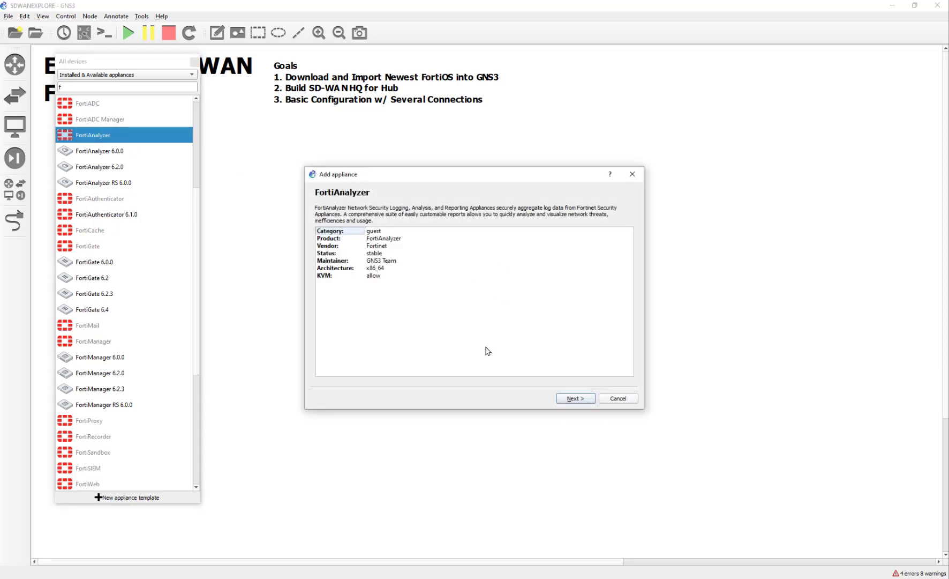
left_click(568, 399)
left_click(568, 398)
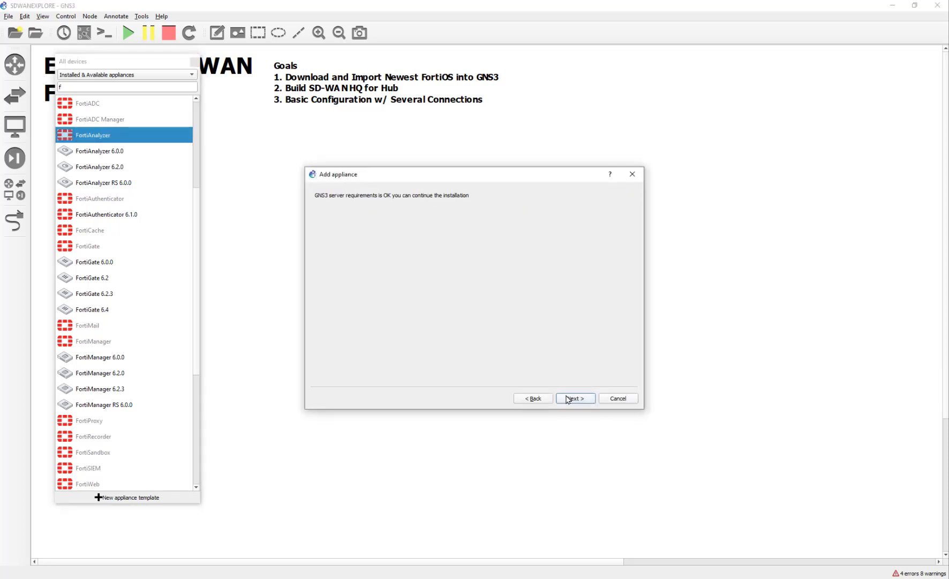
left_click(568, 399)
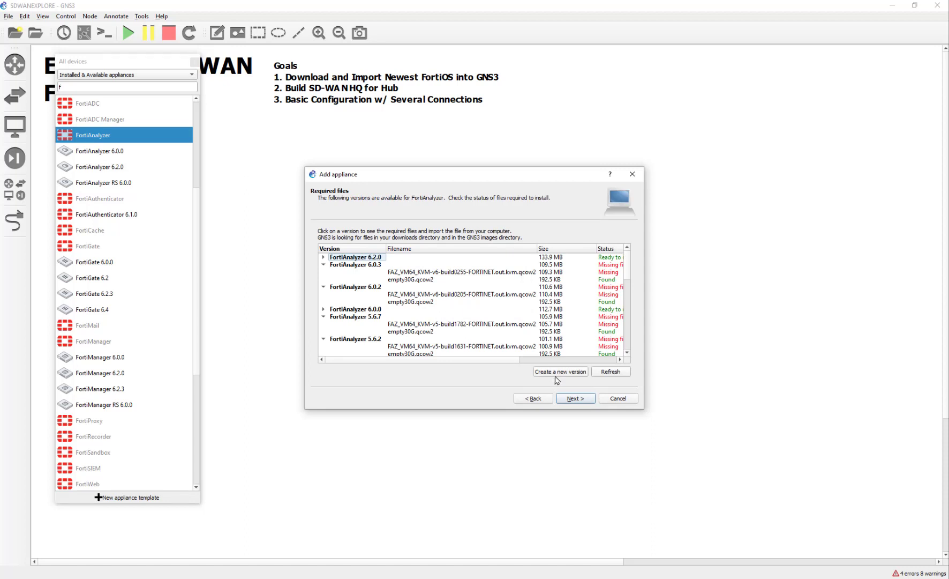
Create a custom FortiAnalyzer version 6.2.3 and choose to import its disk image
left_click(558, 374)
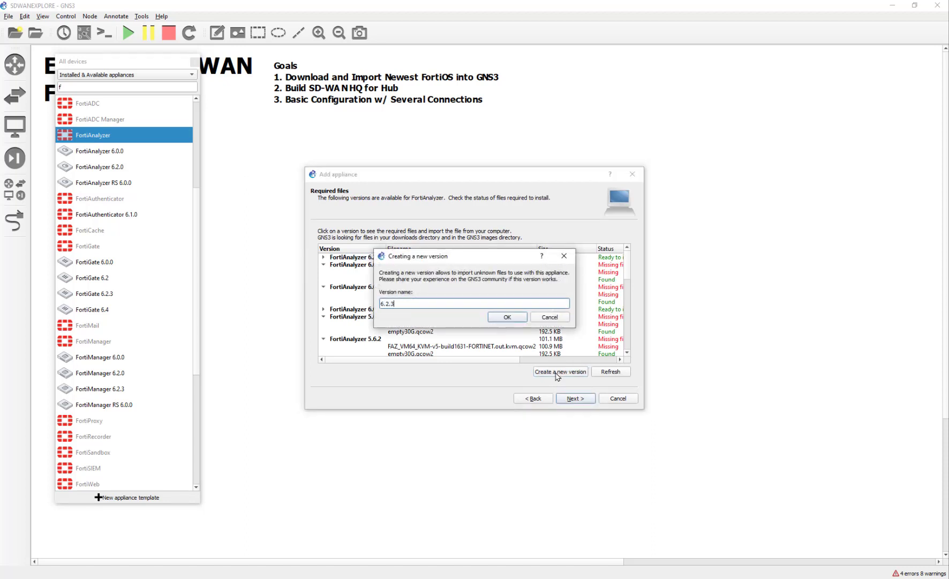
key("Return")
scroll(554, 350, "down", 10)
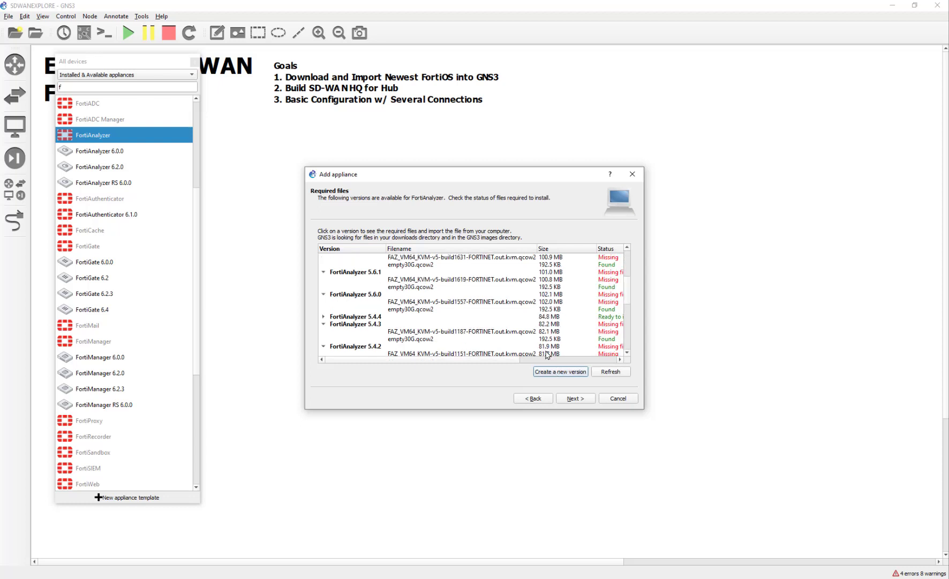
left_click(499, 347)
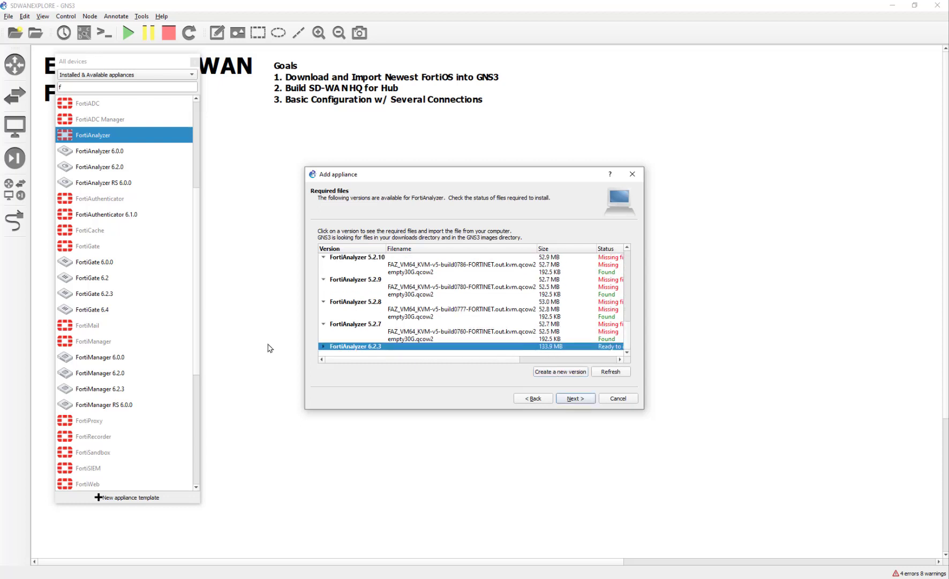
left_click(324, 346)
scroll(350, 347, "down", 1)
left_click(423, 339)
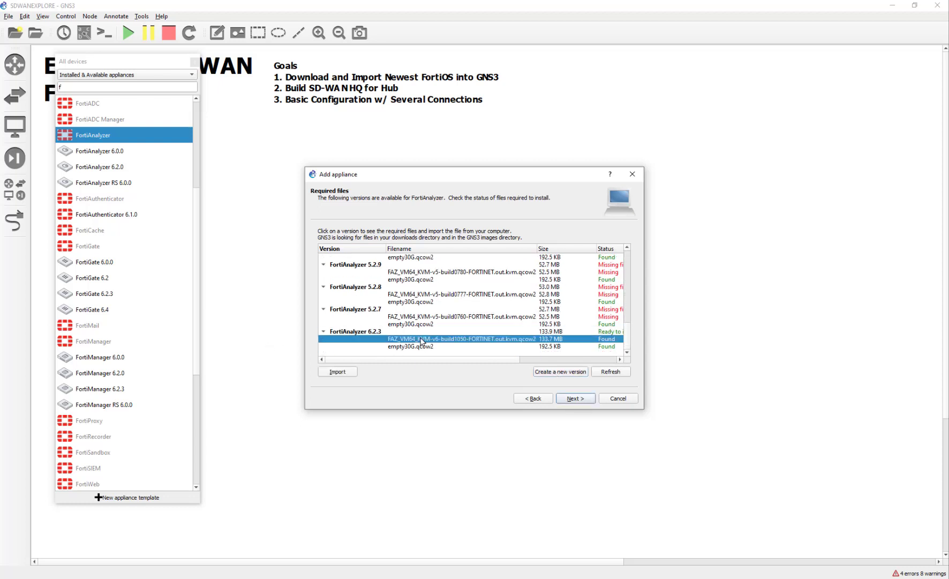
left_click(338, 373)
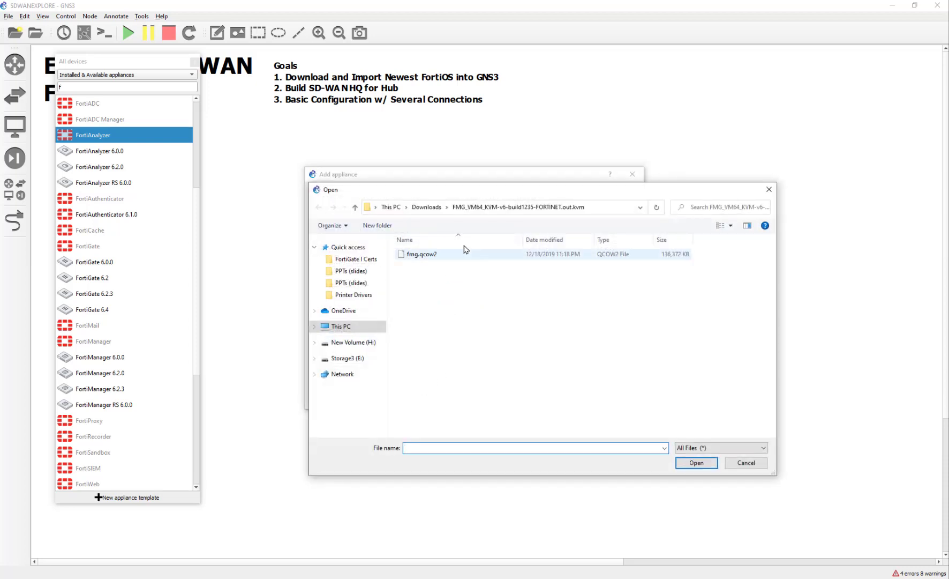
Extract the FortiAnalyzer zip in Downloads and copy in faz.qcow2 as the 6.2.3 disk image
left_click(426, 207)
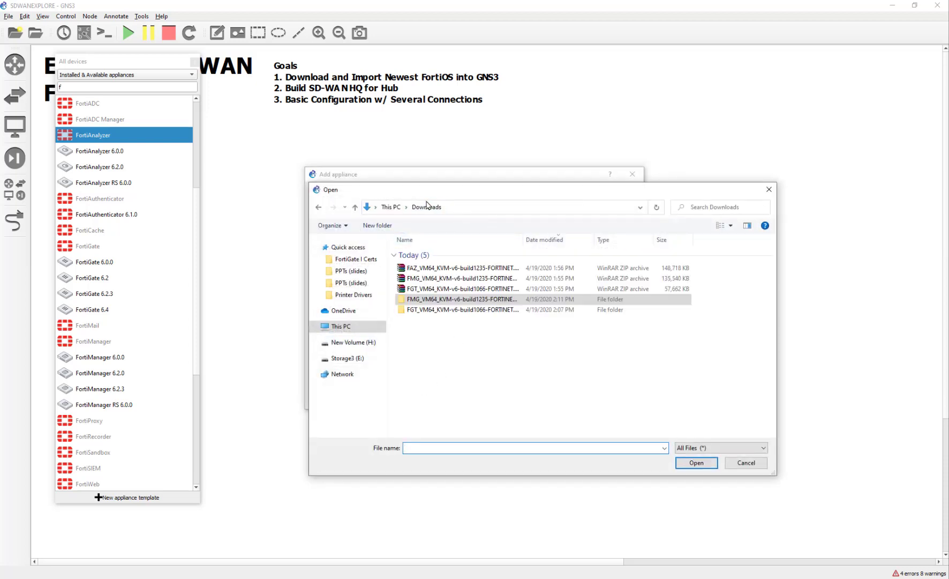
left_click(441, 268)
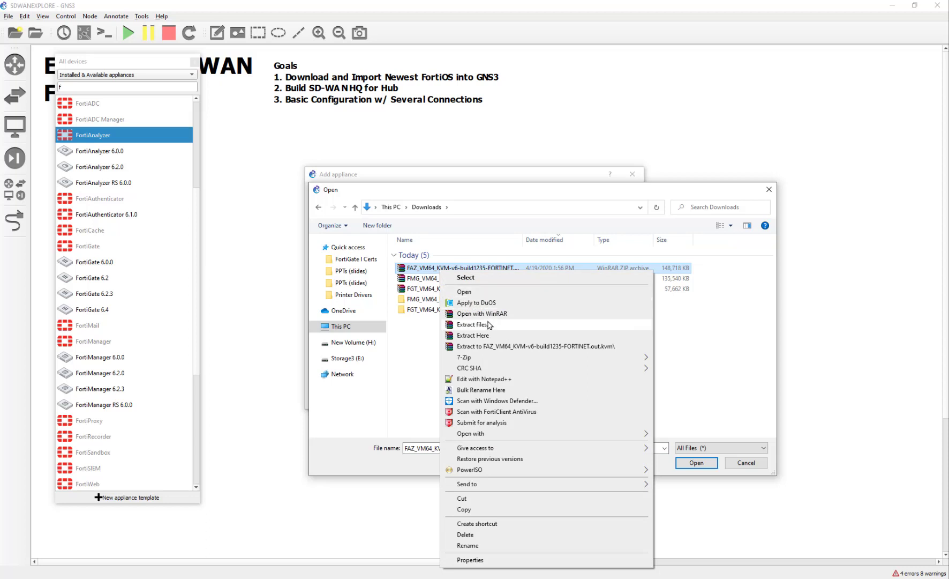
left_click(491, 345)
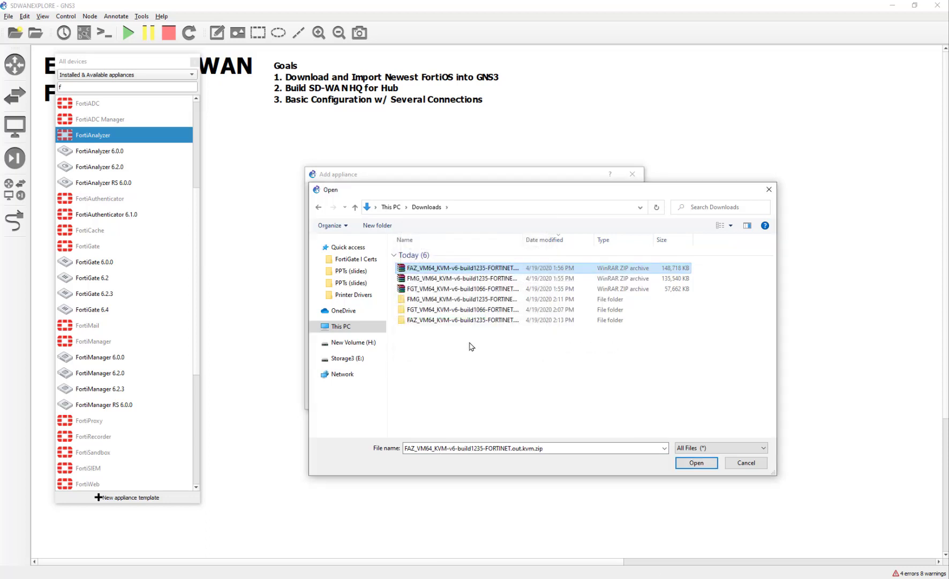
left_click(441, 321)
double_click(441, 320)
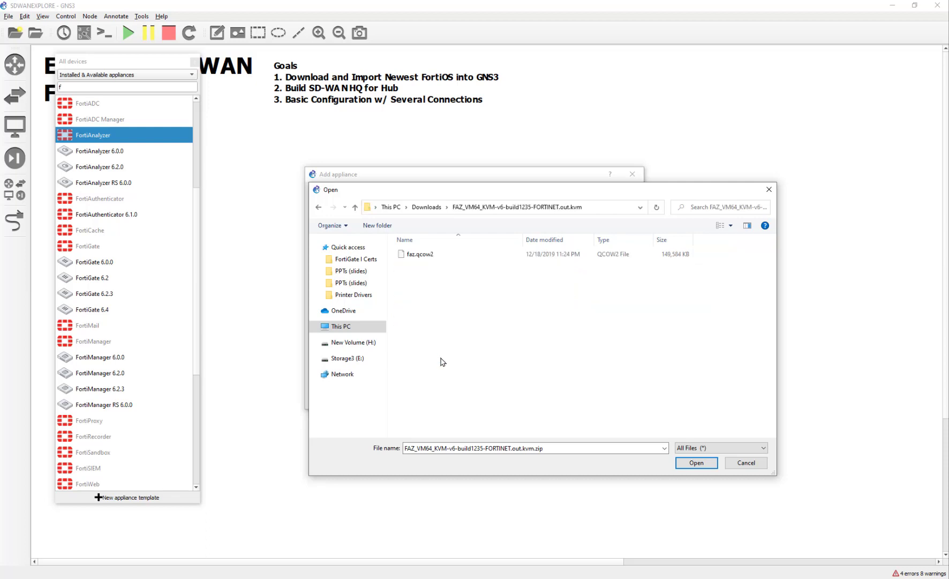
double_click(441, 254)
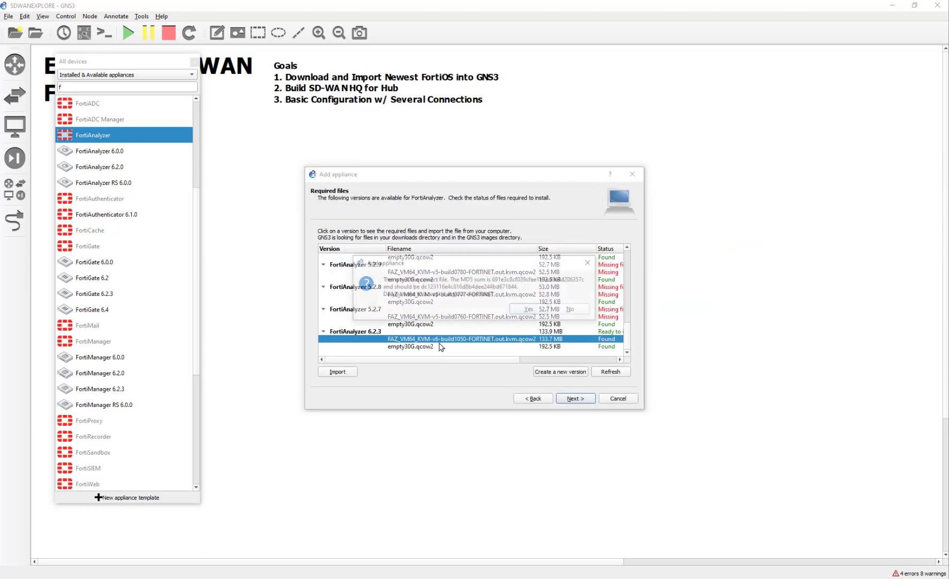
left_click(521, 307)
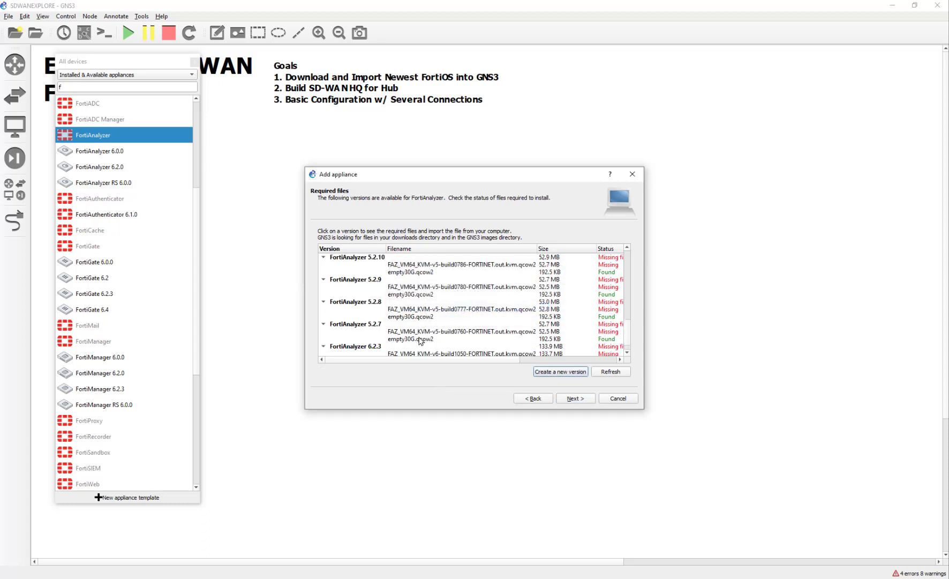
Review the 6.2.3 disk image row and collapse the FortiAnalyzer 6.2.3 version
scroll(421, 341, "down", 1)
left_click(414, 339)
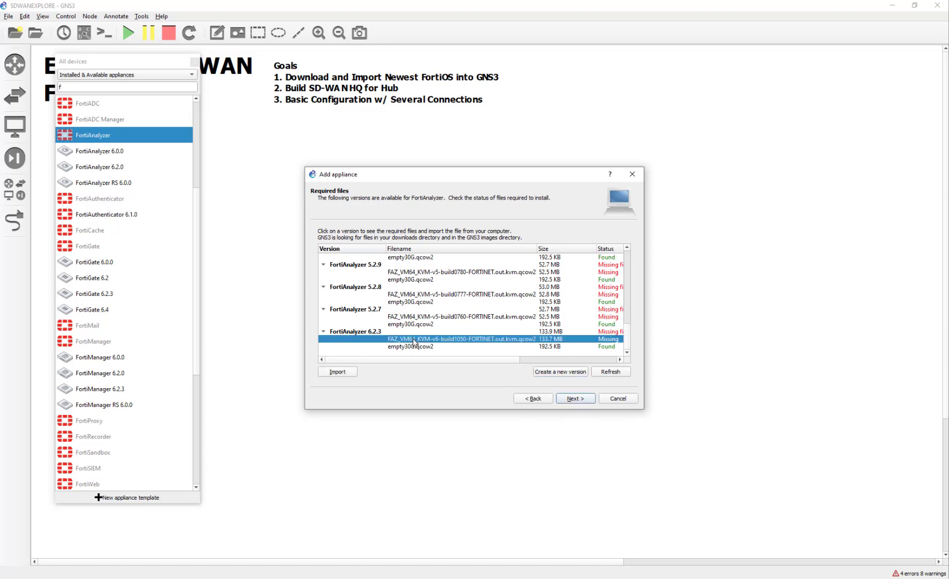
left_click(339, 332)
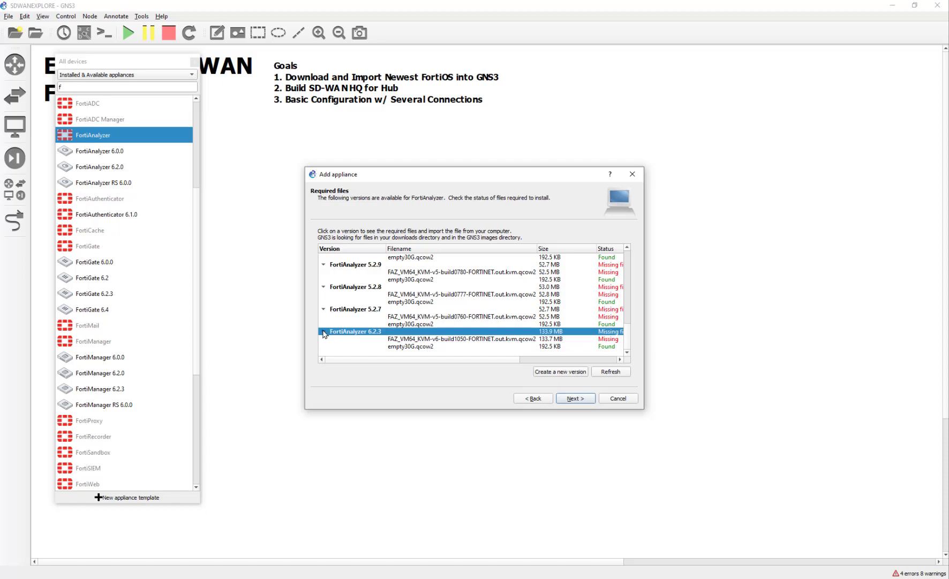
left_click(323, 333)
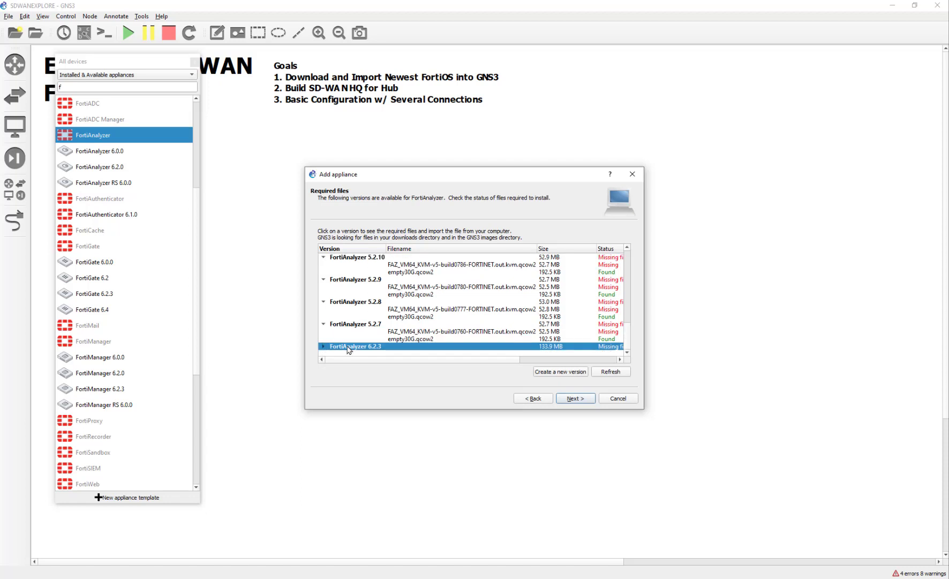
Create another FortiAnalyzer version named '6.2.3.' and select it
left_click(569, 376)
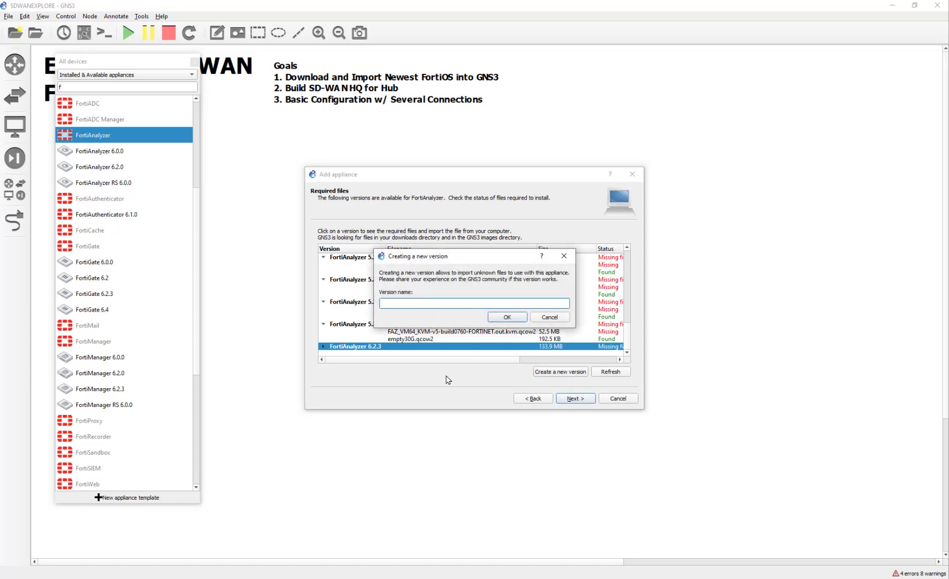
type("6.2.3.")
left_click(505, 317)
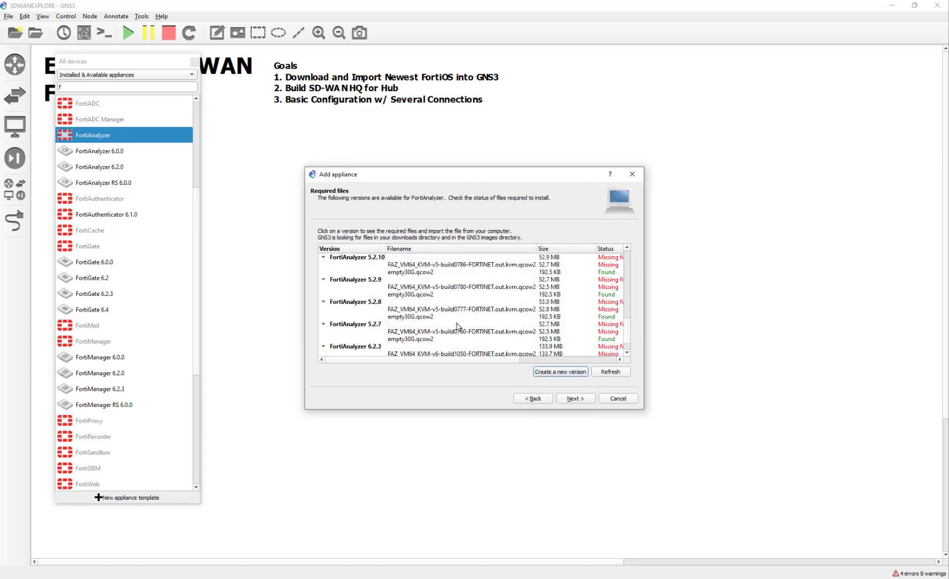
left_click(452, 346)
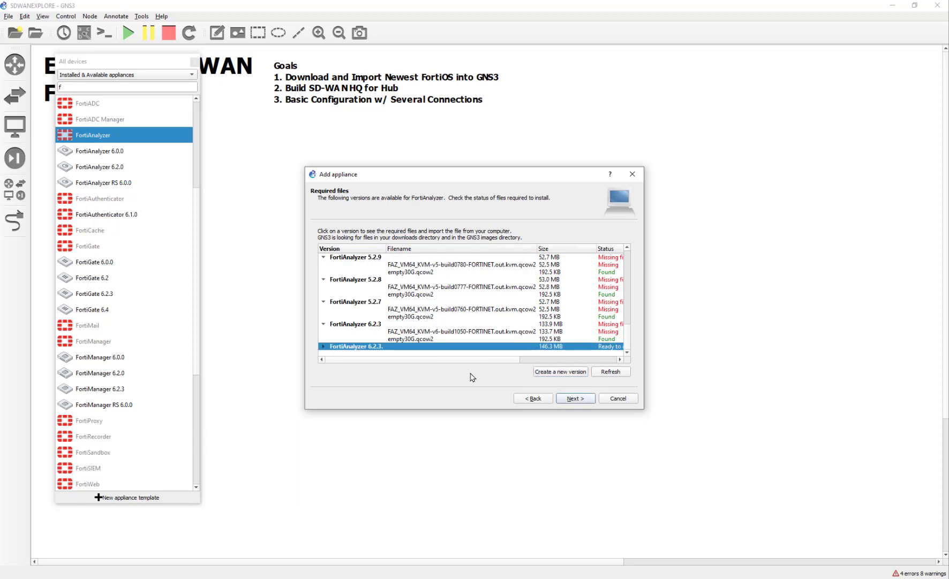
Install FortiAnalyzer 6.2.3. with the default Qemu binary and settings, then dismiss the confirmation
left_click(576, 398)
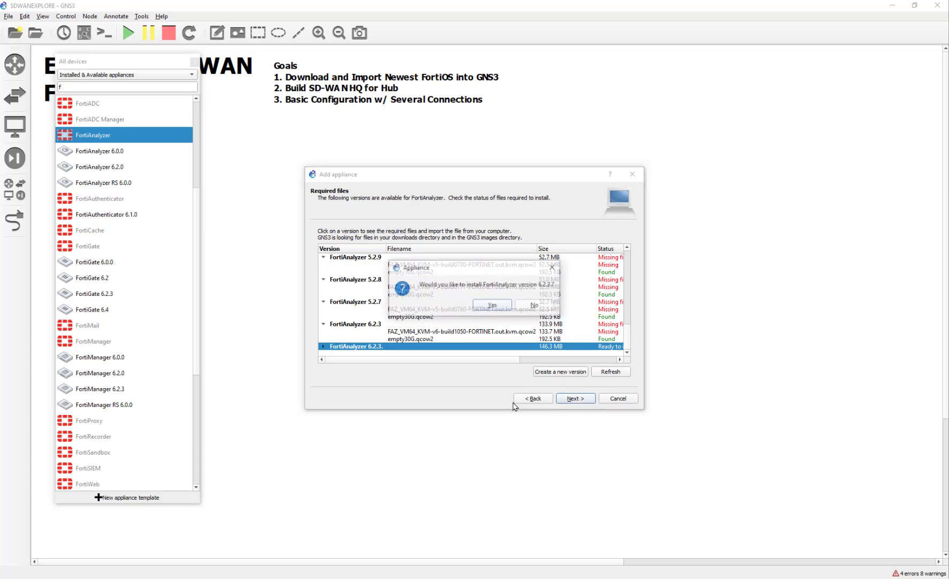
left_click(488, 313)
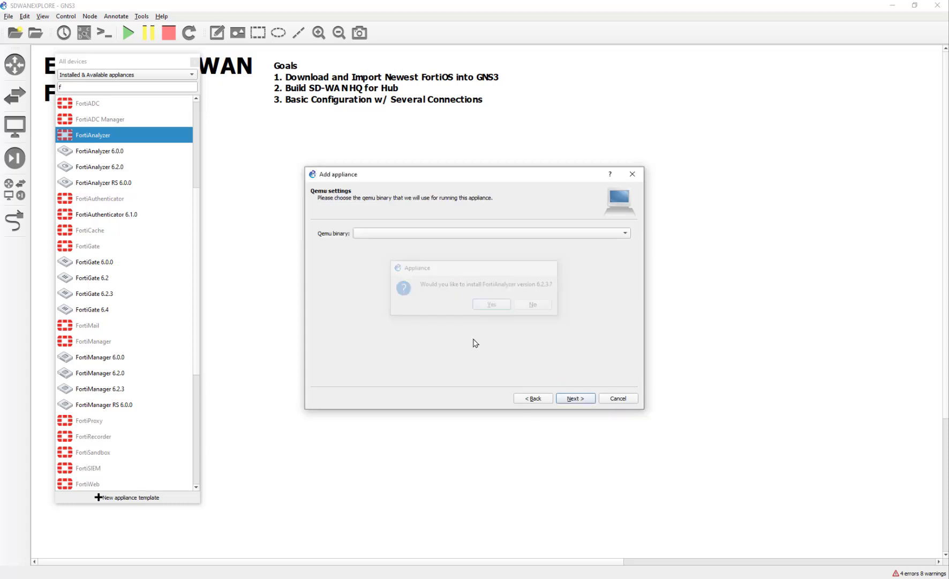
left_click(567, 400)
left_click(565, 400)
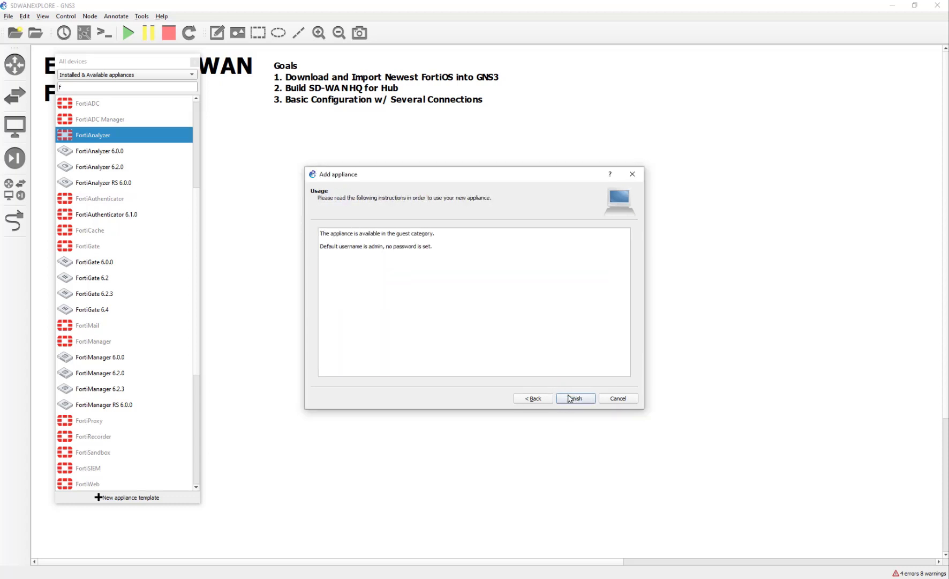
left_click(564, 401)
left_click(493, 307)
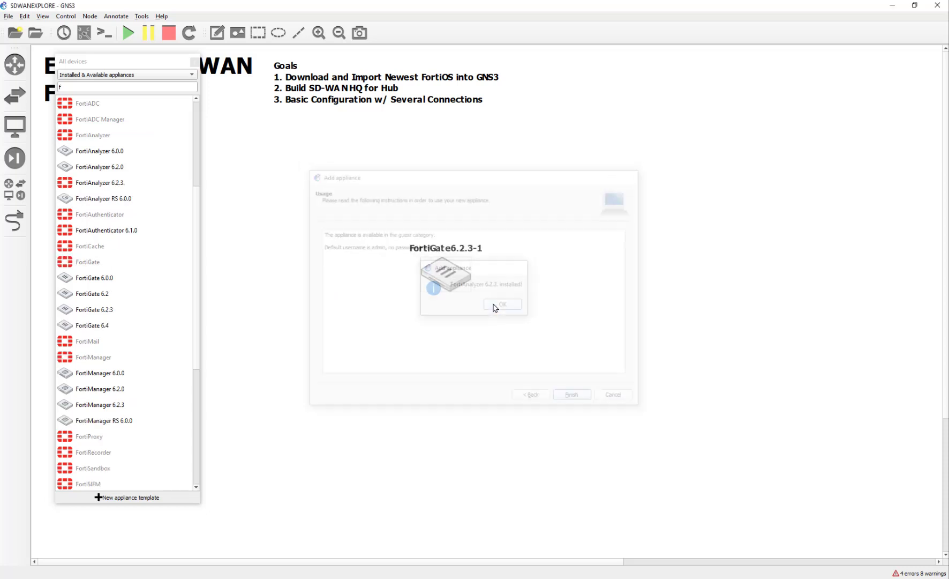
Rename the 'FortiAnalyzer 6.2.3.' template to 'FortiAnalyzer 6.2.3' and assign the FortiAnalyzer - 1U symbol
left_click(119, 183)
right_click(120, 188)
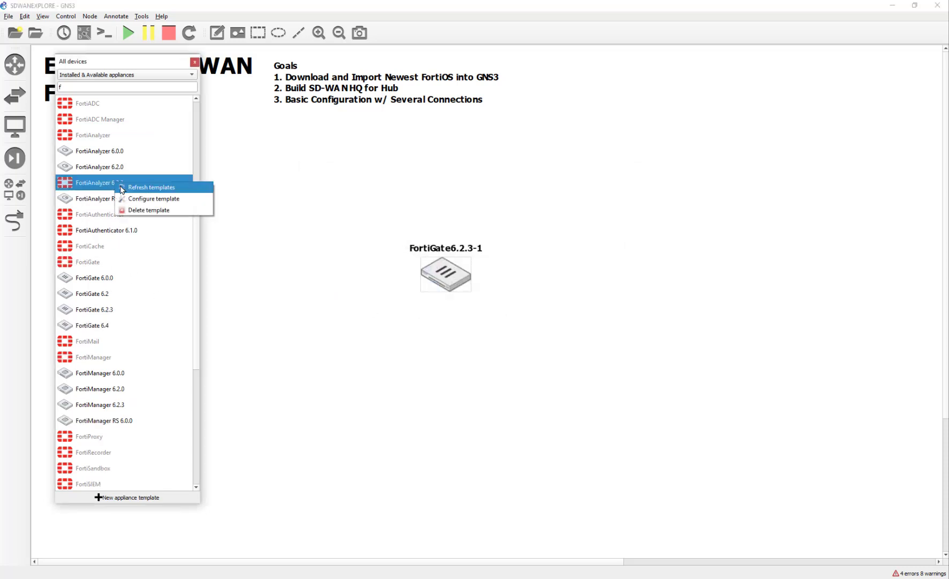
left_click(123, 199)
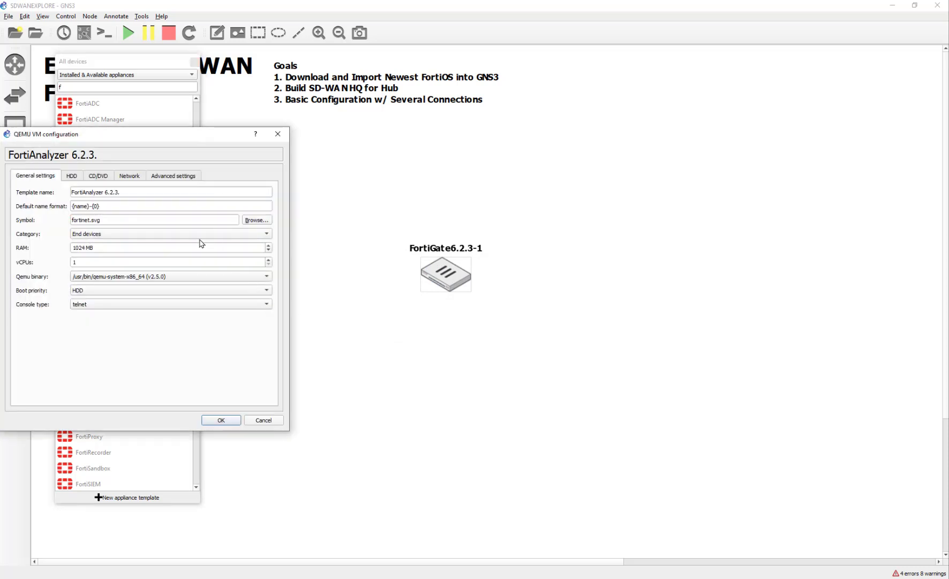
left_click(156, 194)
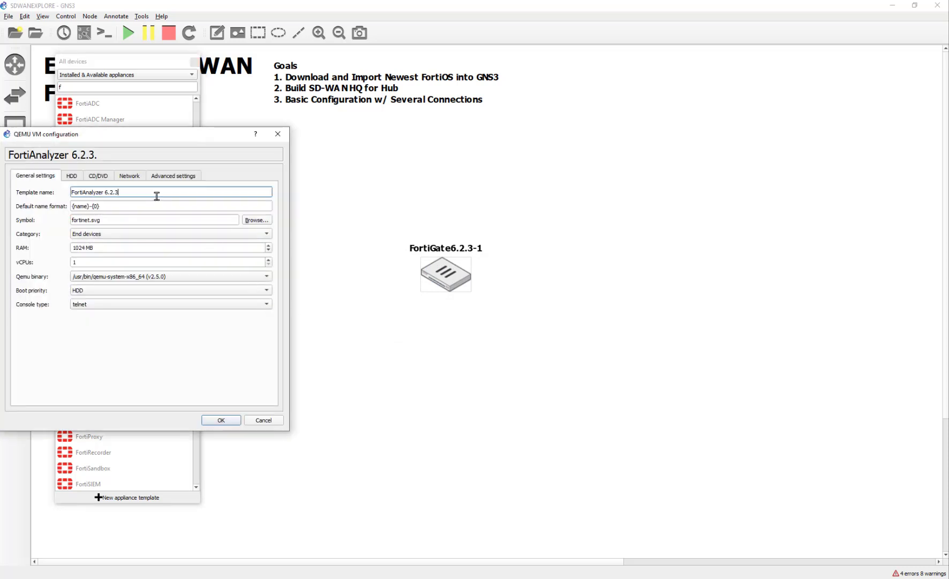
left_click(262, 221)
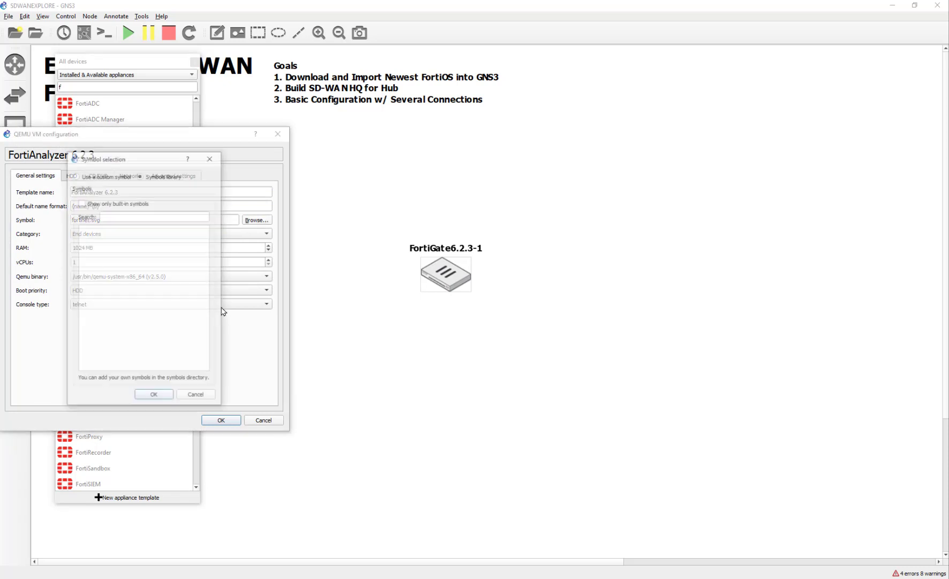
left_click(161, 312)
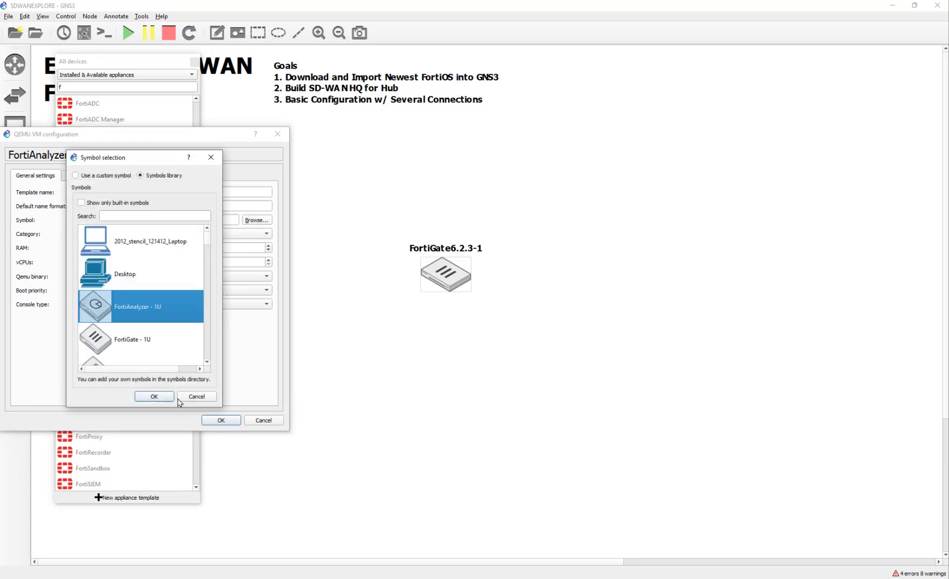
left_click(158, 395)
left_click(213, 420)
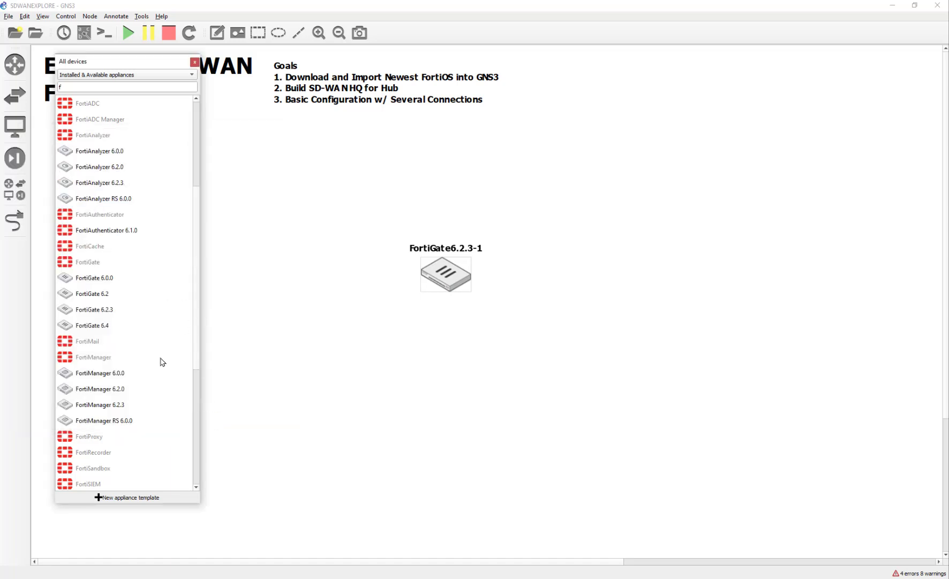
Place a FortiManager 6.2.3 node beside FortiGate6.2.3-1 and start it
left_click_drag(88, 408, 298, 236)
right_click(303, 239)
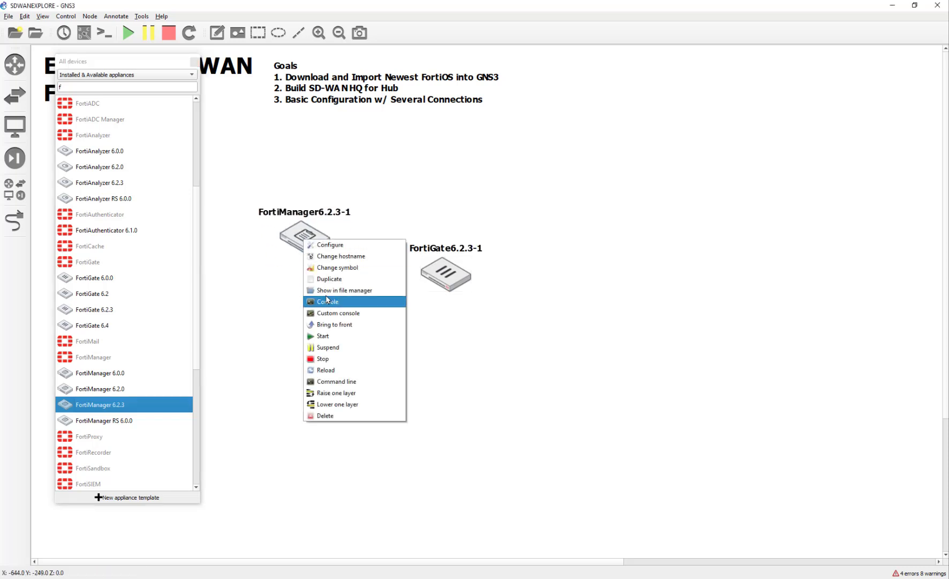
left_click(316, 336)
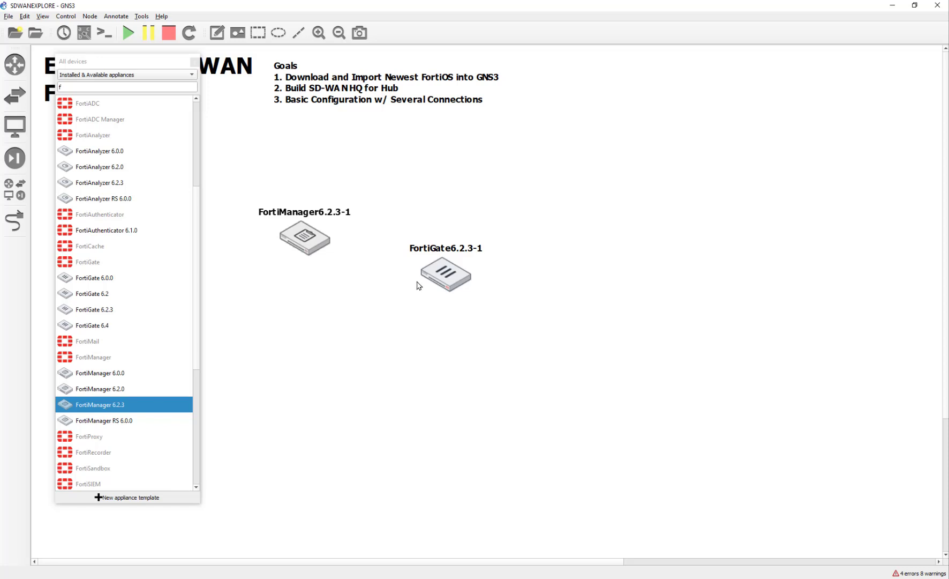
Line up the FortiGate6.2.3-1 and FortiManager6.2.3-1 nodes side by side, then select FortiGate6.2.3-1
left_click_drag(417, 281, 421, 252)
left_click_drag(313, 248, 315, 250)
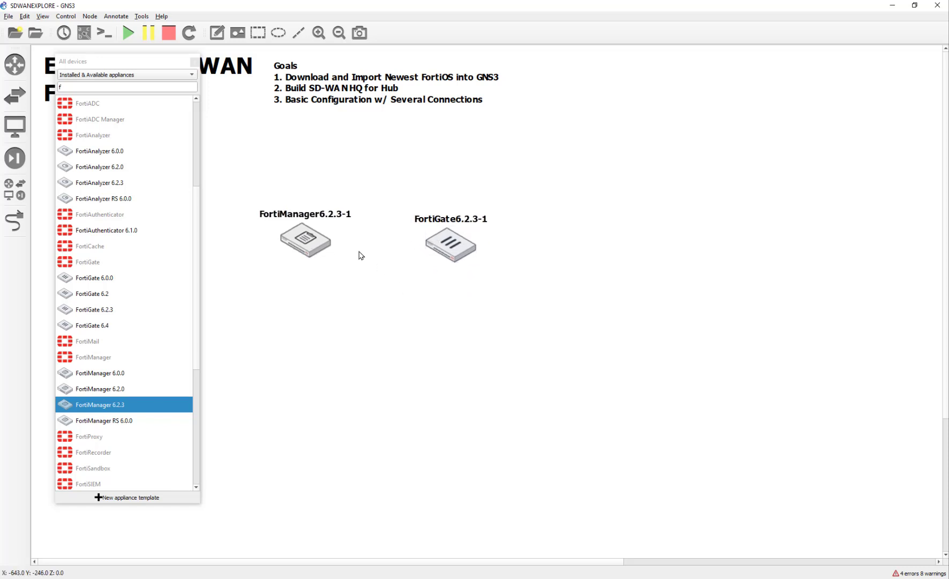
left_click_drag(427, 243, 425, 244)
left_click(383, 284)
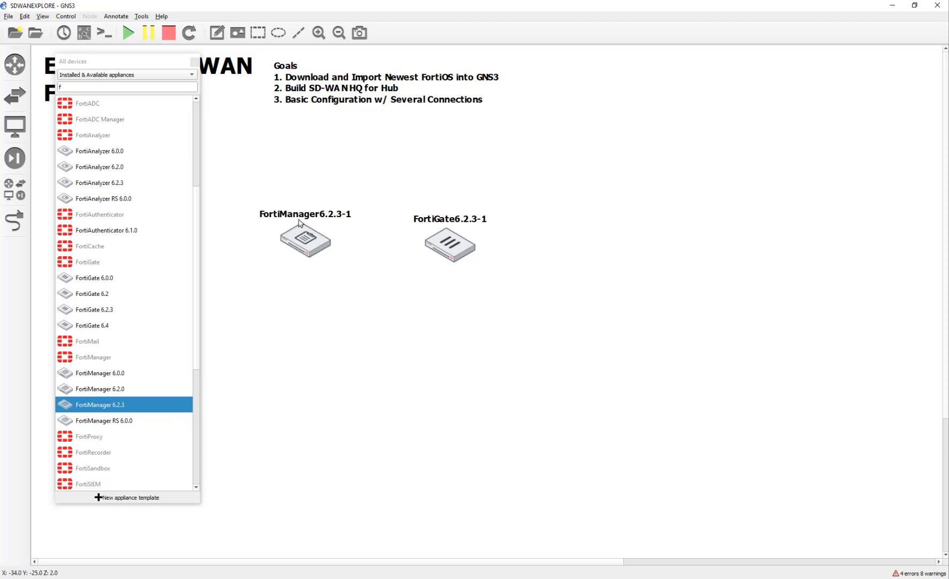
left_click_drag(302, 231, 302, 246)
key("ctrl+z")
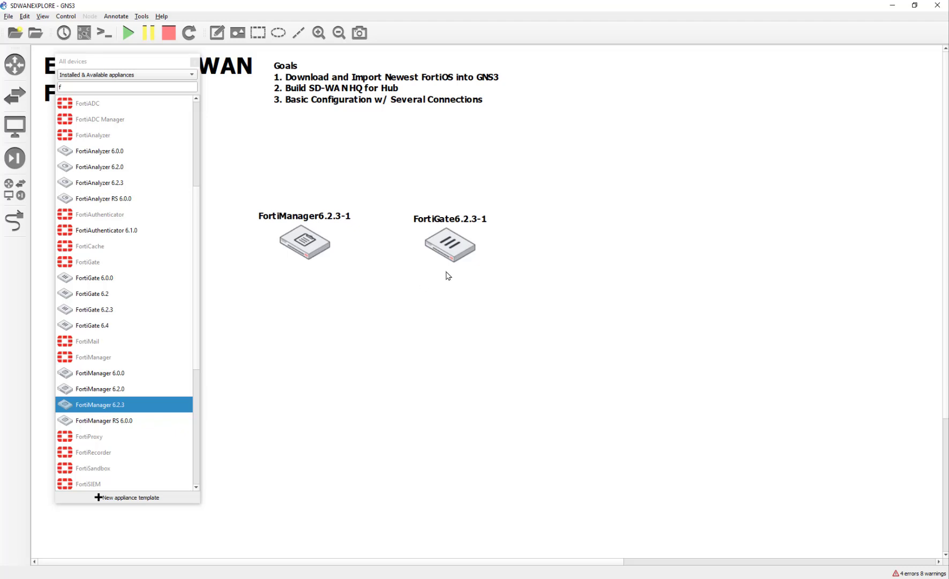
left_click(458, 251)
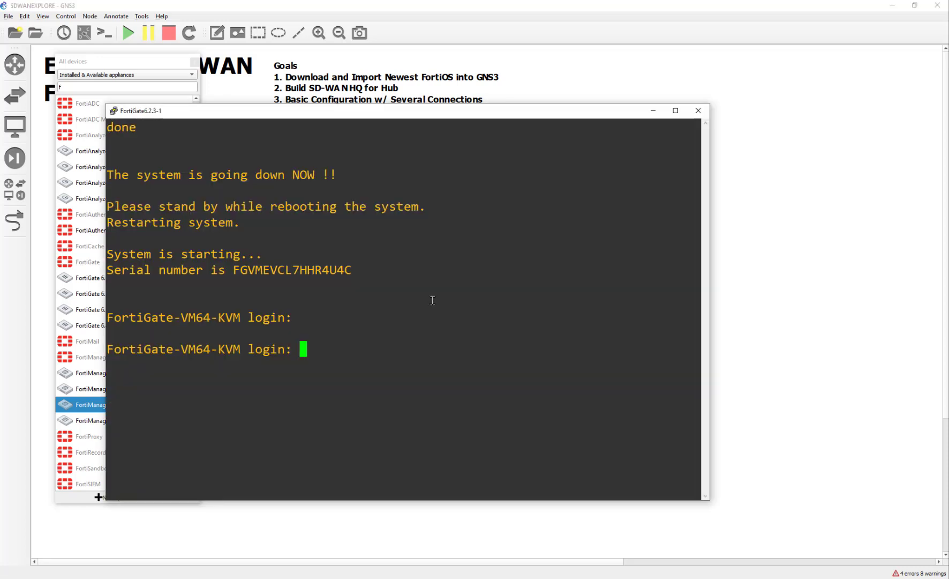
Log in to the FortiGate console as admin with a blank password, leaving the new-password prompt empty
type("admin")
key("Return")
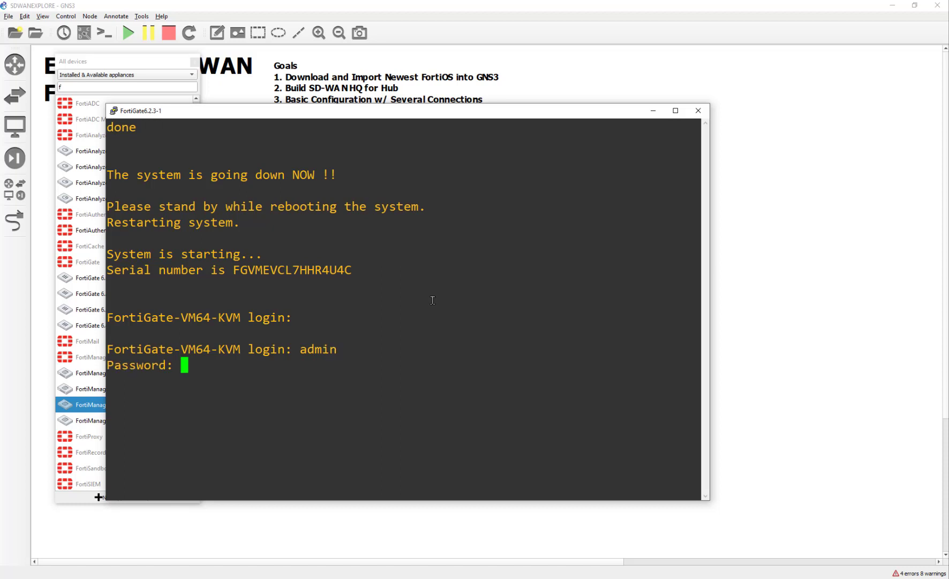
key("Return")
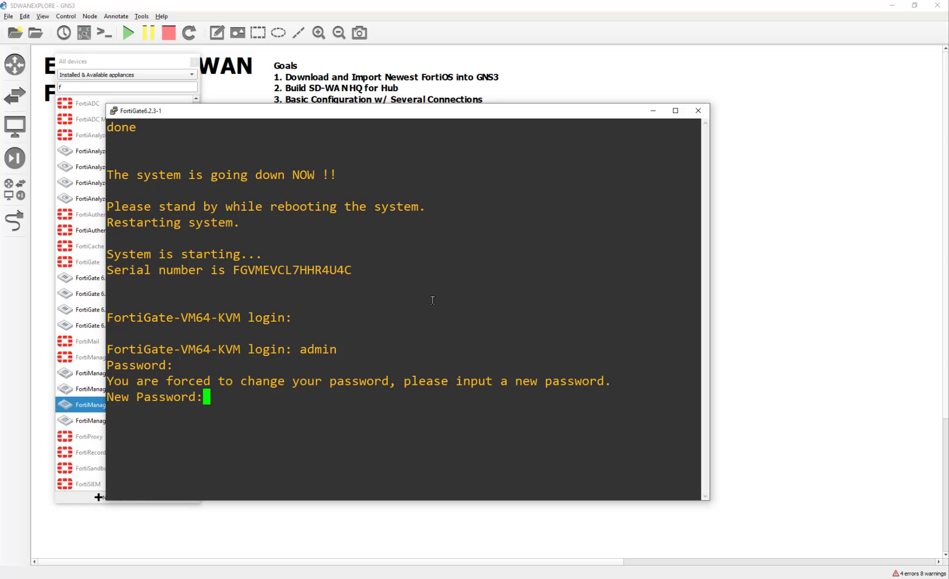
key("Return")
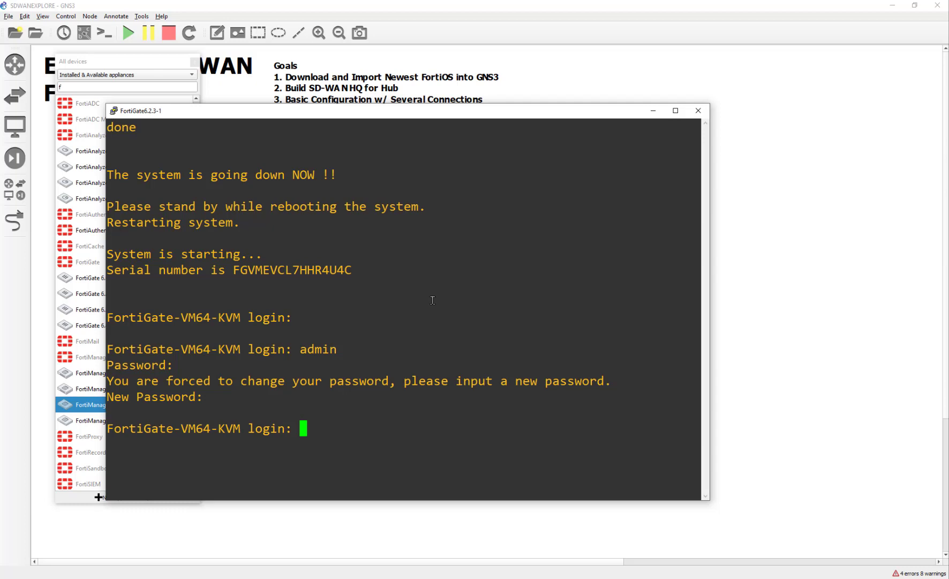
Retry the admin login, entering the account password at the prompts
type("admin")
key("Return")
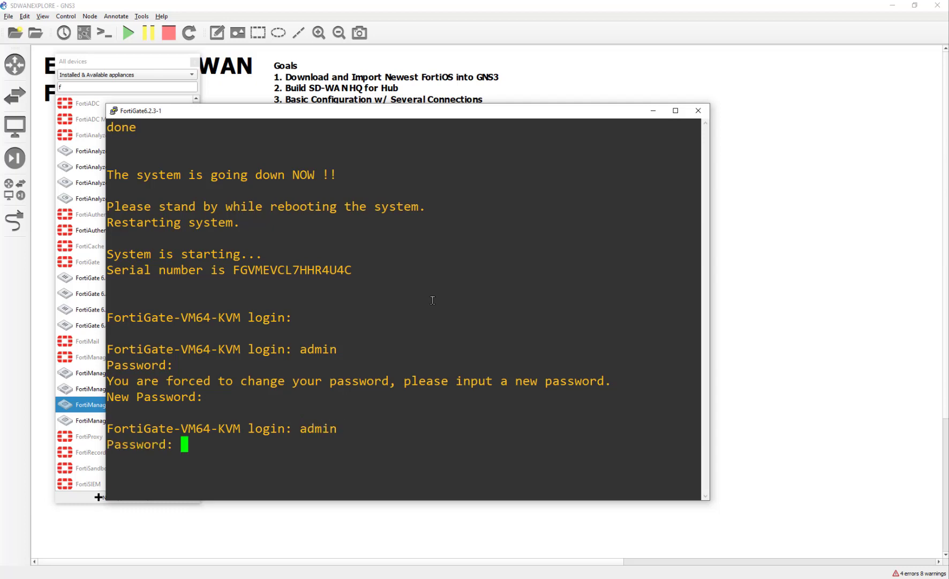
type("********")
key("Return")
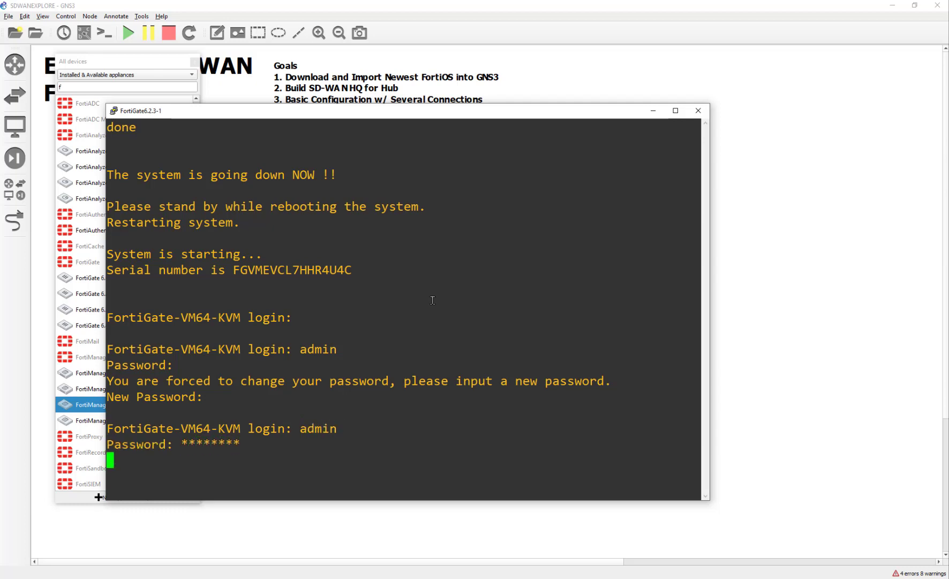
type("password")
key("Return")
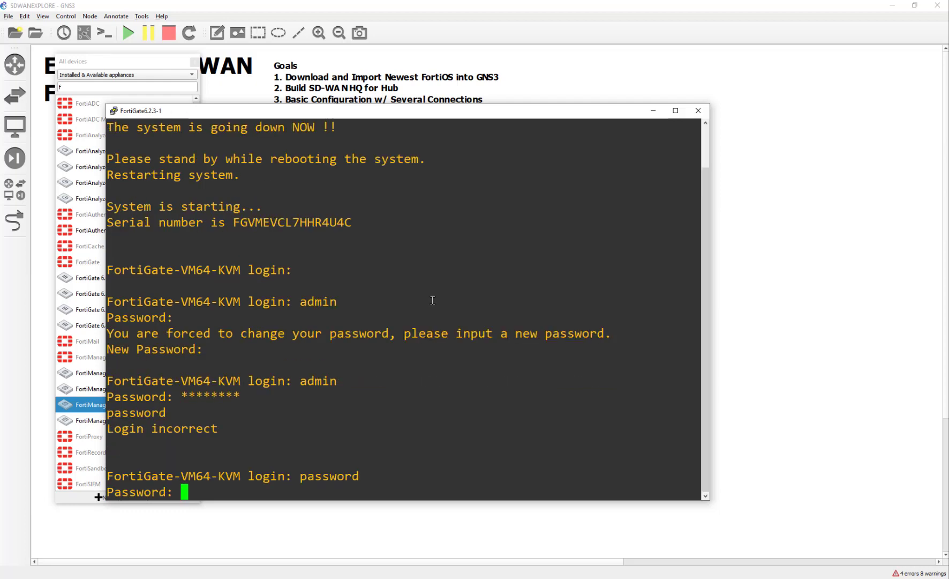
type("passw")
key("BackSpace")
key("BackSpace")
key("BackSpace")
key("BackSpace")
key("BackSpace")
key("Return")
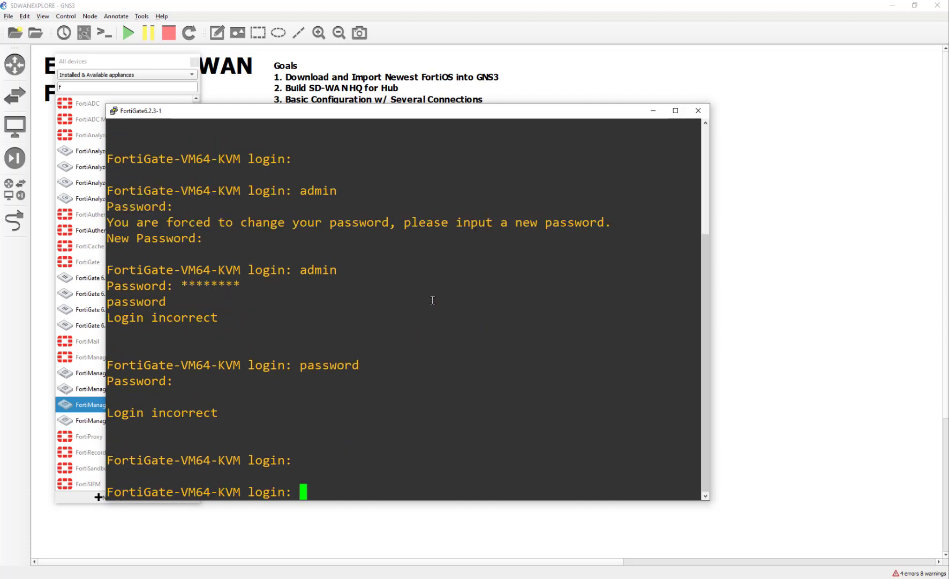
Log in as admin again, then enter and confirm a new admin password
type("admin")
key("Return")
type("****")
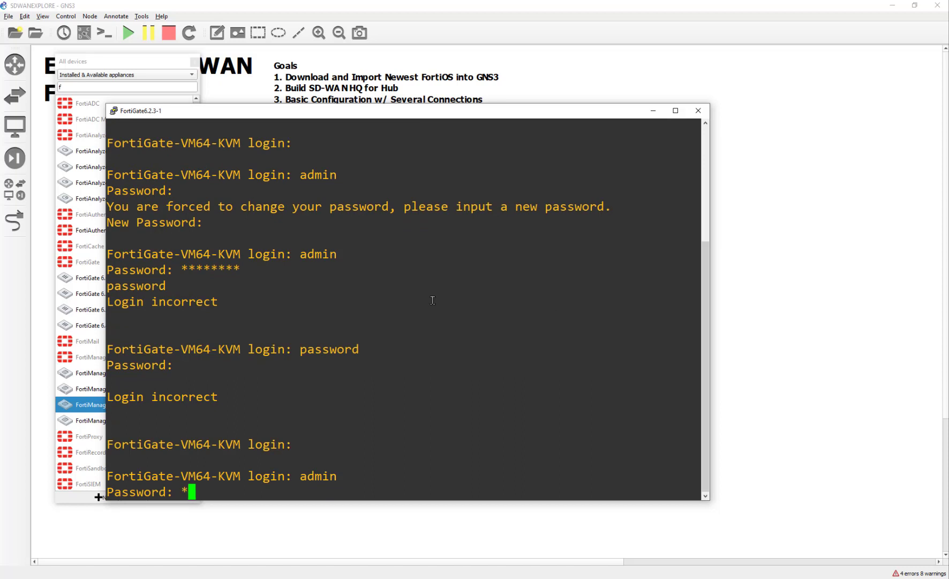
type("****")
key("Return")
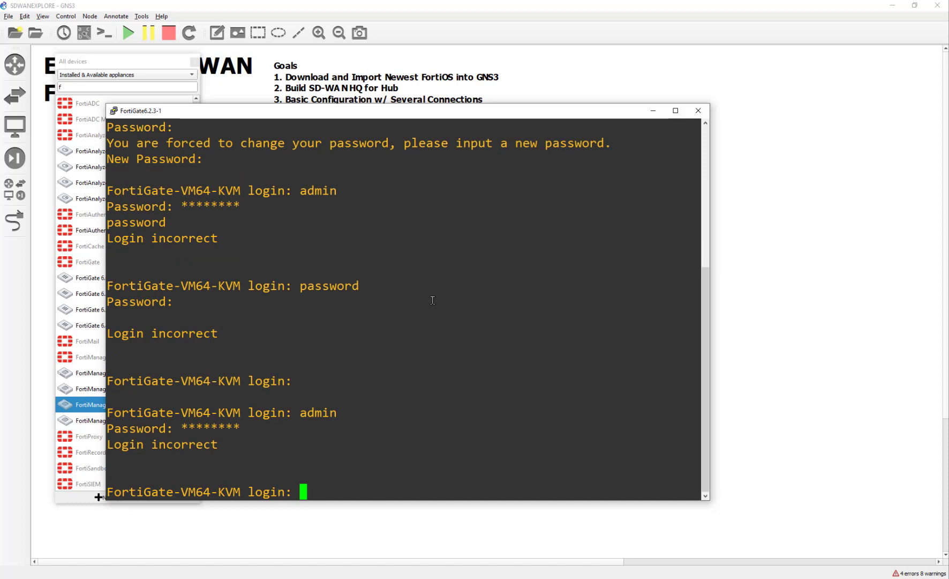
type("admin")
key("Return")
key("Return")
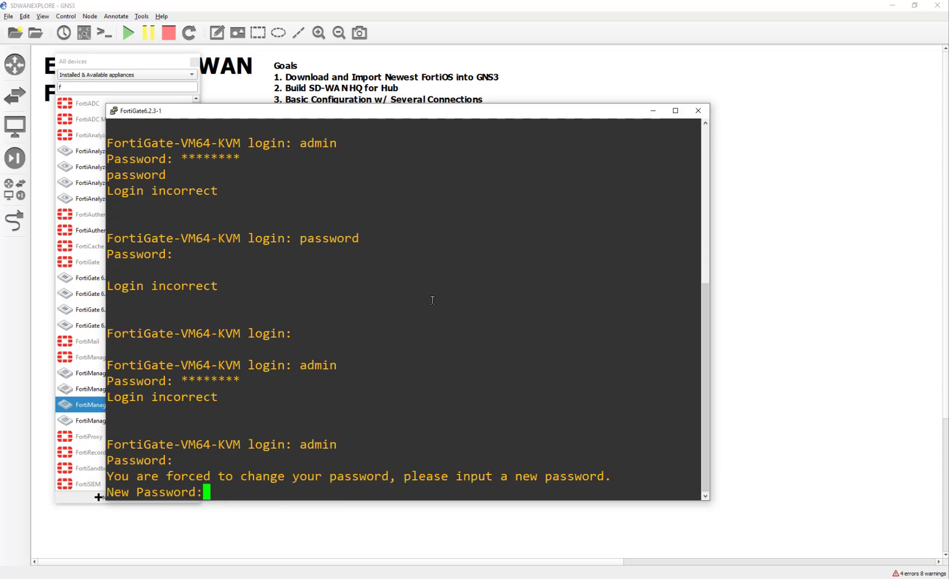
type("password")
key("Return")
type("password")
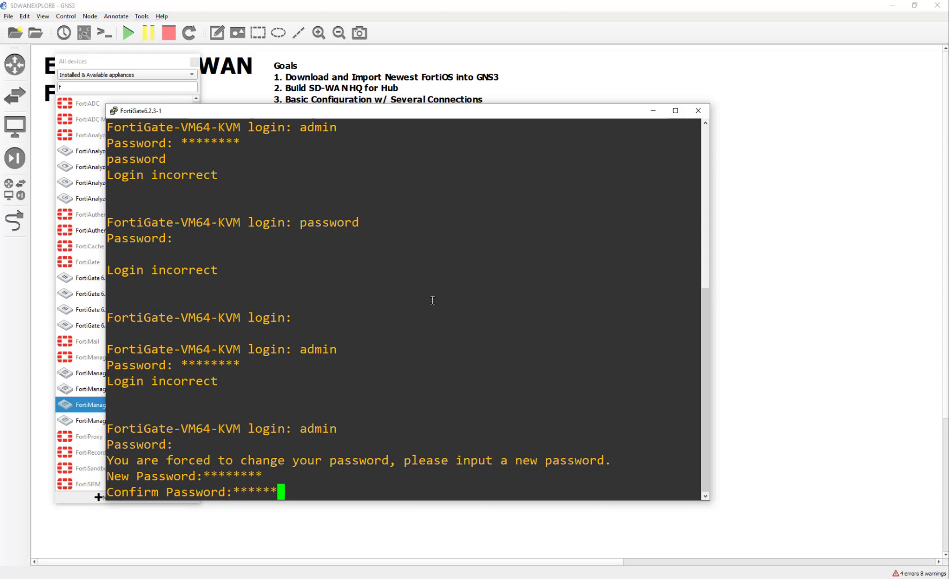
key("Return")
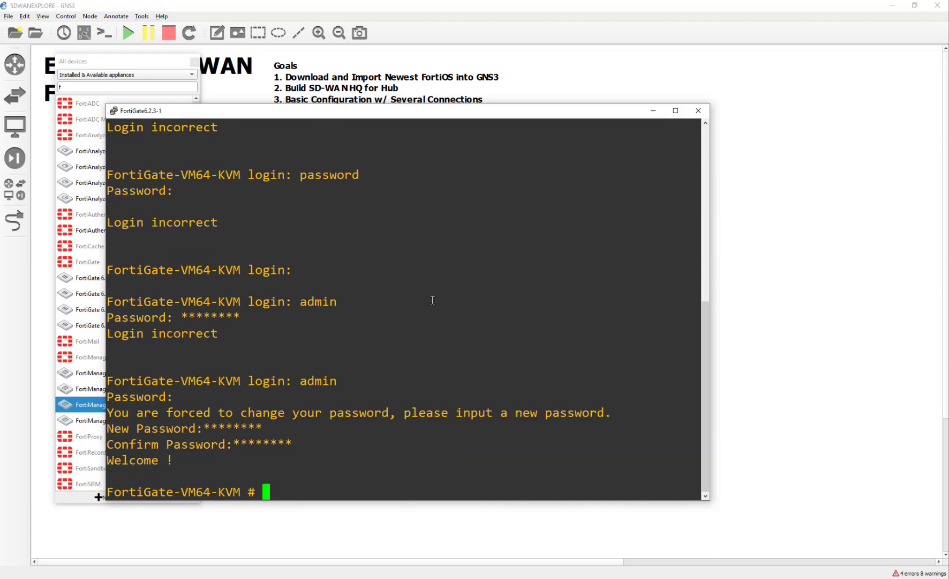
Run 'get sys stat' and highlight the firmware version v6.2.3 and the serial number
type("get sys ")
type("st")
type("at")
key("Return")
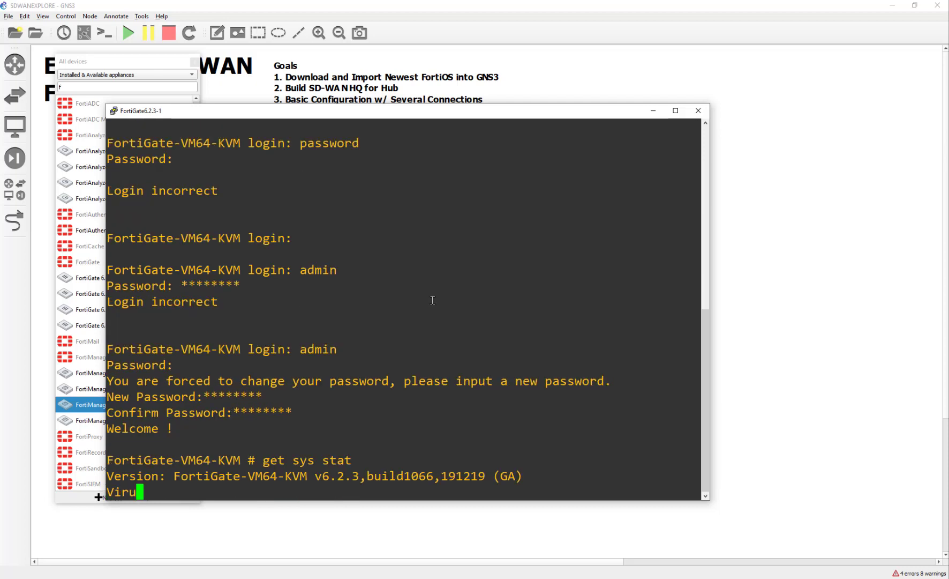
scroll(431, 315, "up", 10)
scroll(429, 313, "down", 6)
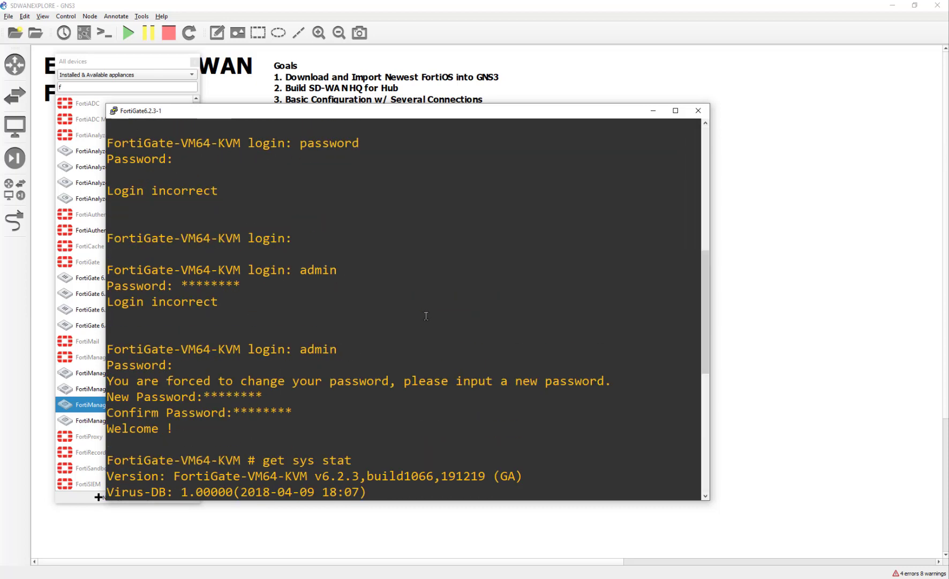
left_click_drag(366, 286, 315, 287)
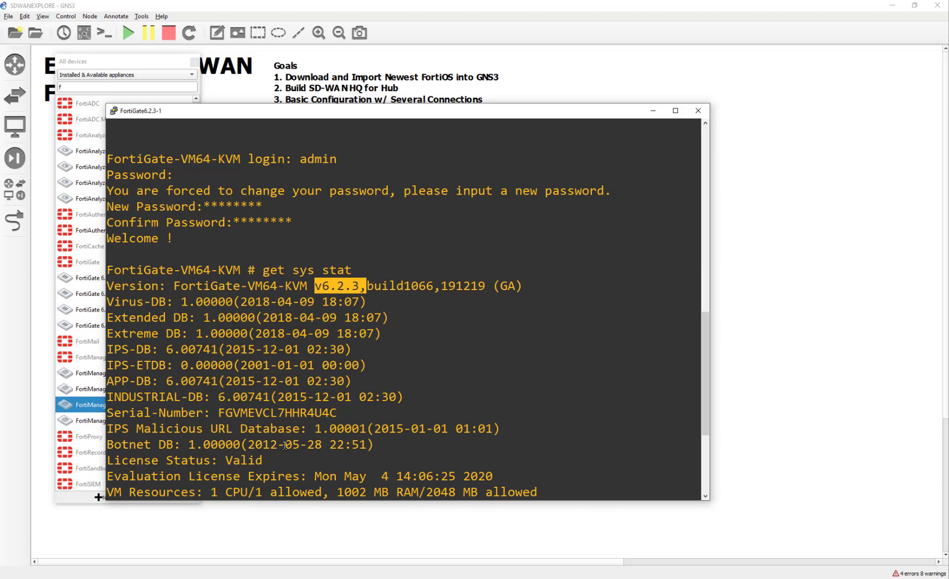
left_click_drag(215, 412, 339, 411)
left_click(340, 411)
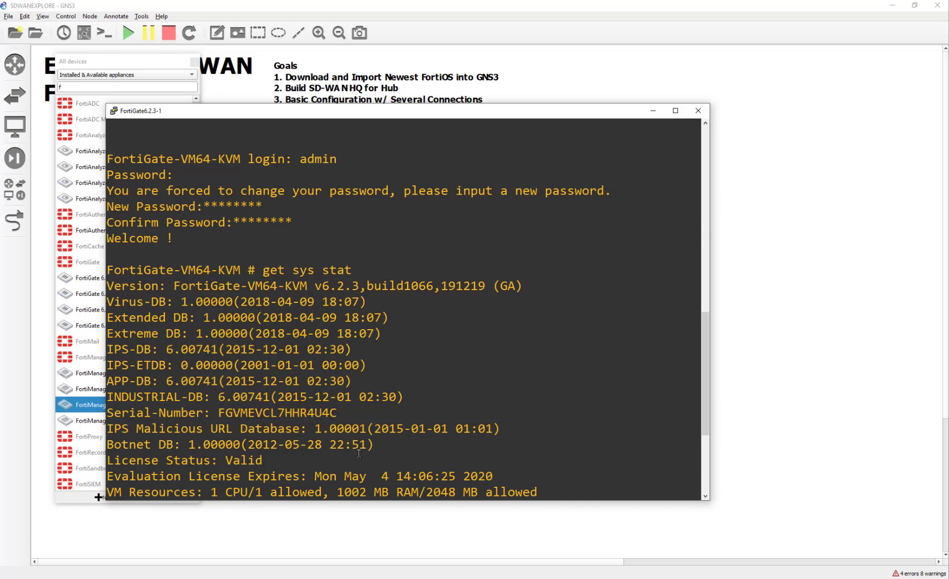
scroll(364, 470, "down", 4)
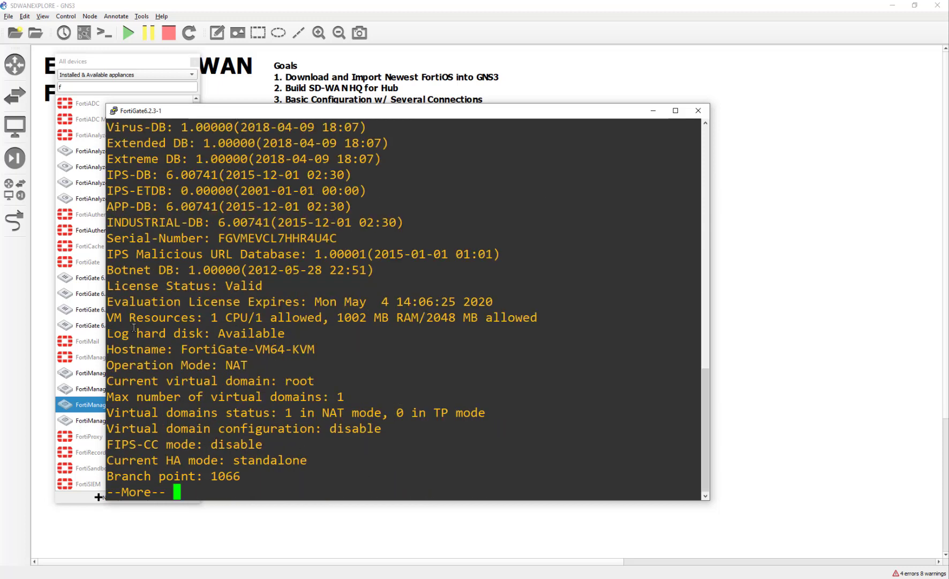
Highlight the licence expiry date and the 1002 MB RAM / 2048 MB allowed figures
left_click_drag(315, 302, 489, 301)
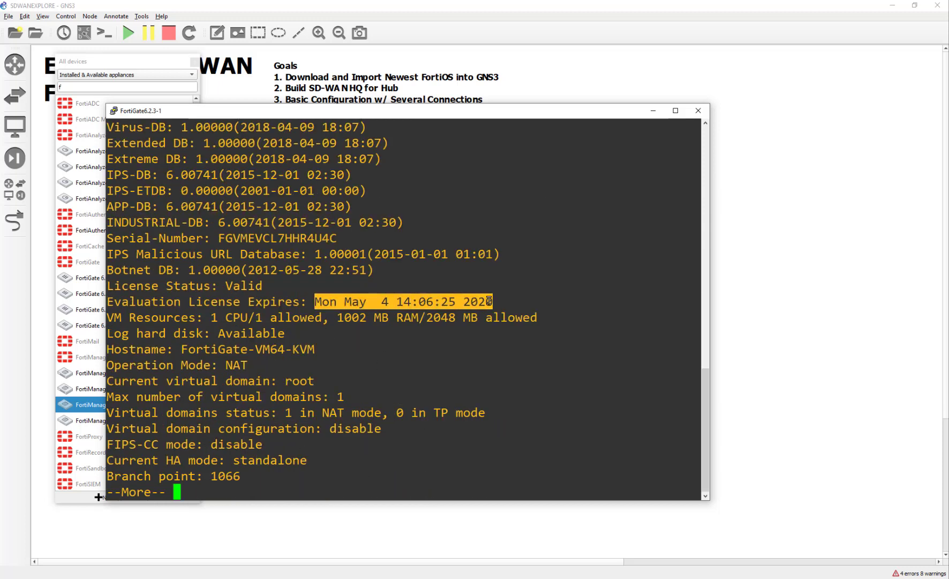
left_click(482, 359)
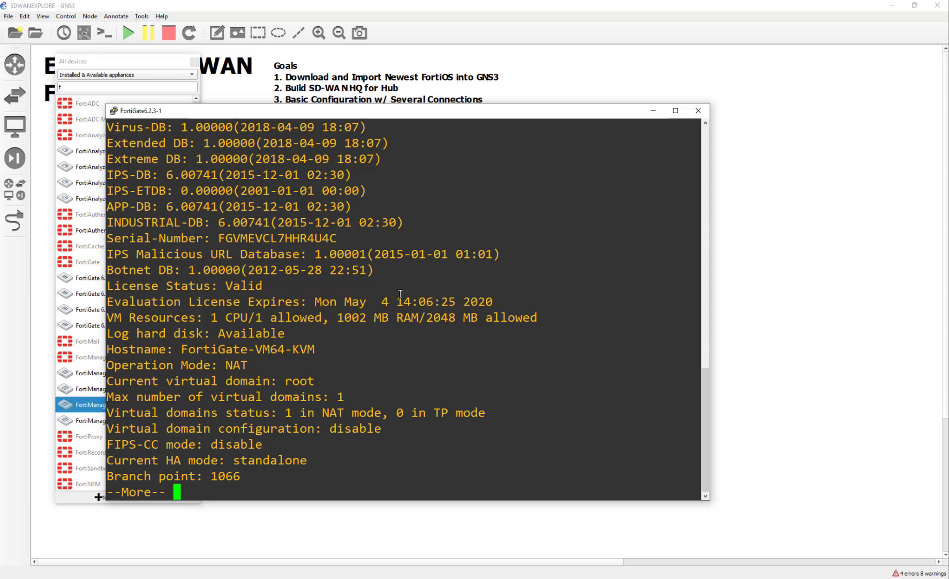
left_click_drag(401, 301, 490, 318)
left_click(389, 373)
left_click(474, 322)
mouse_move(331, 317)
left_mouse_down()
mouse_move(538, 317)
mouse_move(322, 318)
left_mouse_up()
left_click(537, 317)
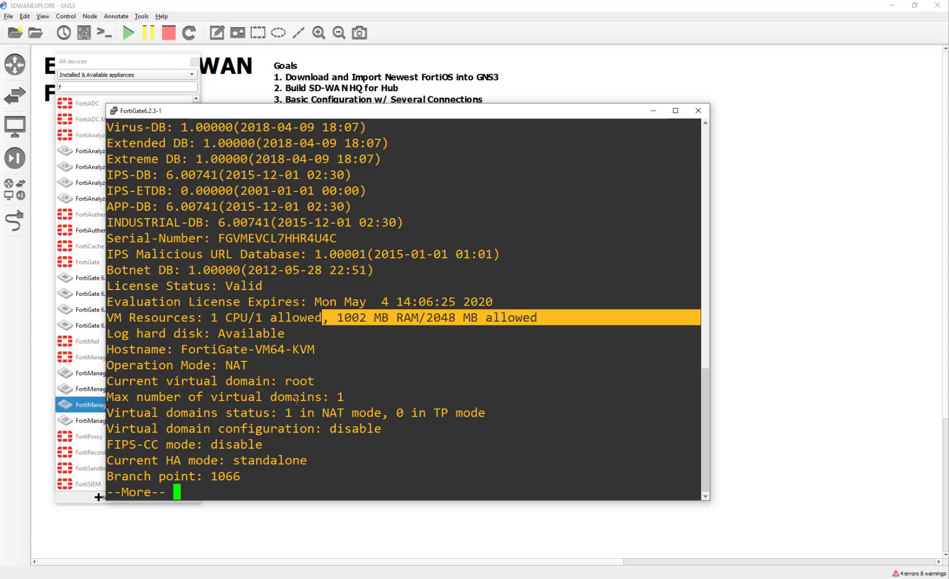
left_click(297, 401)
Show the rest of the status output, note the 2048 MB RAM allowance, and close the console
key("space")
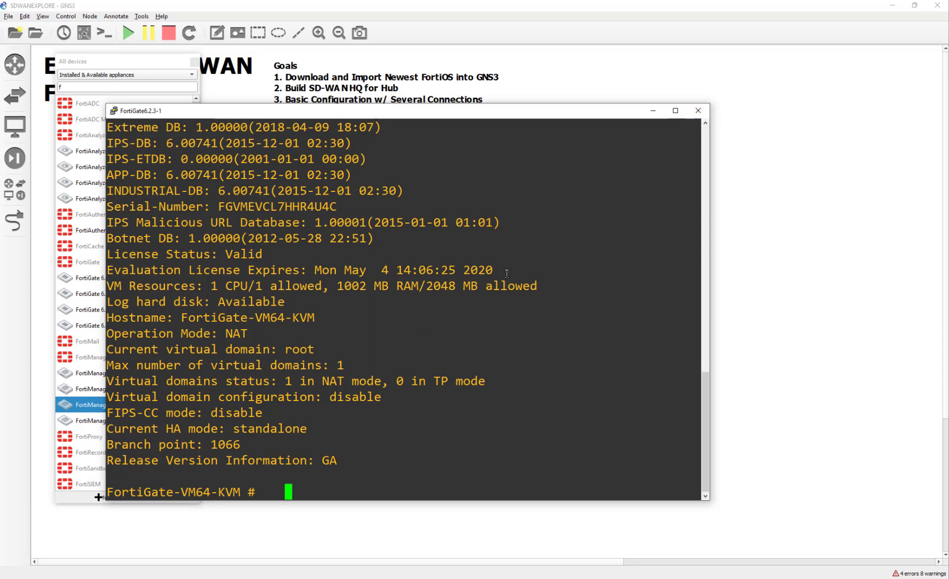
left_click_drag(463, 286, 413, 288)
left_click(440, 307)
left_click(698, 110)
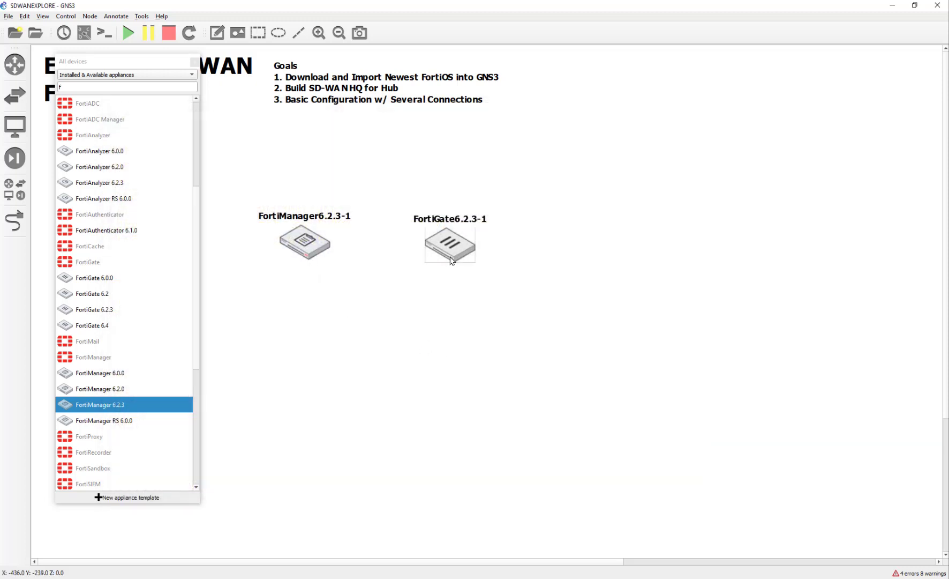
Shut down FortiGate6.2.3-1 with 'exe shut', confirm with y, and close its console
double_click(453, 249)
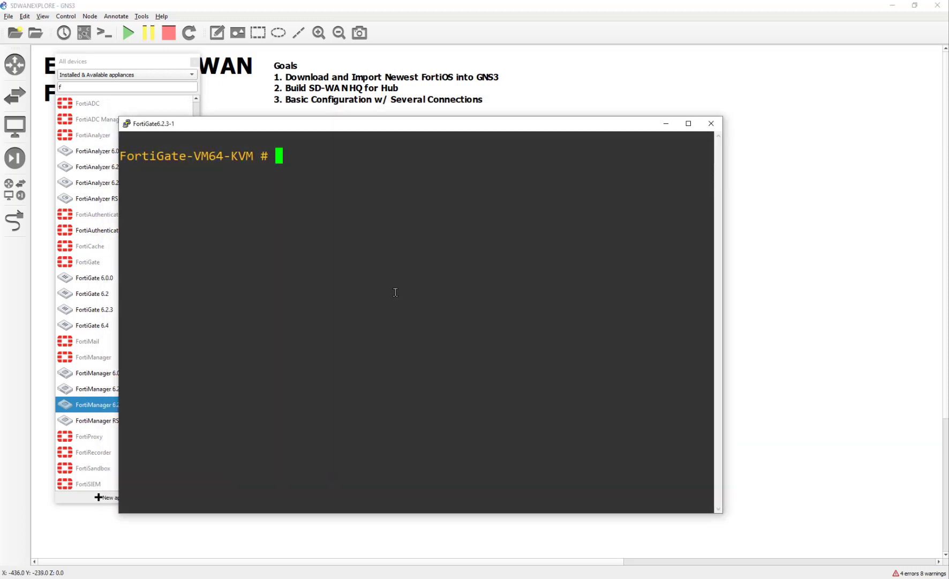
type("exe shut")
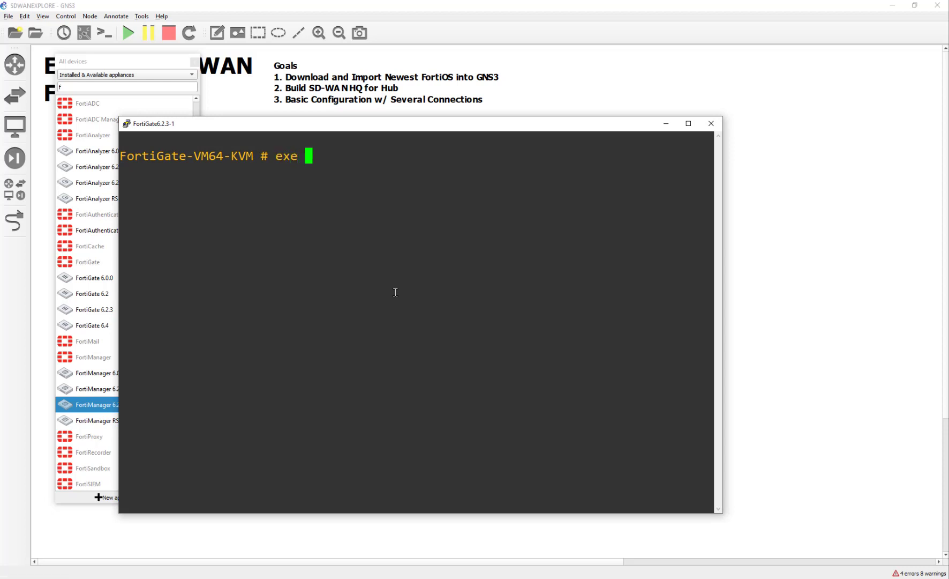
key("Return")
type("y")
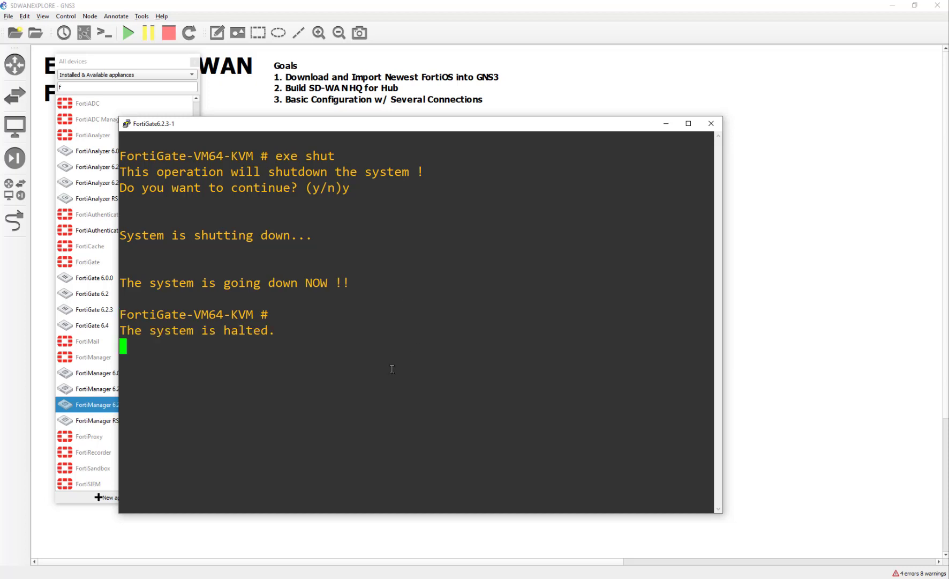
left_click(711, 123)
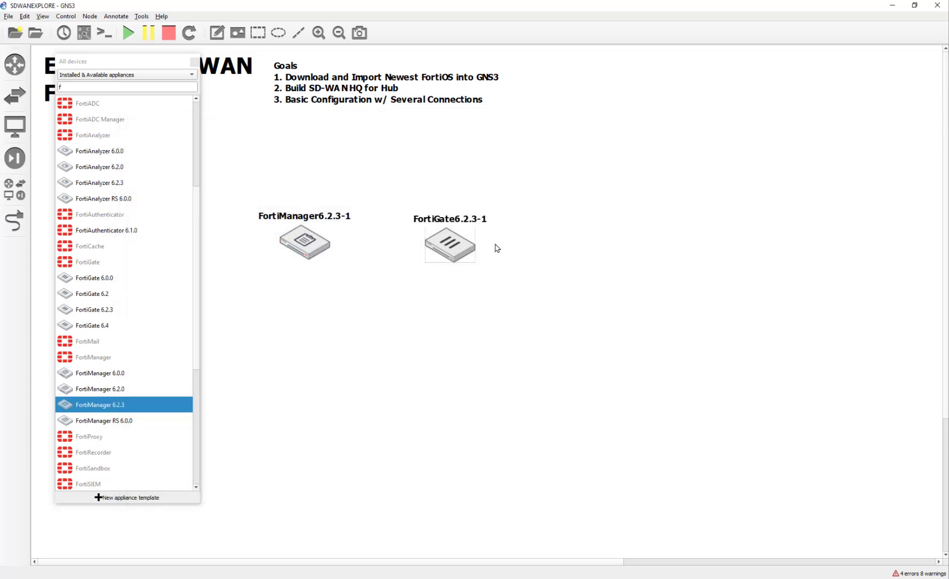
Change the FortiGate node's RAM from 1024 MB to 2048 MB and save the configuration
right_click(453, 250)
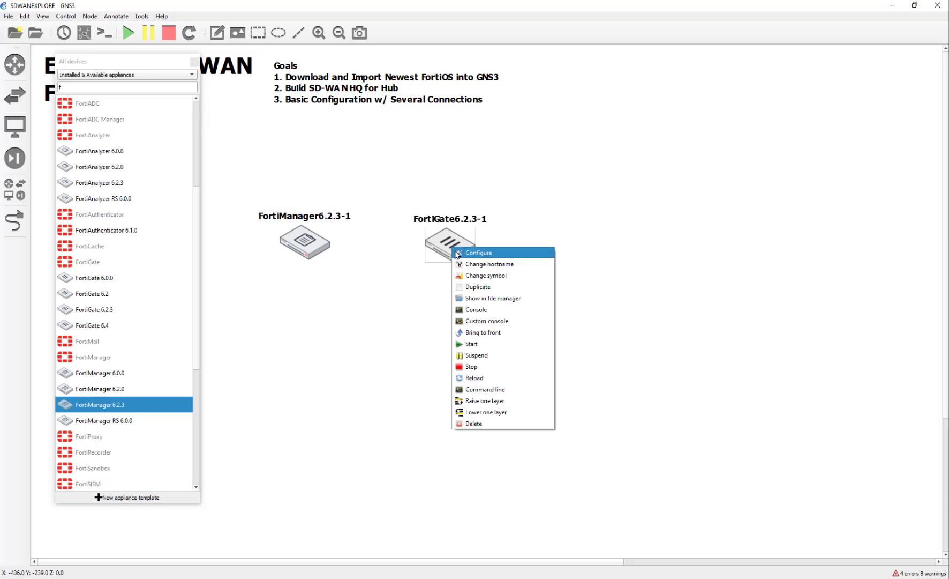
left_click(457, 254)
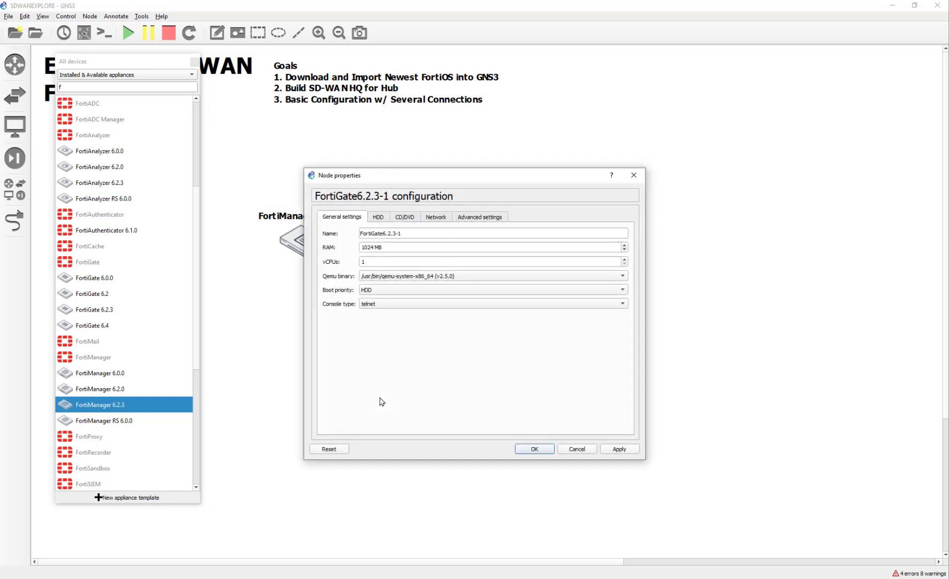
double_click(373, 248)
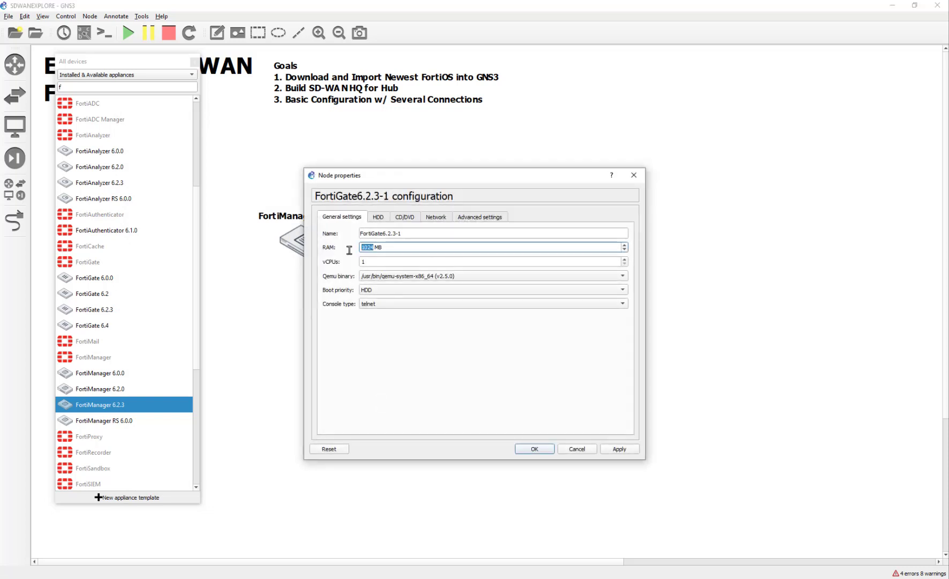
type("2048")
left_click(615, 449)
left_click(531, 450)
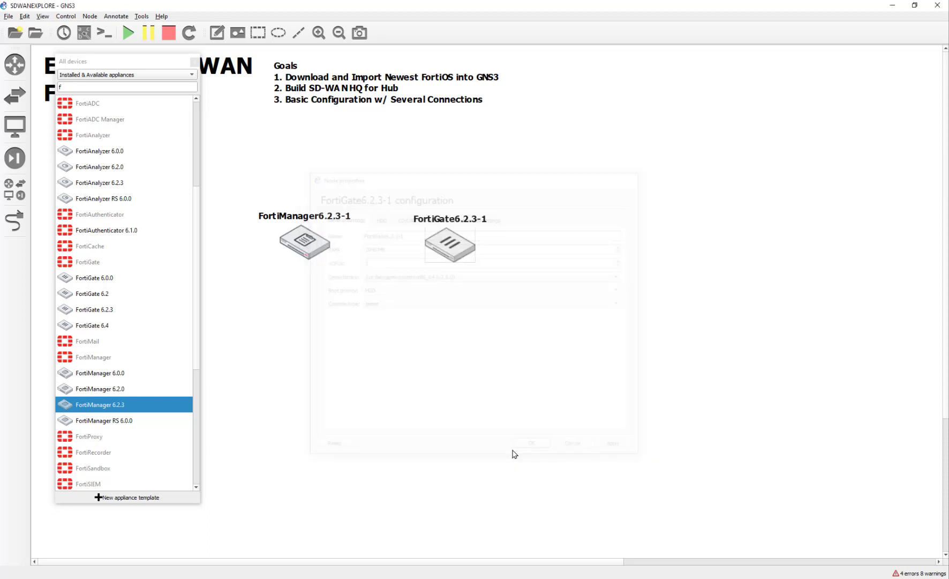
Start the FortiGate node again, review the FortiManager boot messages, then close that console
right_click(454, 252)
left_click(480, 347)
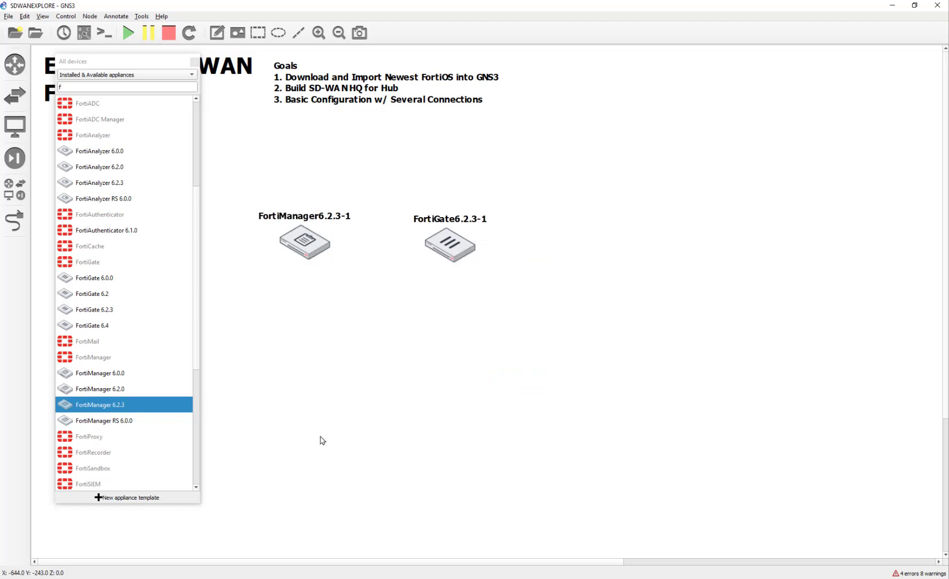
double_click(314, 260)
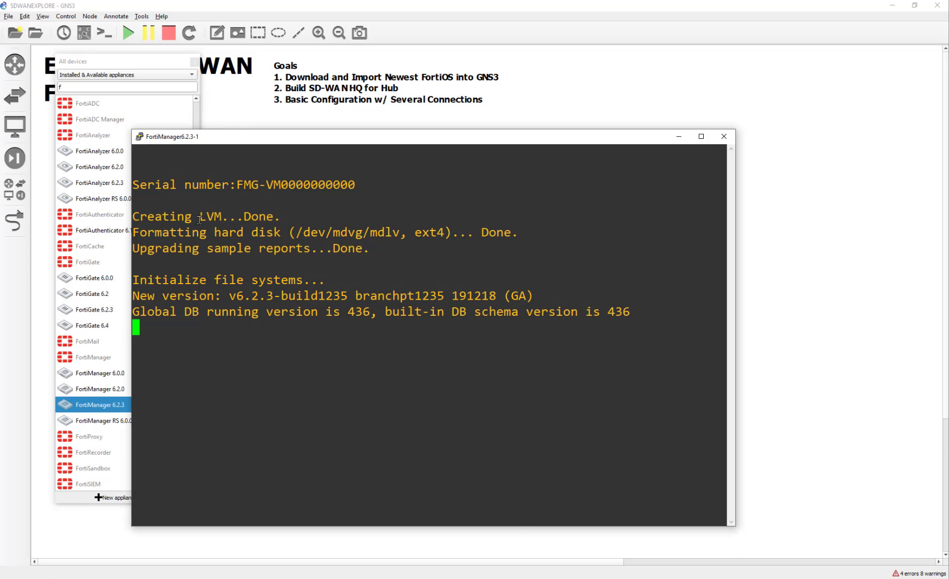
left_click_drag(154, 188, 466, 447)
left_click(468, 447)
left_click(724, 136)
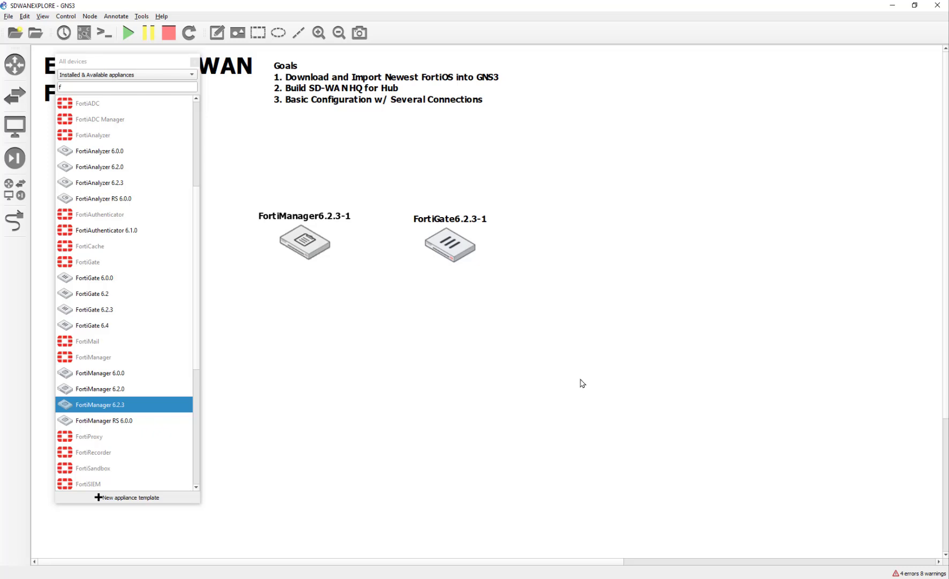
Open the FortiGate6.2.3-1 console and move its window aside while it boots
double_click(440, 244)
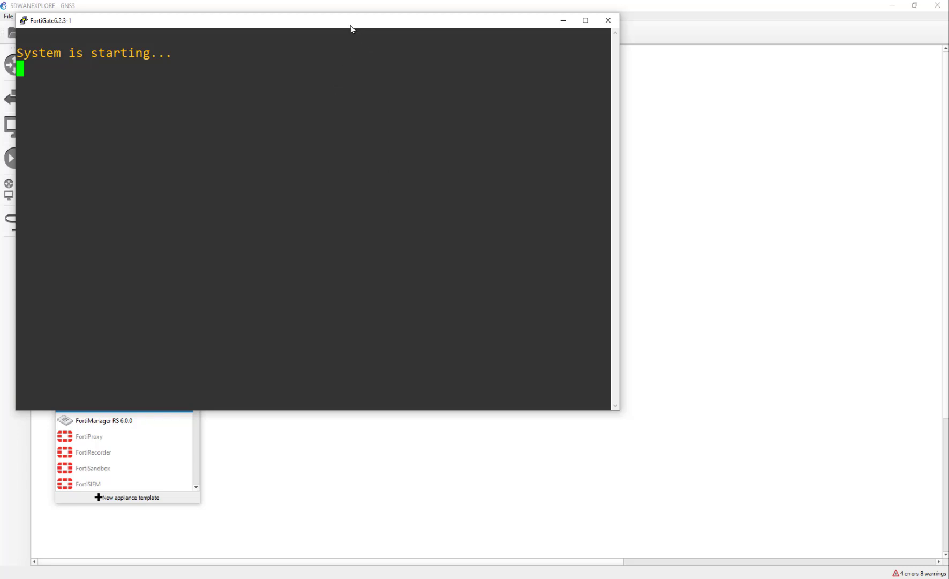
left_click_drag(351, 29, 536, 63)
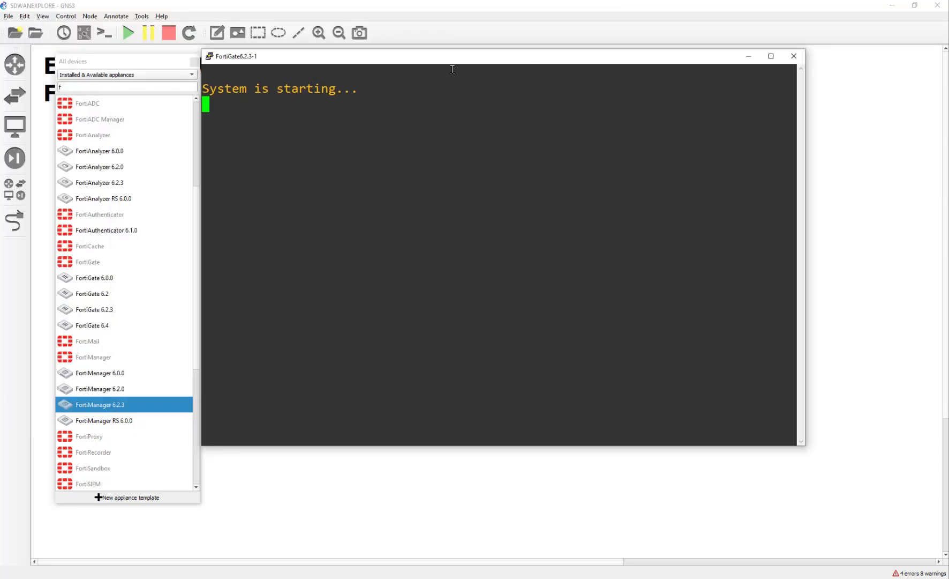
left_click_drag(451, 61, 488, 125)
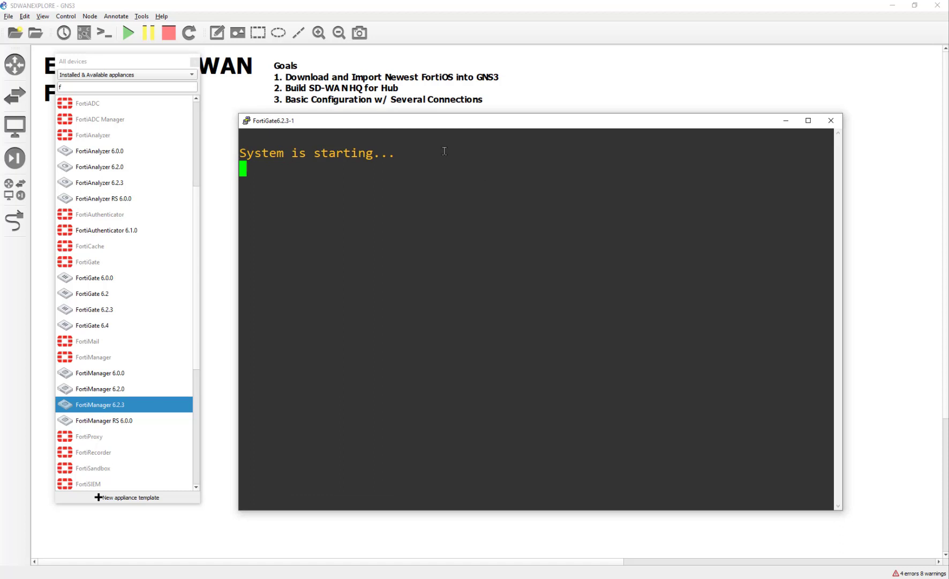
mouse_move(439, 122)
left_mouse_down()
mouse_move(626, 191)
mouse_move(427, 102)
mouse_move(511, 173)
mouse_move(532, 174)
mouse_move(457, 176)
mouse_move(430, 133)
left_mouse_up()
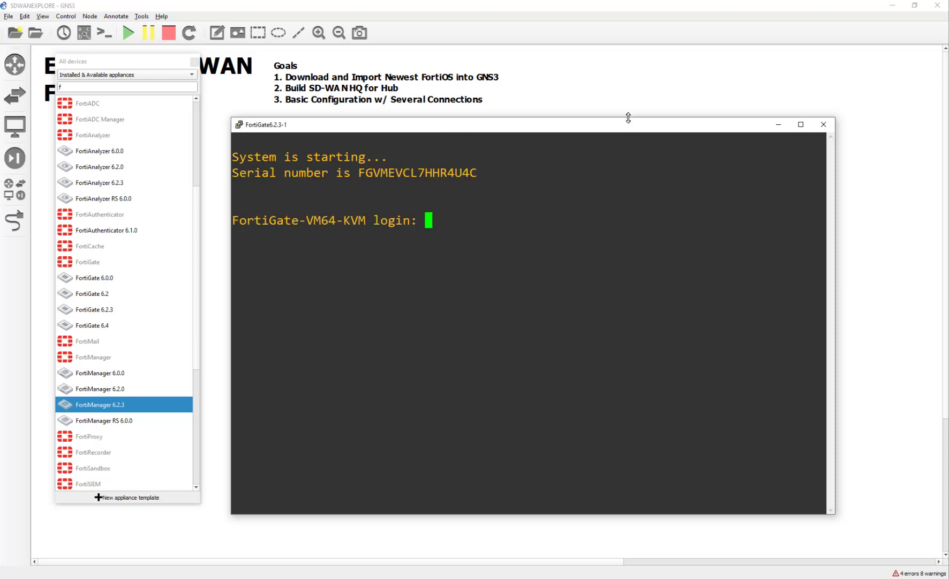
Check in Help > About that GNS3 is version 2.1.21
left_click(161, 16)
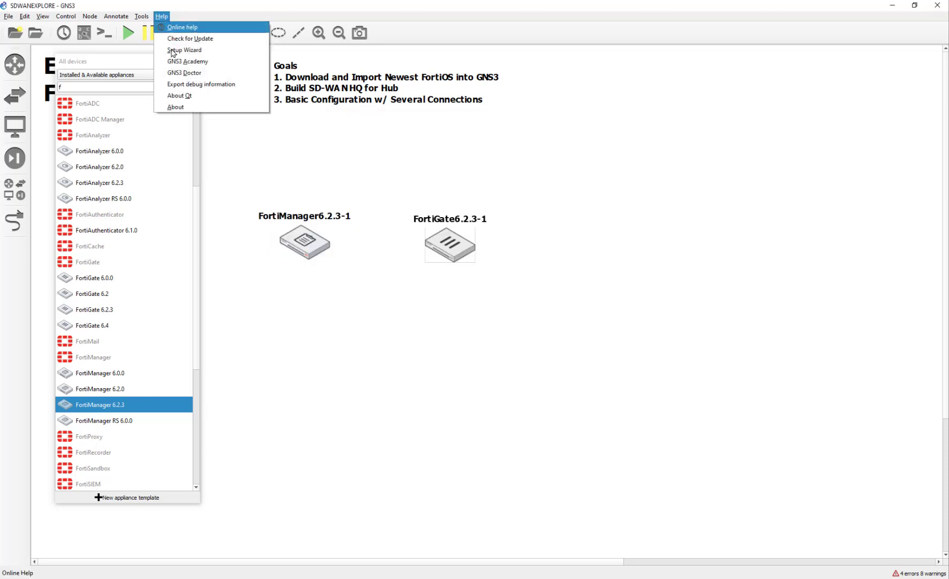
left_click(176, 106)
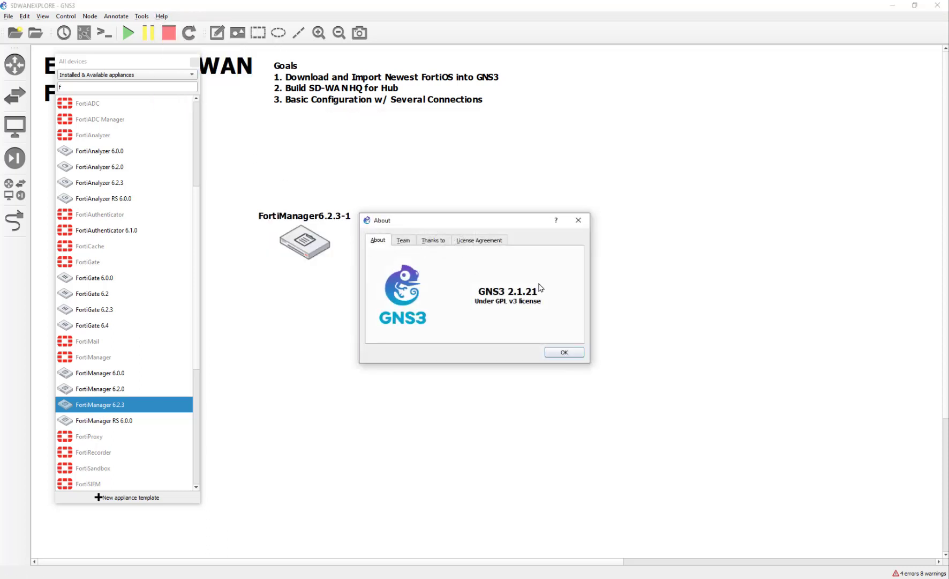
left_click(579, 220)
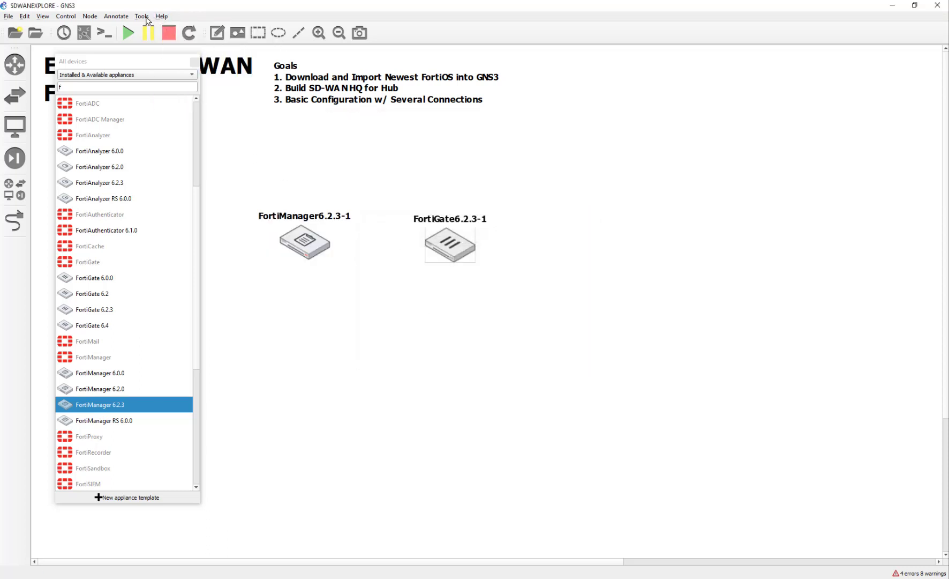
Show the GNS3 VM preferences: VMware Workstation, 20480 MB RAM, 4 vCPUs
left_click(23, 16)
left_click(56, 61)
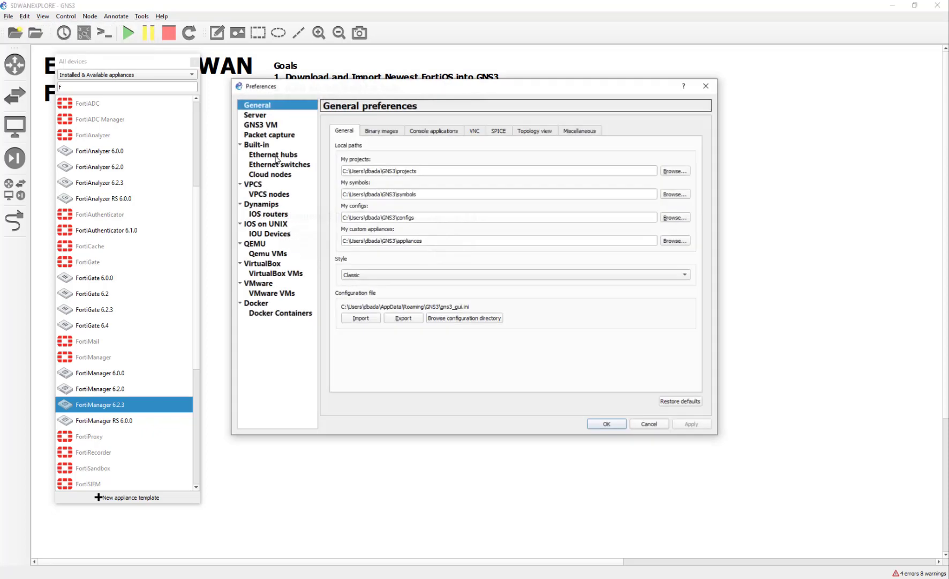
left_click(260, 127)
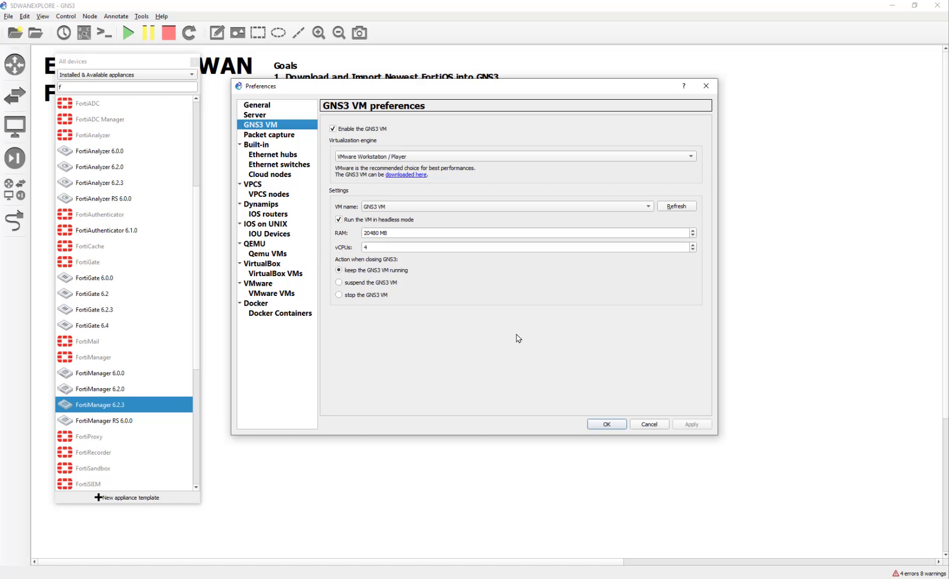
Dismiss Preferences and log in to the FortiGate6.2.3-1 console as admin
left_click(649, 424)
double_click(456, 242)
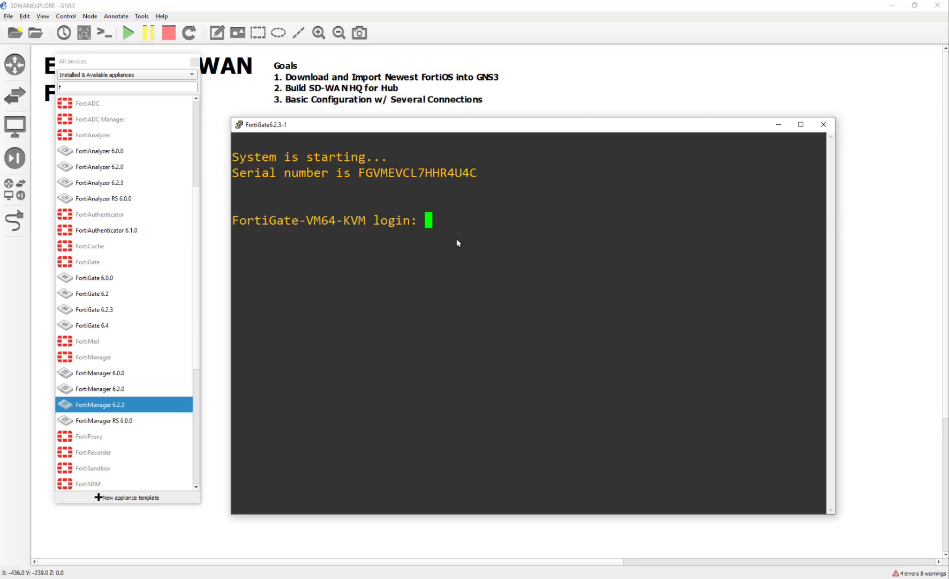
type("ad")
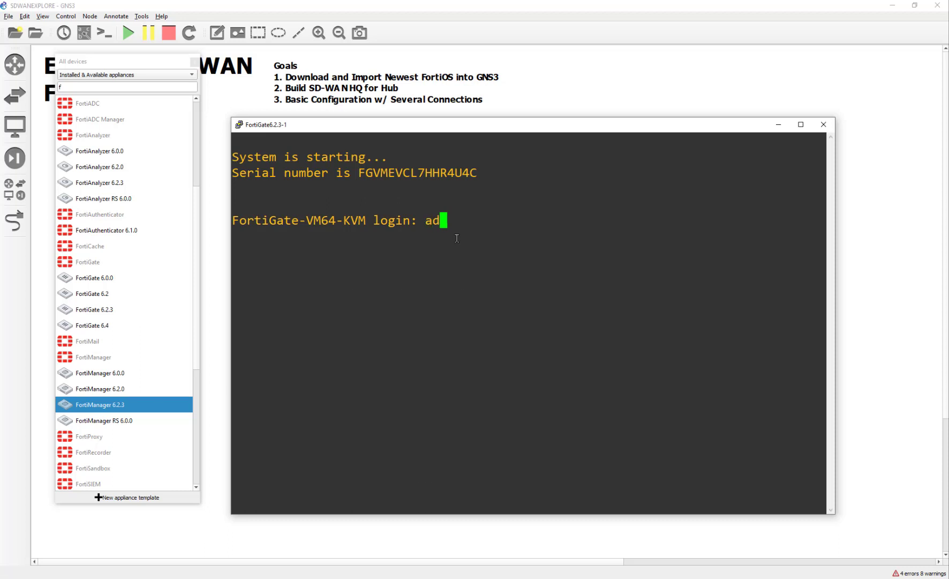
type("min")
key("Return")
type("****")
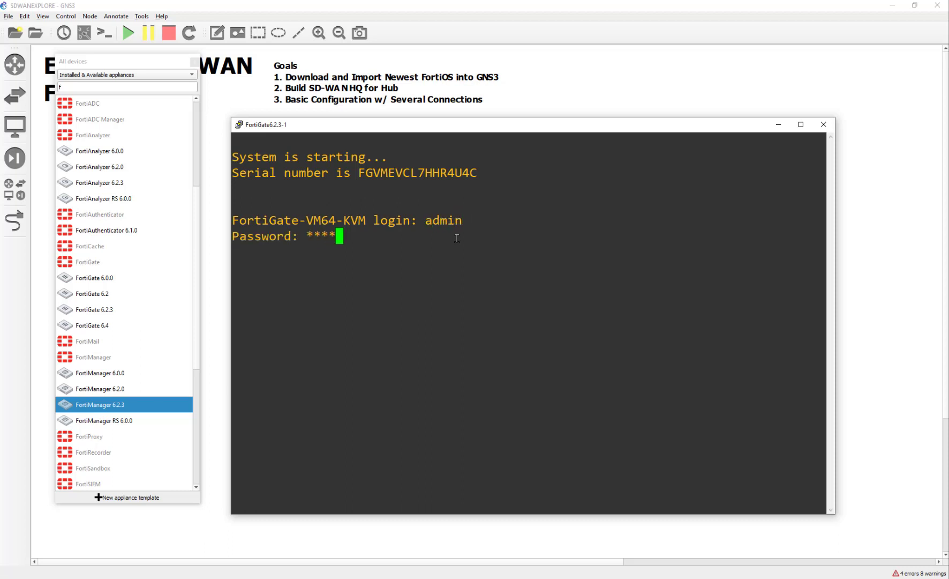
type("****")
key("Return")
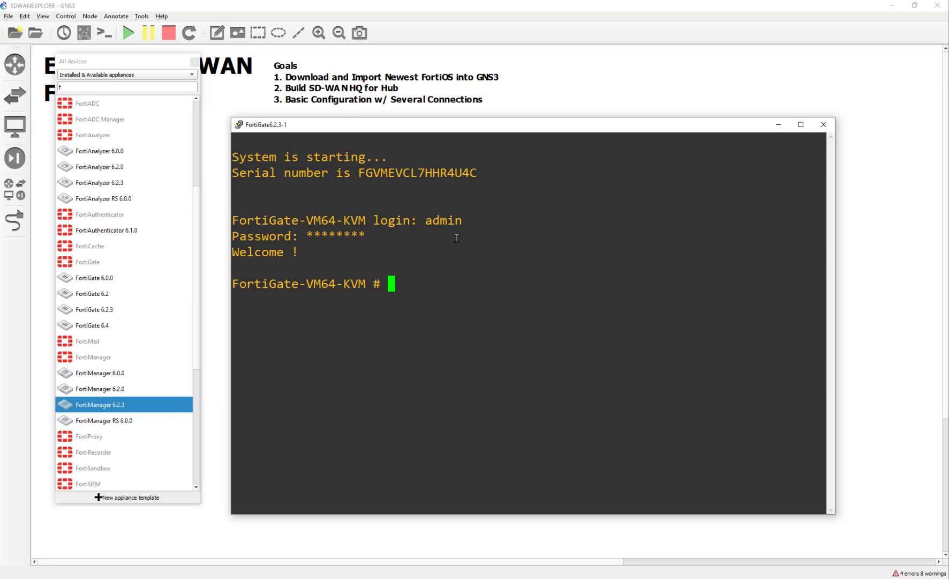
Run 'get sys stat', confirm 2012 MB of 2048 MB RAM allowed, and close the console
type("get sys stat")
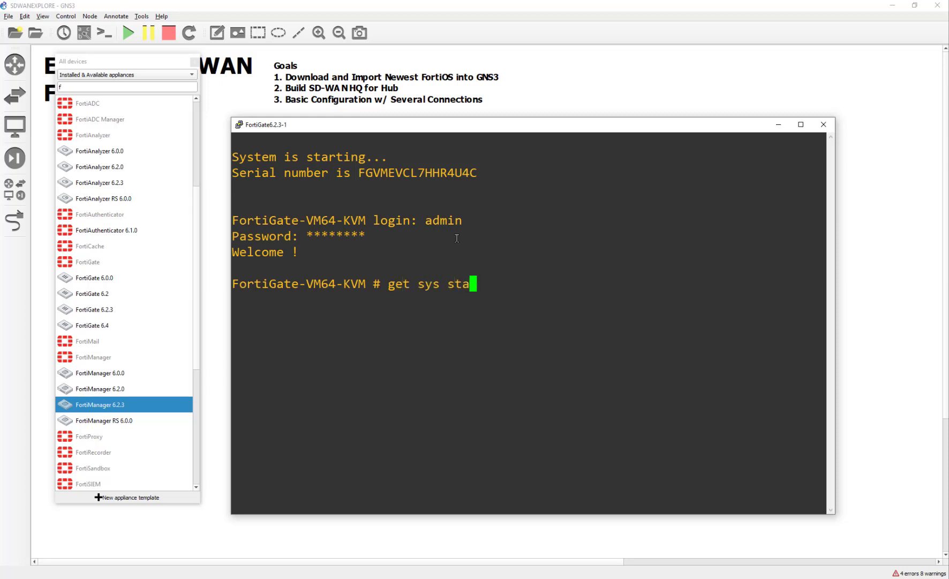
key("Return")
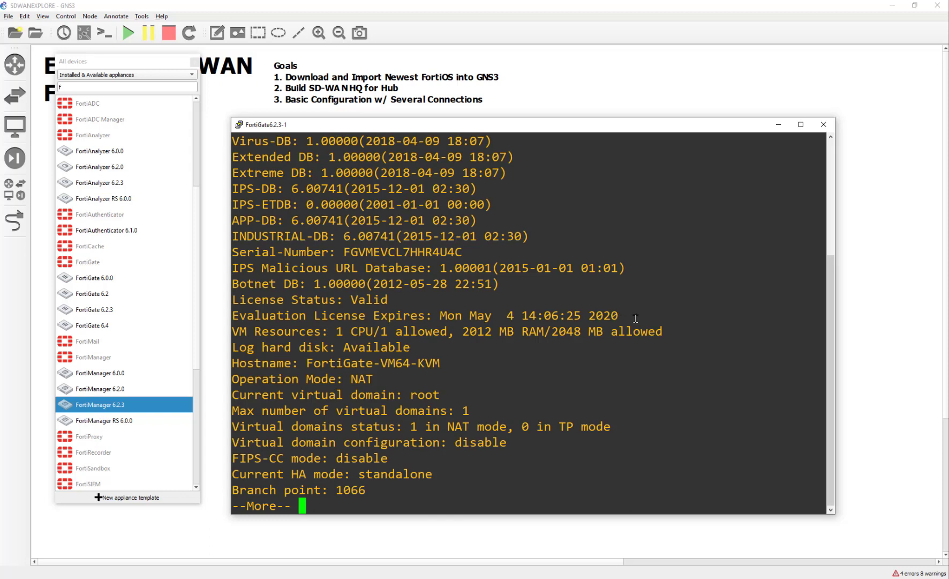
left_click_drag(663, 331, 463, 331)
scroll(485, 375, "up", 4)
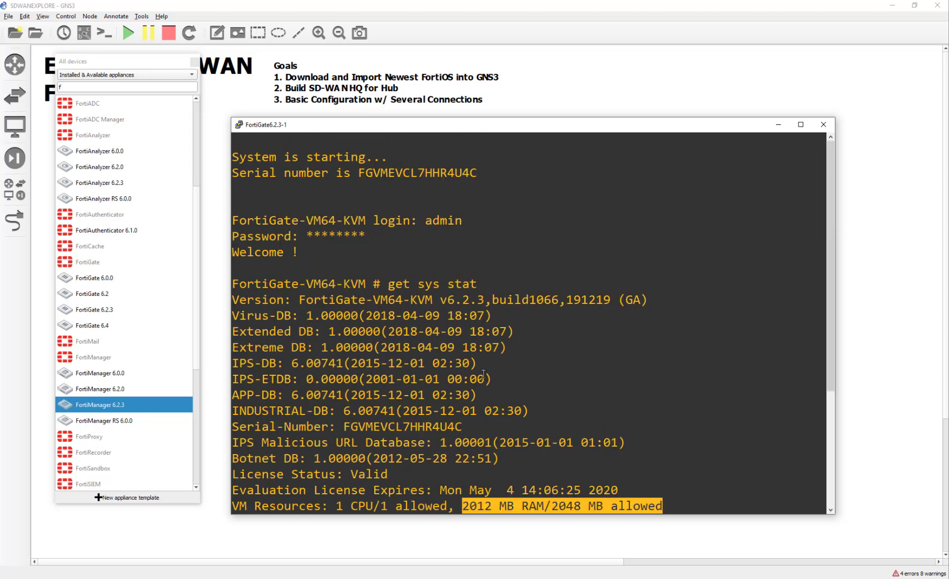
scroll(484, 374, "down", 4)
left_click(467, 377)
key("space")
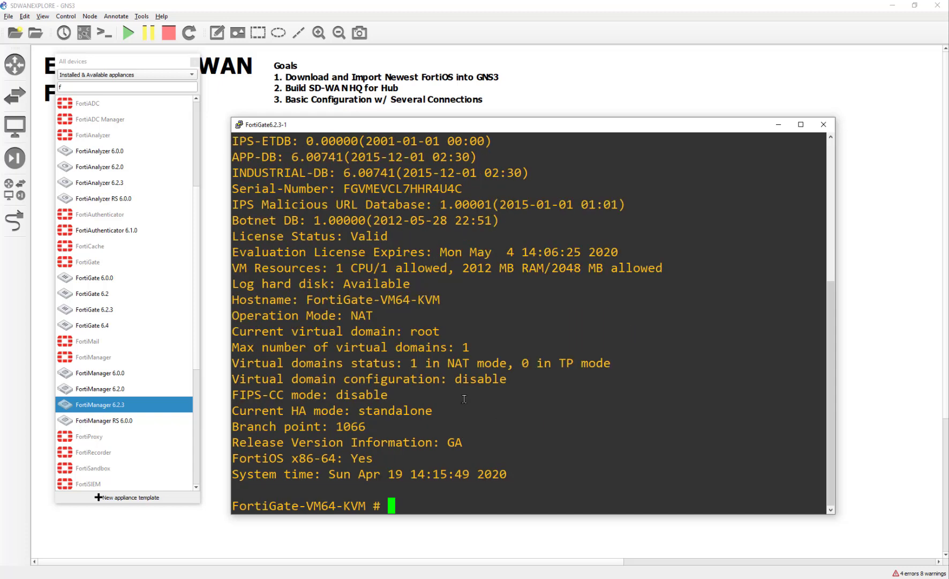
left_click(824, 124)
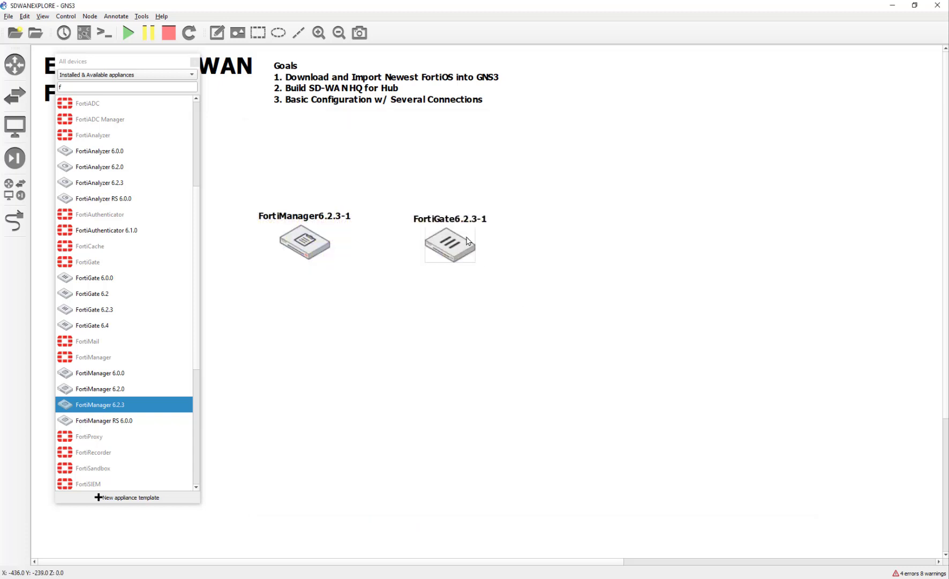
Reposition both nodes, then log in to FortiManager as admin and set a new password
left_click_drag(467, 241, 465, 296)
left_click_drag(316, 244, 346, 259)
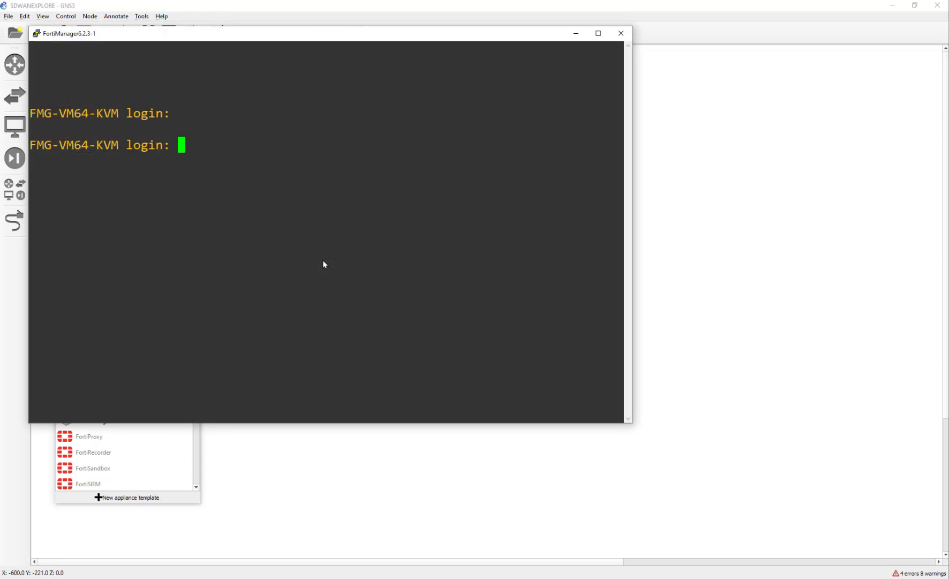
type("admin")
key("Return")
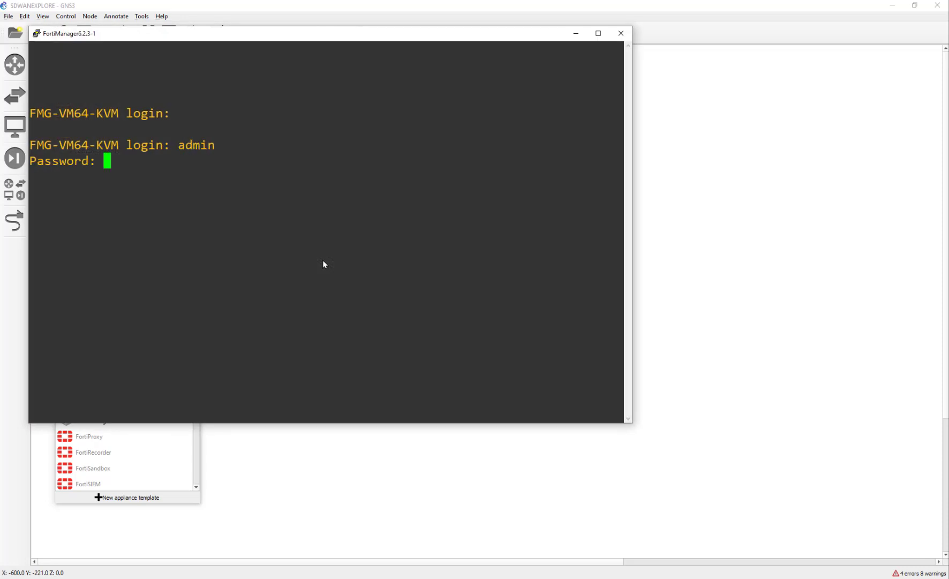
key("Return")
type("********")
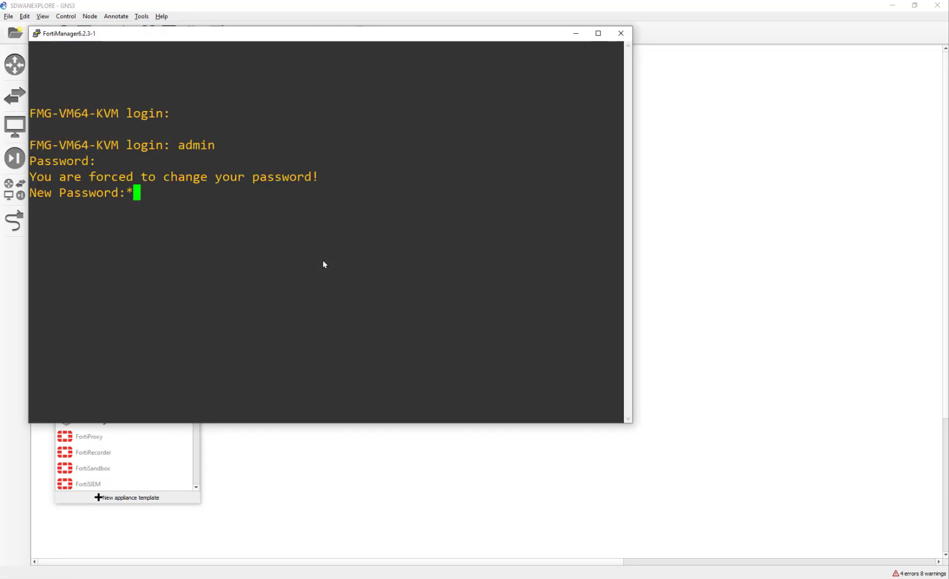
key("Return")
type("********")
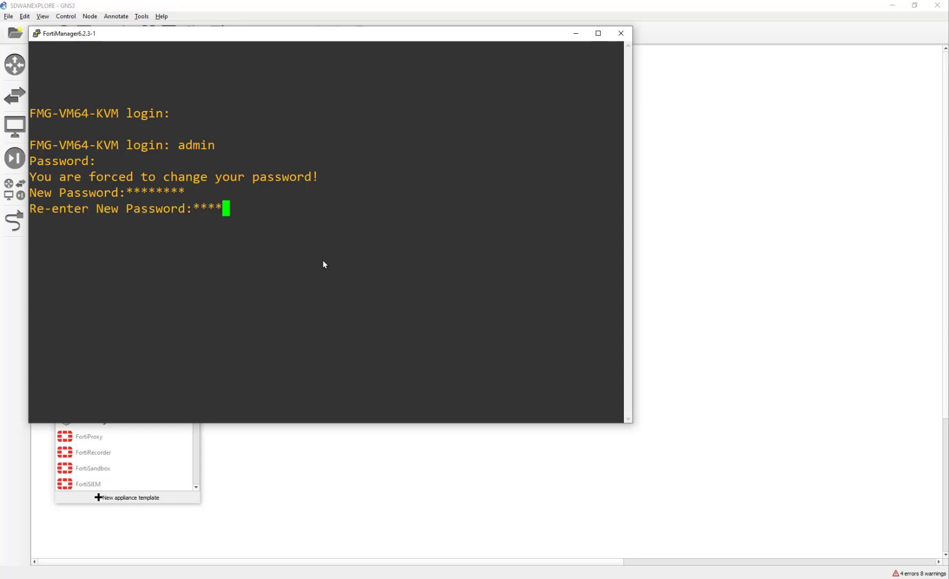
key("Return")
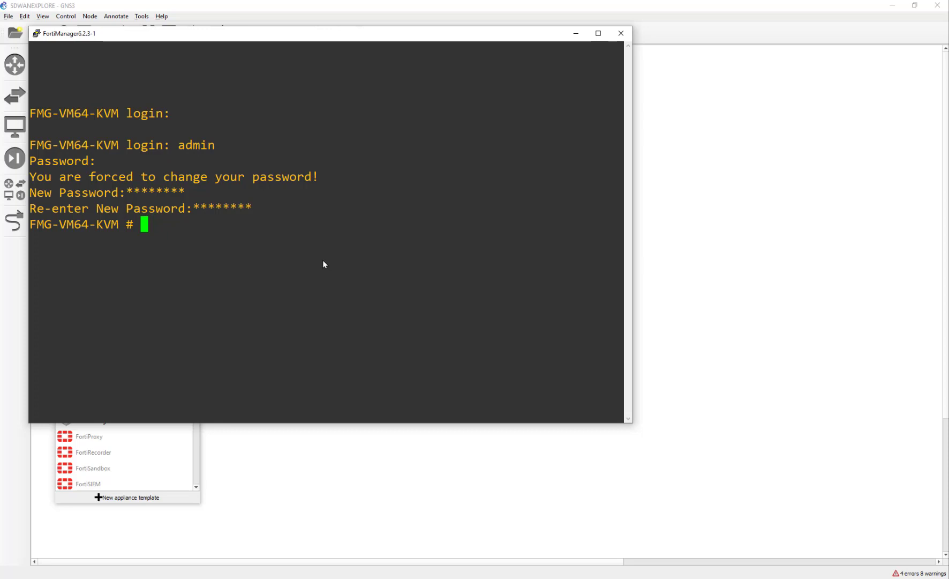
Run 'get sys stat', check version v6.2.3-build1235, and close the FortiManager console
type("gw")
key("BackSpace")
key("BackSpace")
type("get sys s")
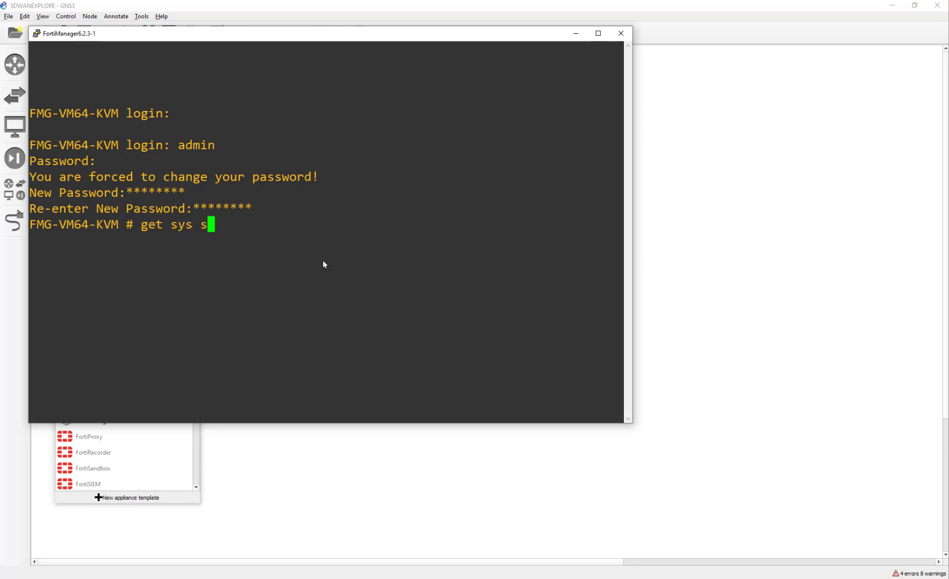
type("tat")
key("Return")
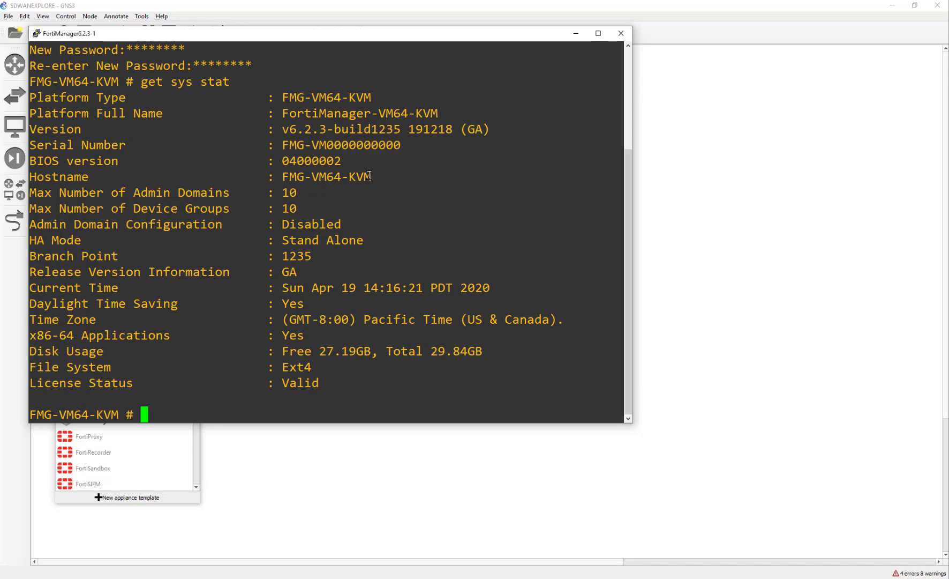
left_click_drag(276, 130, 475, 129)
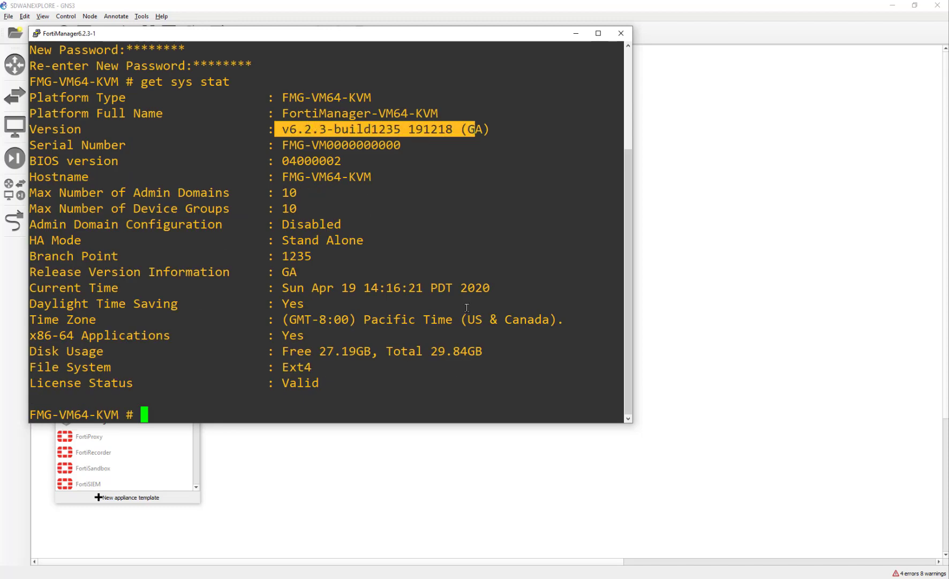
left_click(456, 220)
left_click(615, 34)
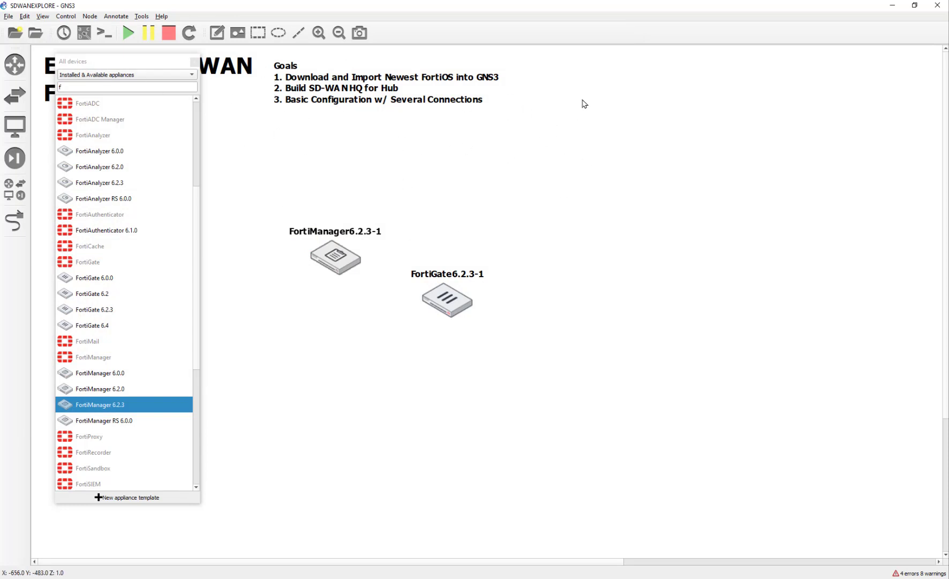
Drag FortiGate6.2.3-1 to the left and place FortiManager6.2.3-1 to its right
left_click_drag(318, 248, 410, 195)
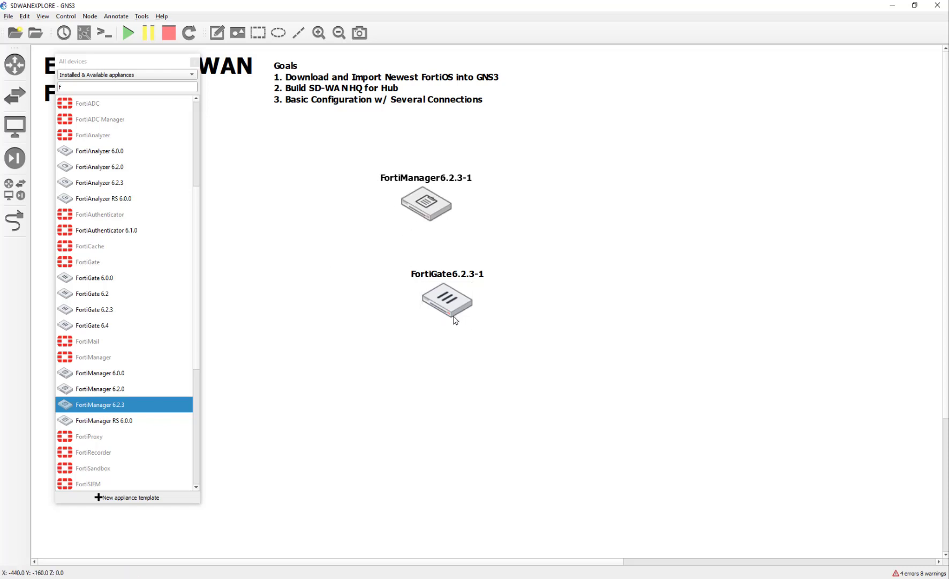
left_click_drag(452, 316, 360, 285)
left_click_drag(427, 209, 441, 228)
left_click_drag(351, 277, 319, 250)
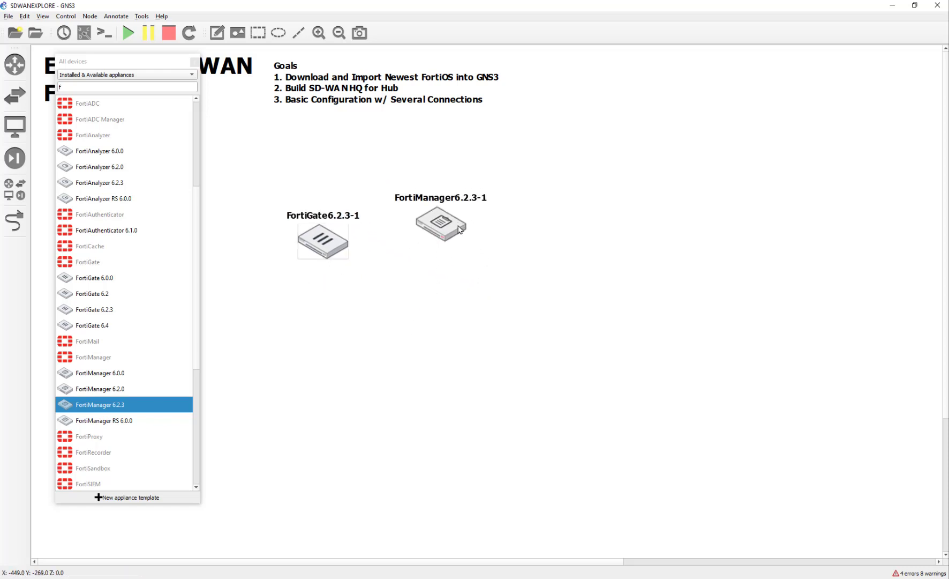
left_click_drag(458, 225, 475, 255)
left_click(619, 282)
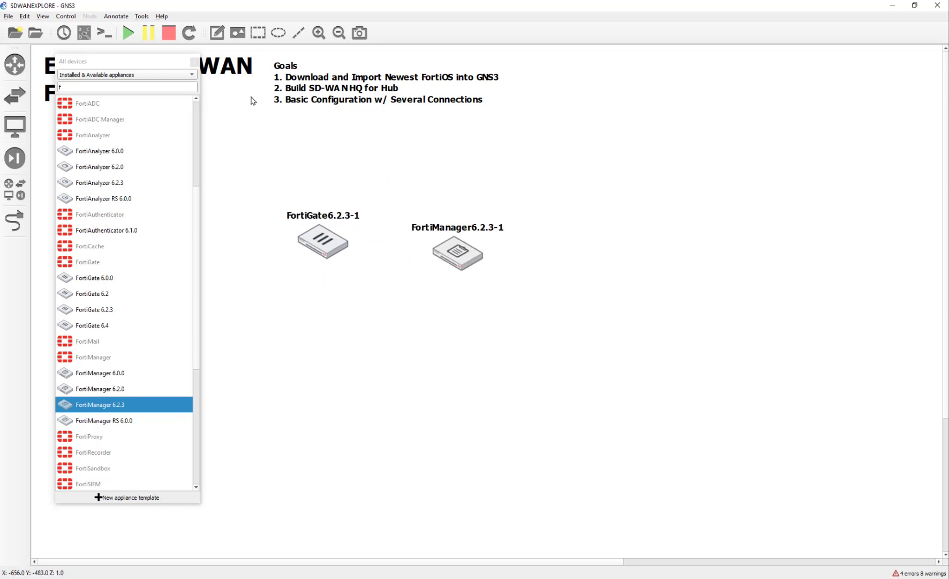